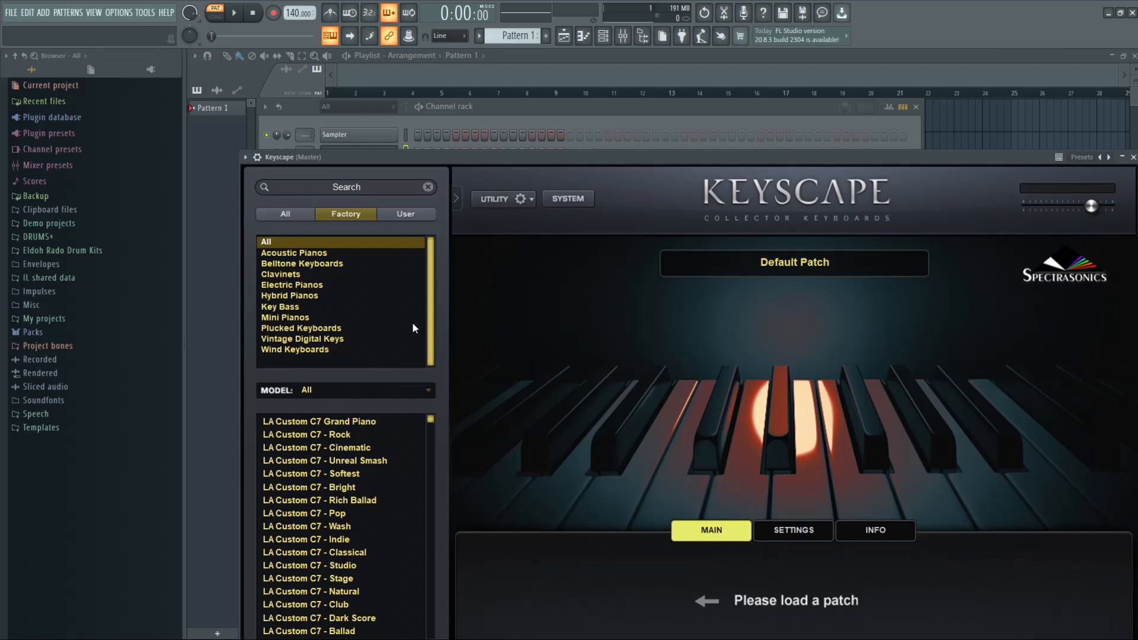
Step: Load the Dolceola patch from Keyscape's Plucked Keyboards category
left_click(335, 329)
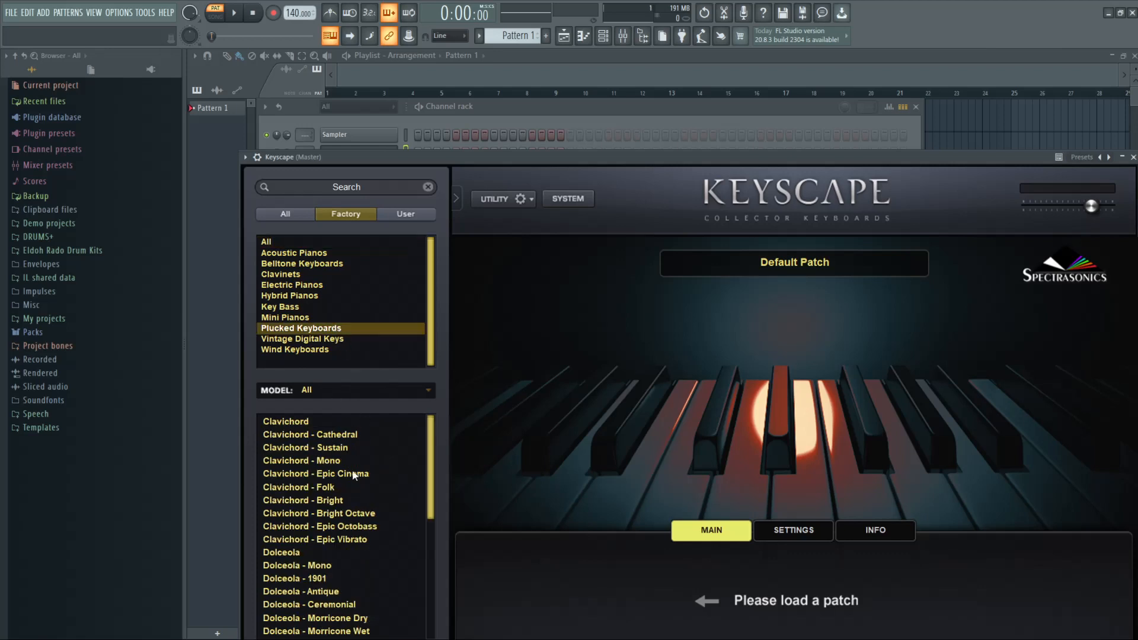
left_click(282, 552)
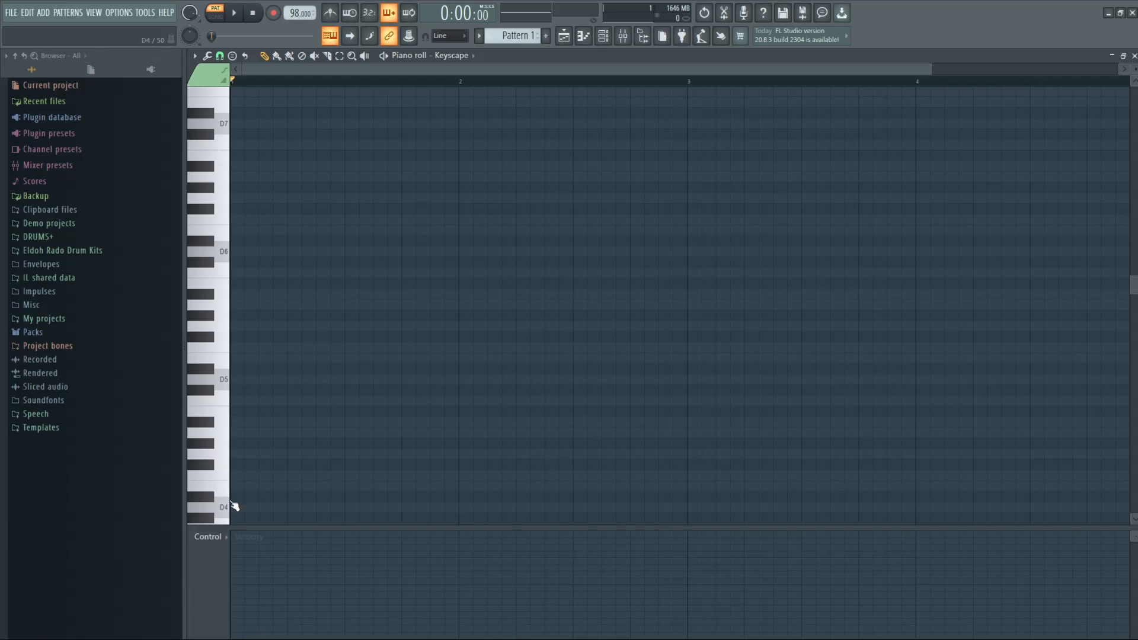
Step: Place a one-step chord of D4, F4 and C5 at the start of bar 1 in the Keyscape piano roll
left_click(241, 508)
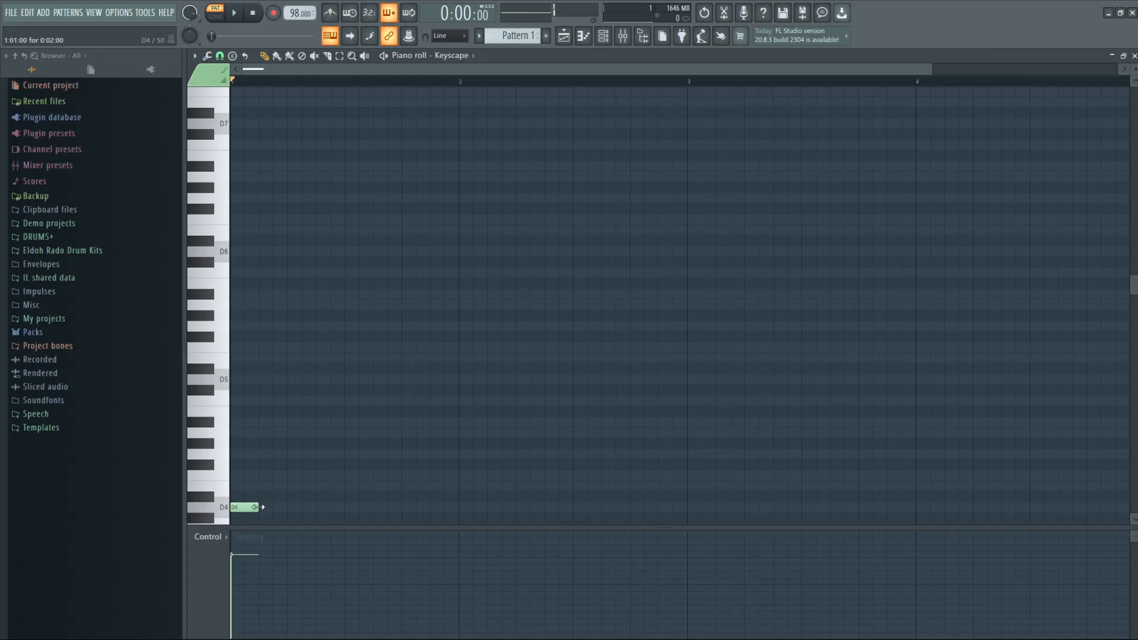
left_click(237, 475)
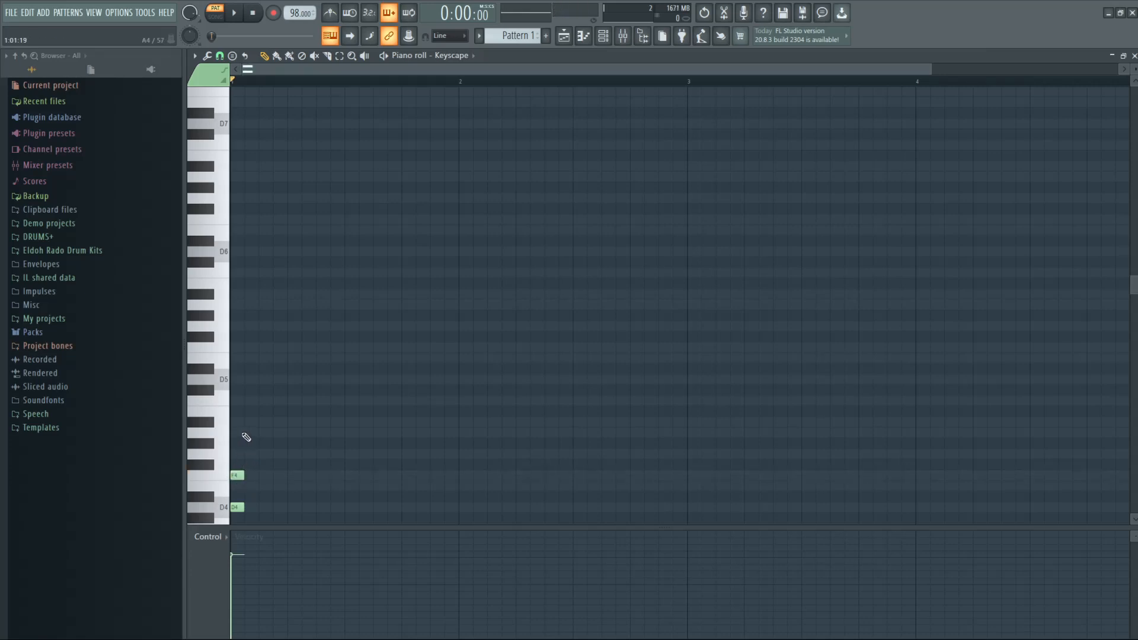
left_click(240, 405)
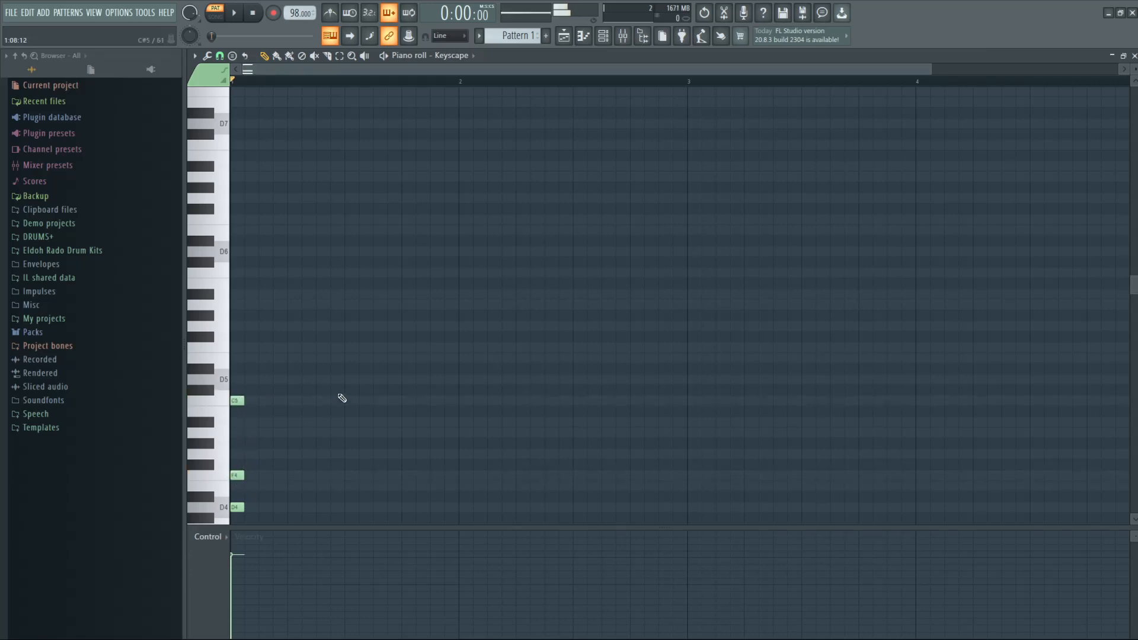
Step: Add a second chord of A3, C4 and G4 in bar 1, shift it one step earlier and play the pattern
scroll(342, 400, "down", 2)
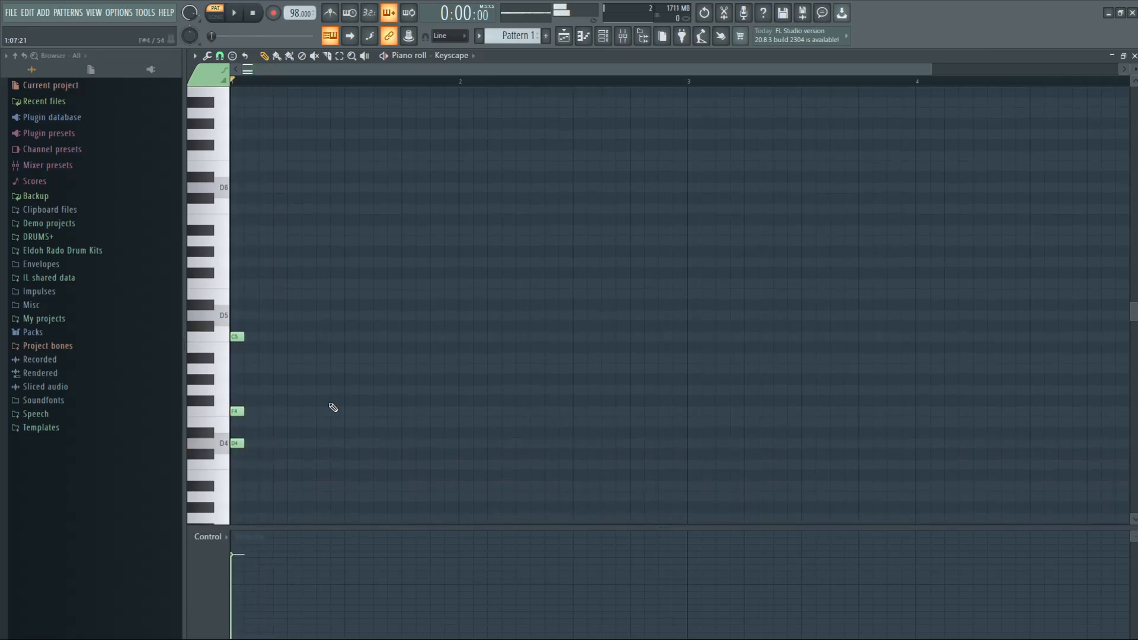
scroll(333, 408, "down", 2)
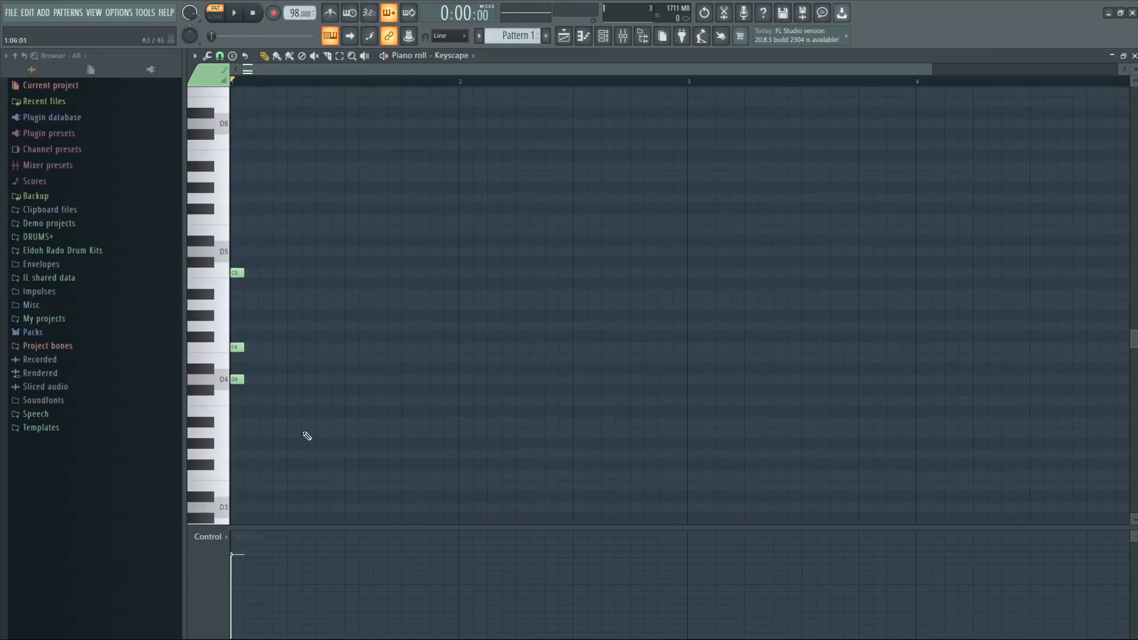
left_click(296, 433)
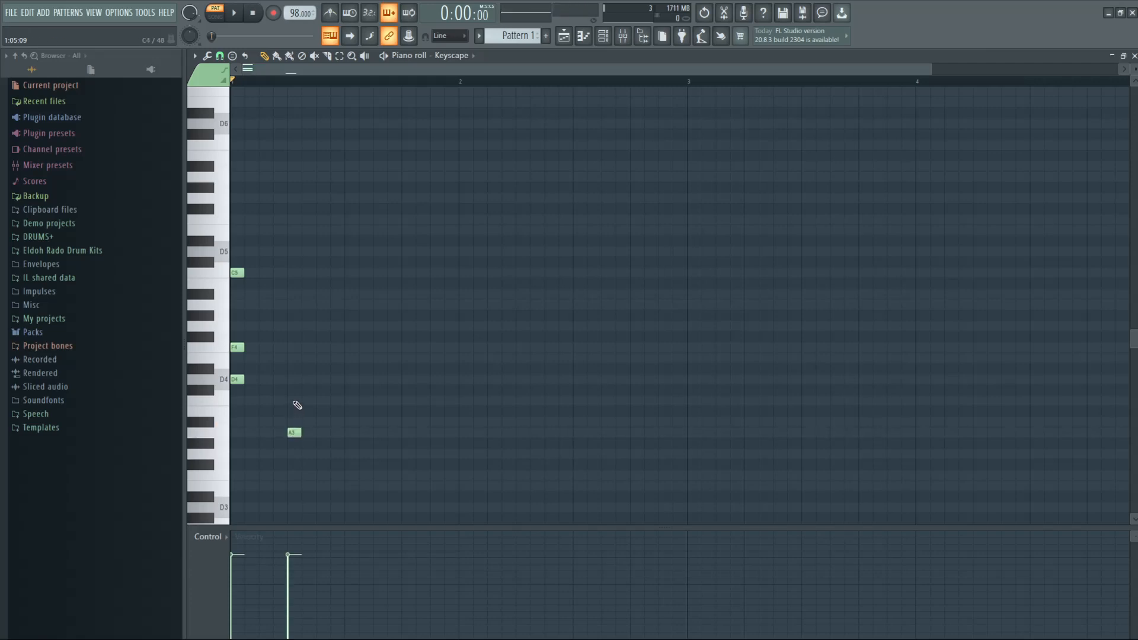
left_click(296, 401)
left_click(290, 327)
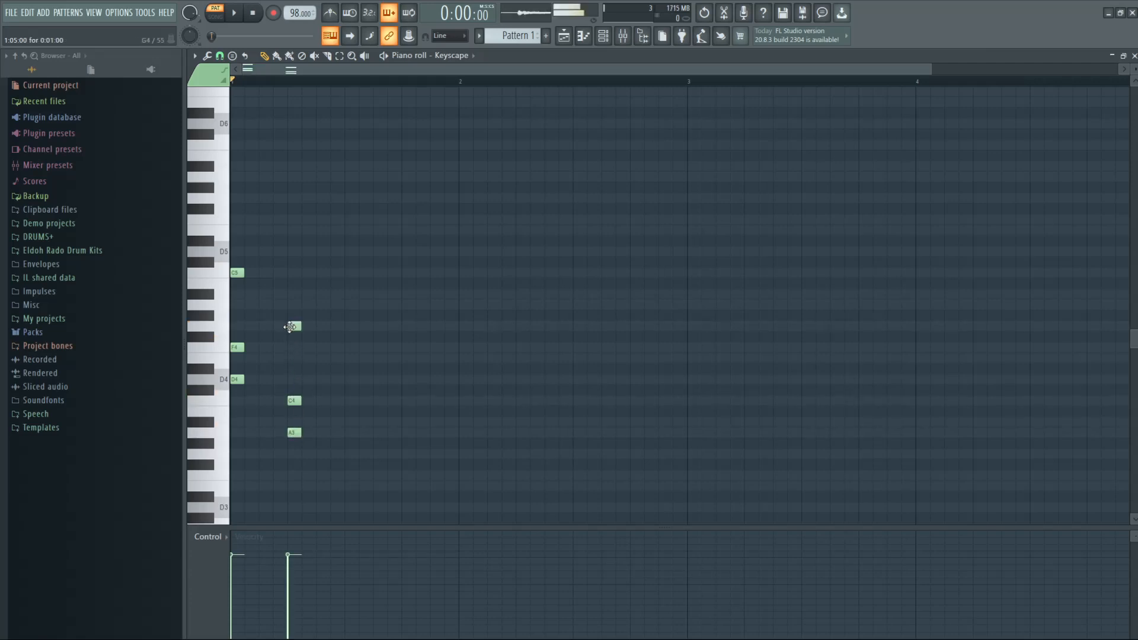
left_click_drag(323, 471, 291, 290)
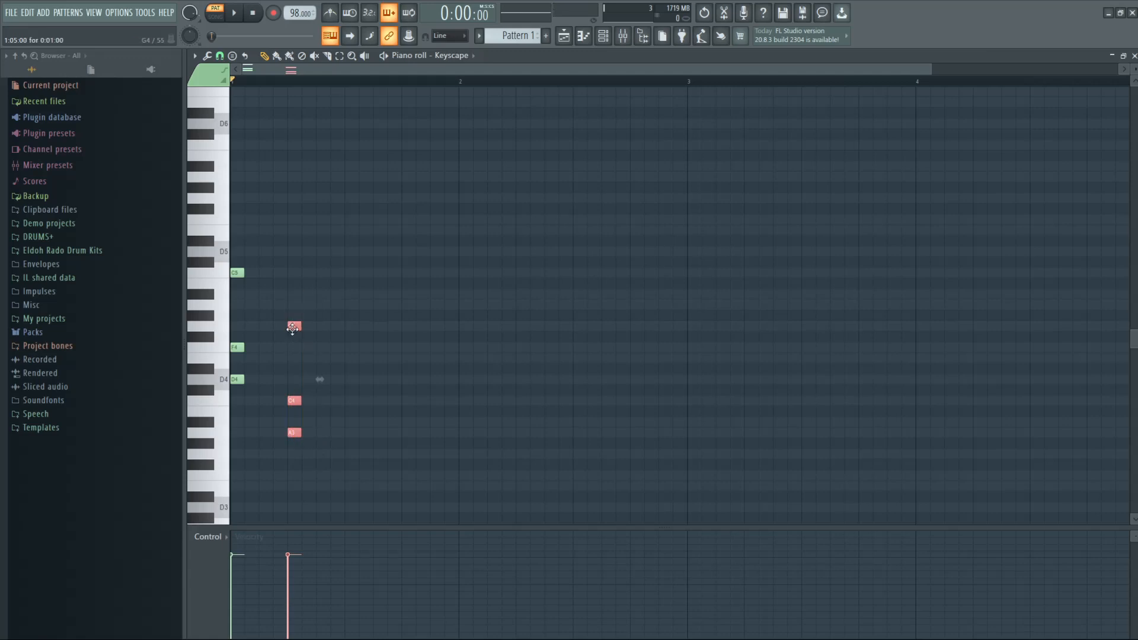
left_click_drag(292, 329, 278, 329)
key("space")
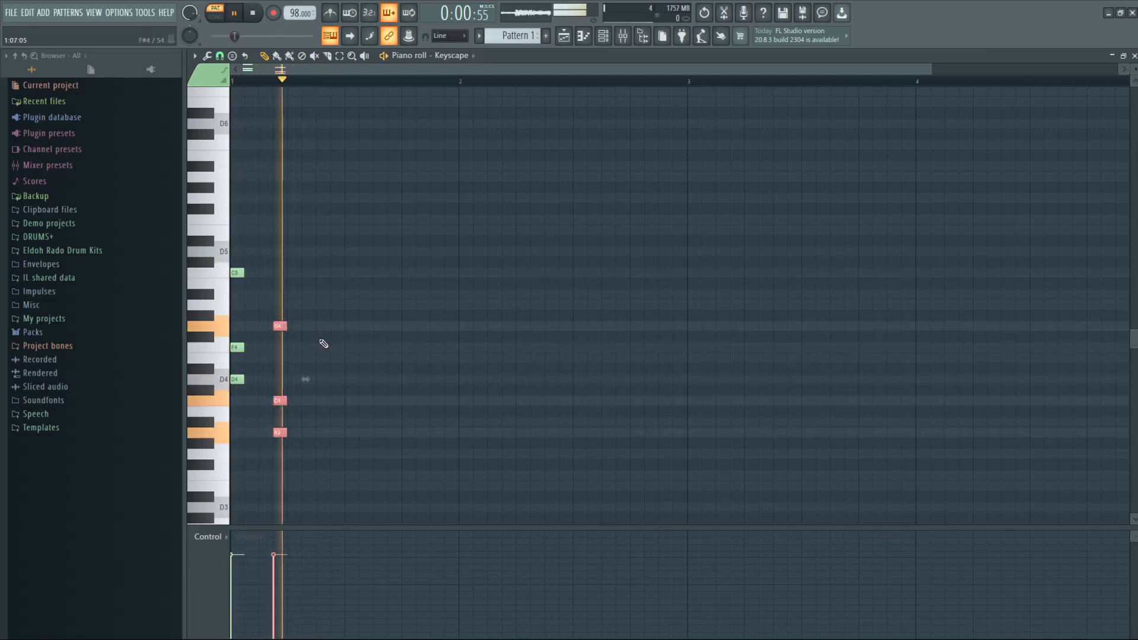
Step: Add a third chord of A#3, D4 and A4 in bar 1 and play the three chords back
left_click(325, 422)
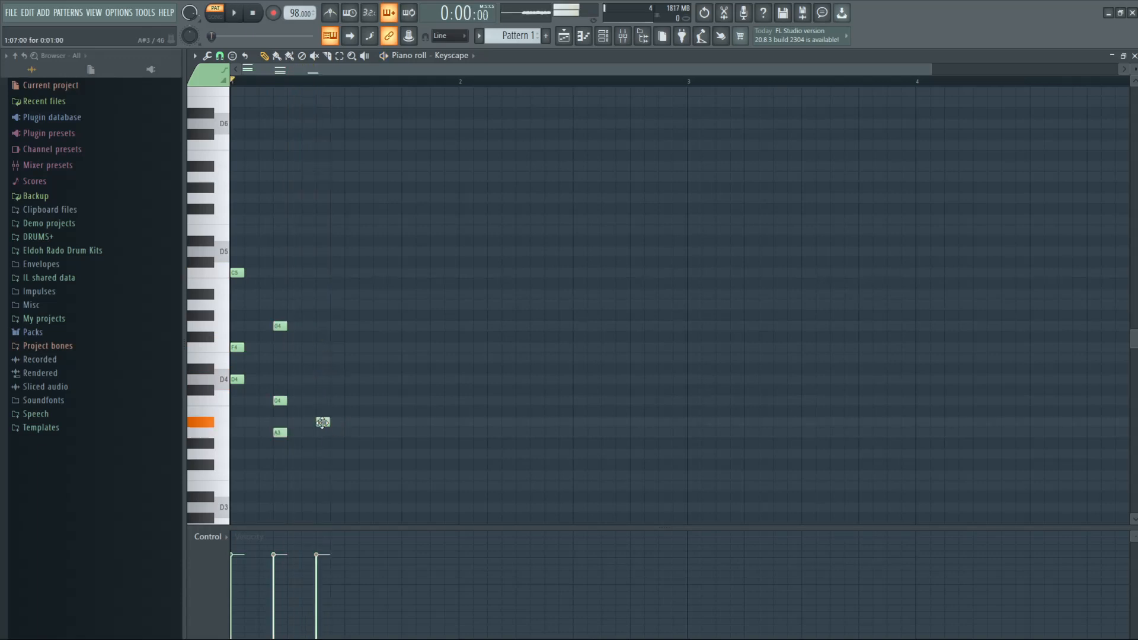
left_click(323, 380)
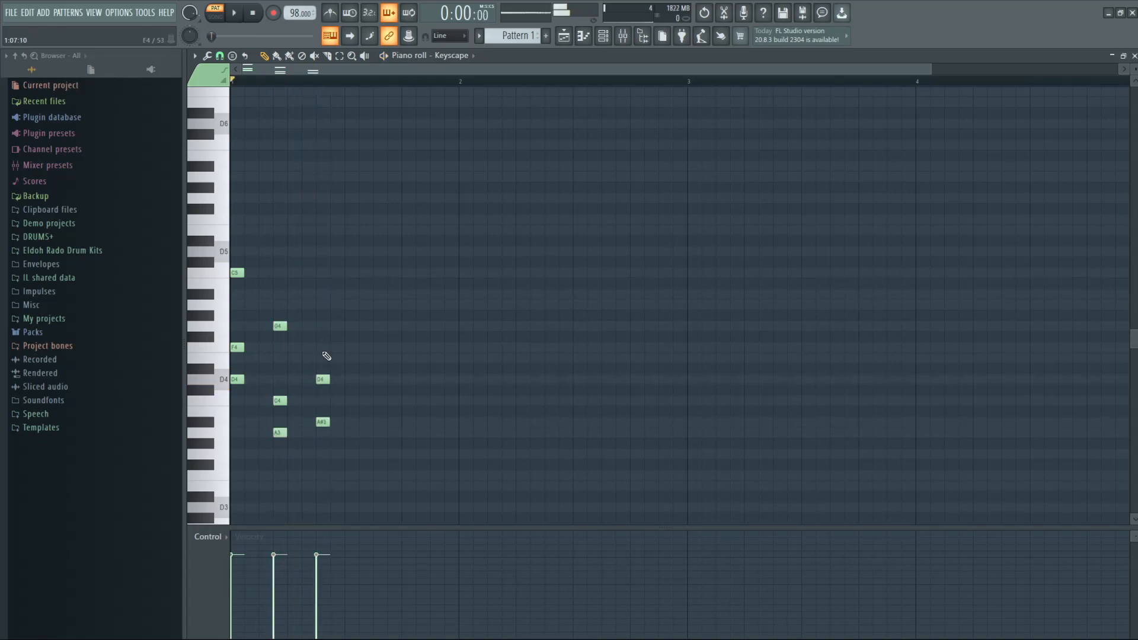
left_click(323, 305)
key("space")
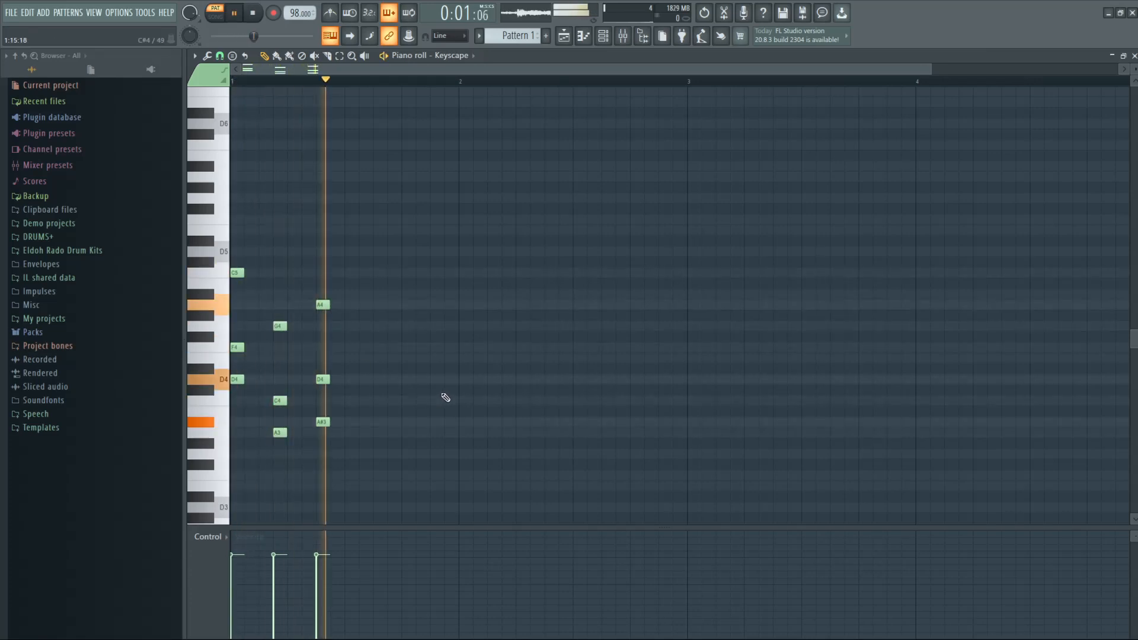
key("space")
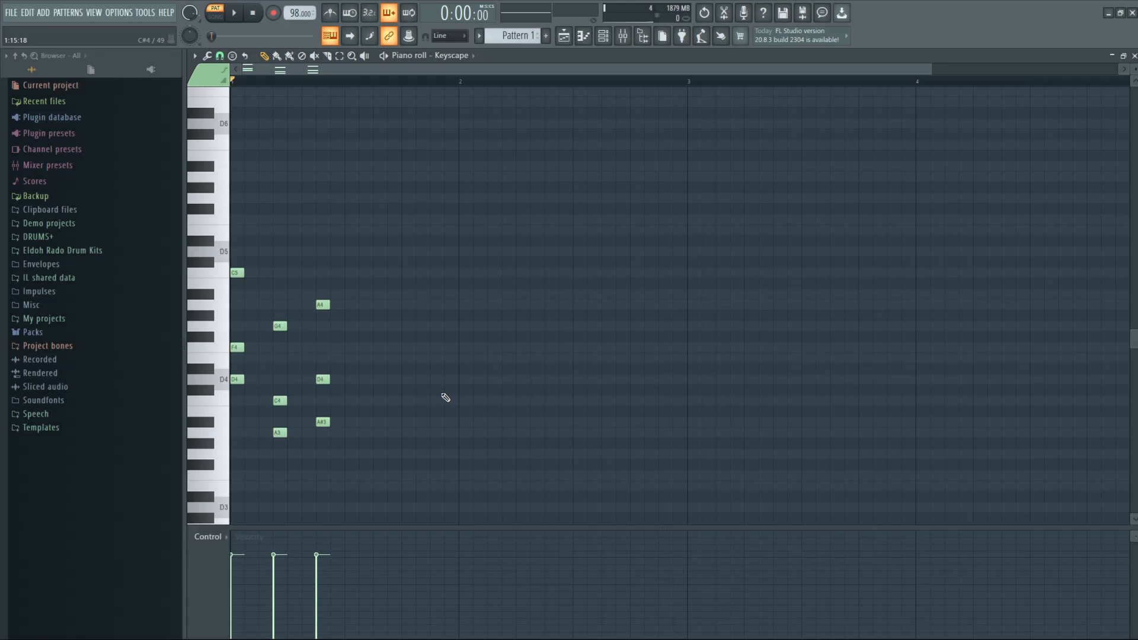
key("space")
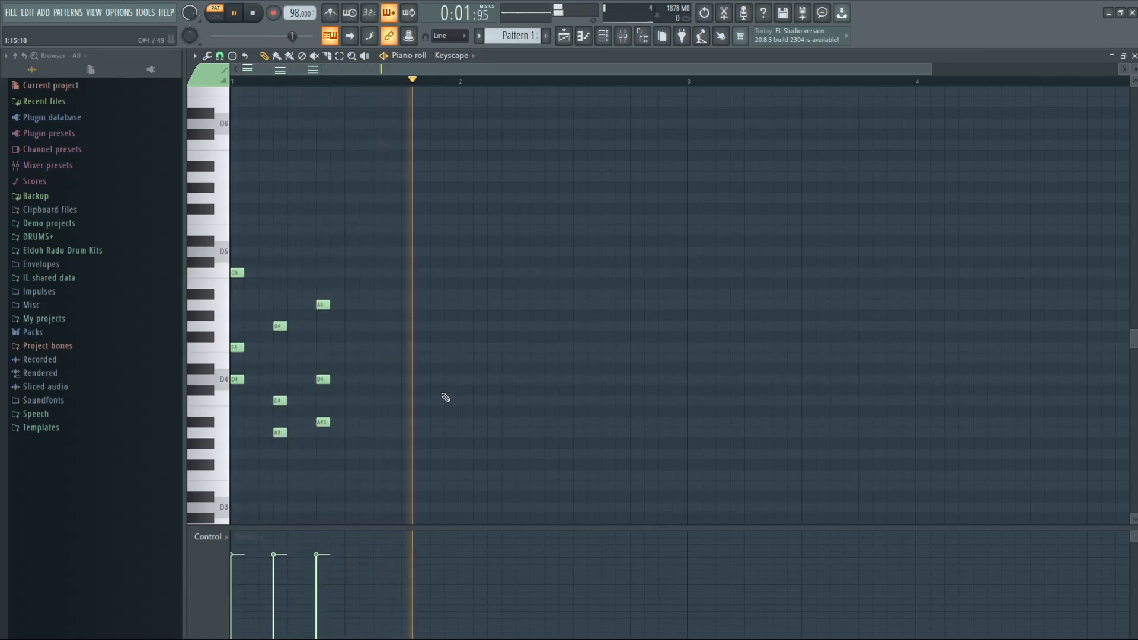
key("space")
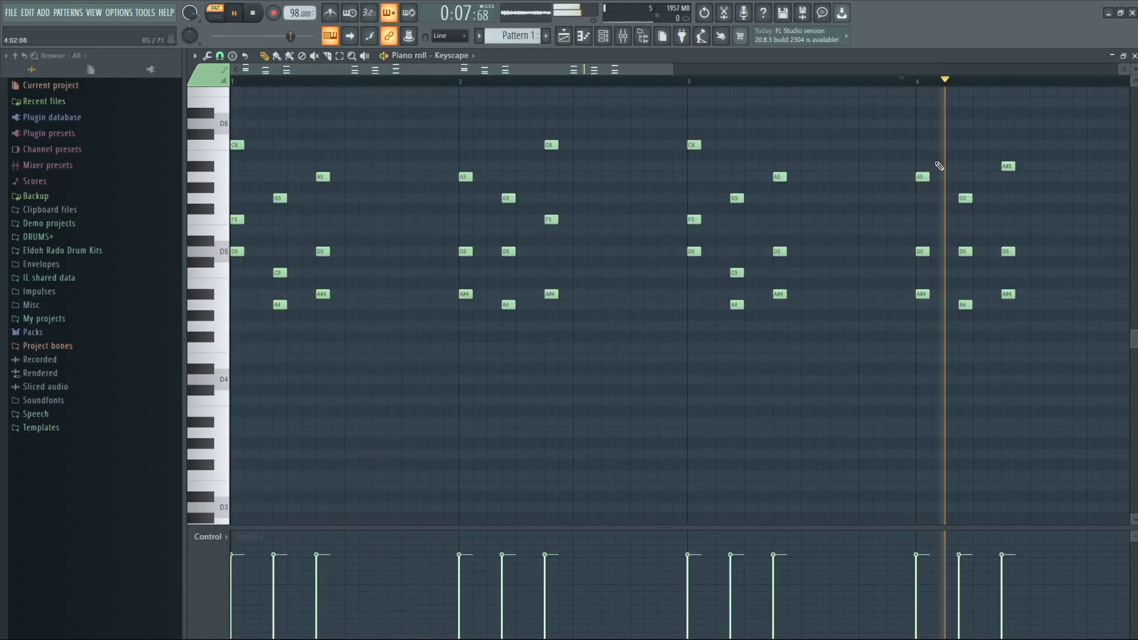
Step: Lower the top note of bar 4's last chord to G5 and play it back
key("space")
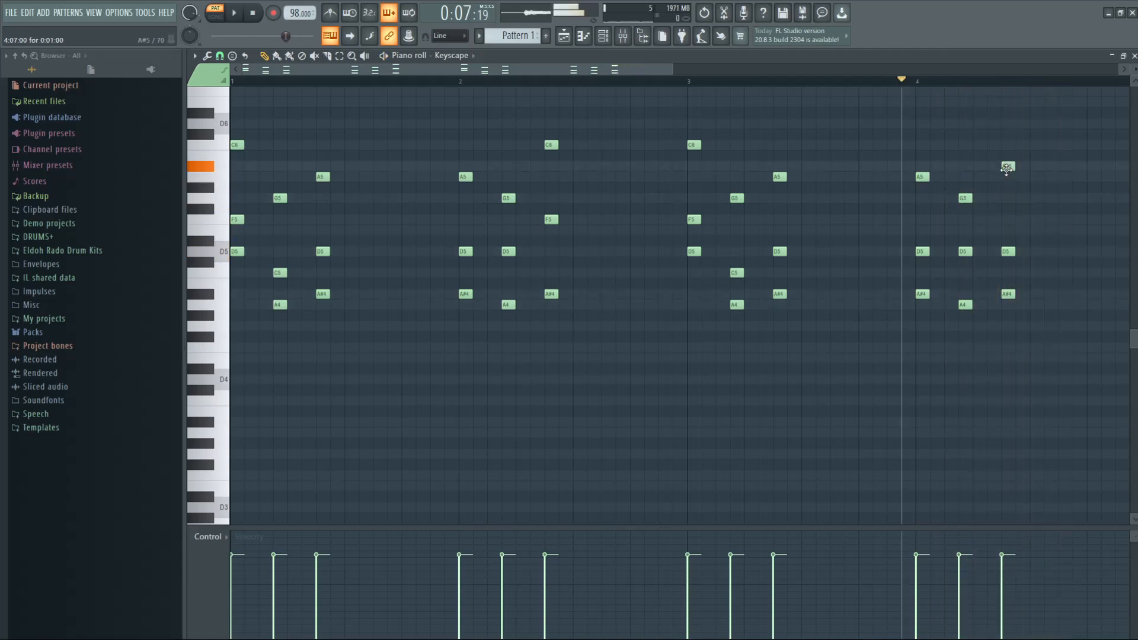
left_click_drag(1007, 169, 1007, 199)
key("space")
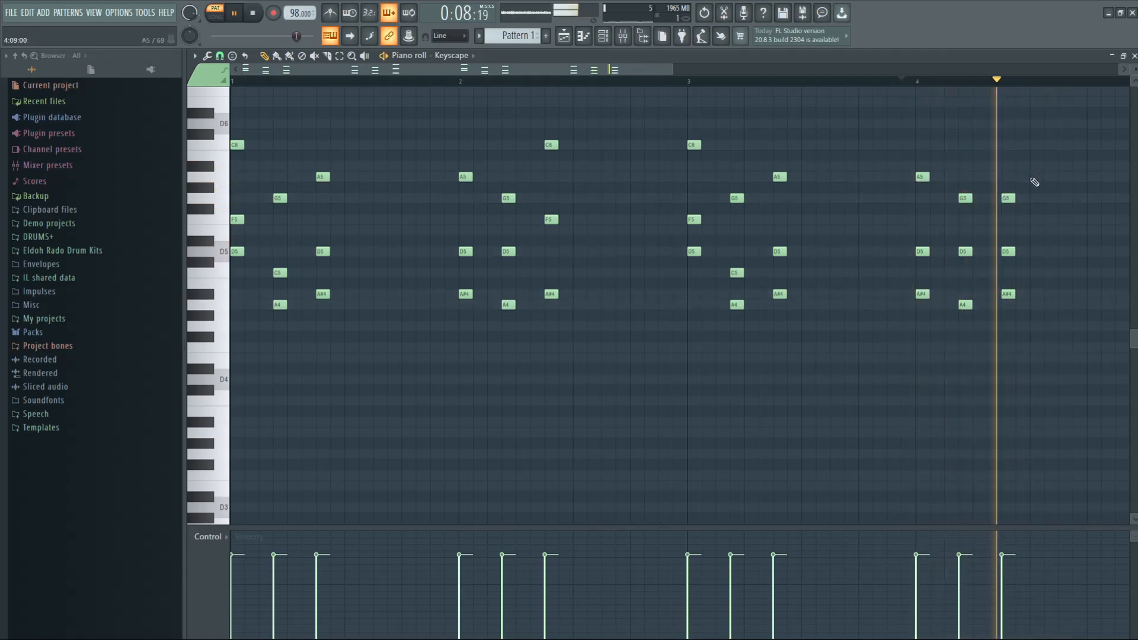
key("space")
Step: Set the top note of bar 4's last chord to A5 and its middle note to C5, and play the result
left_click_drag(1008, 198, 1010, 174)
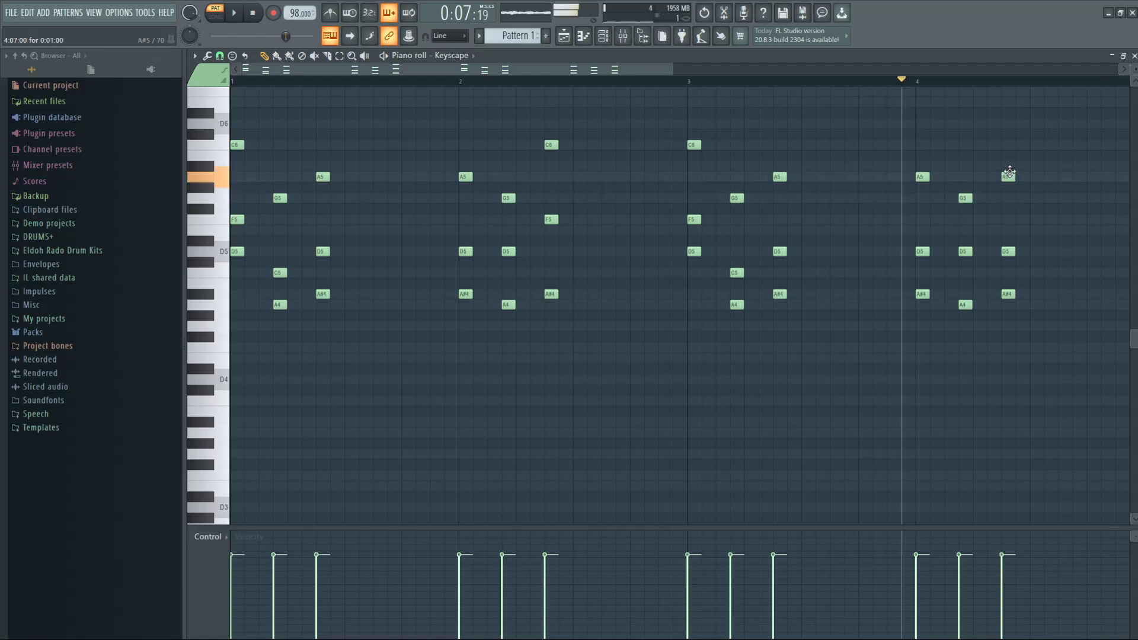
left_click_drag(1008, 250, 1008, 273)
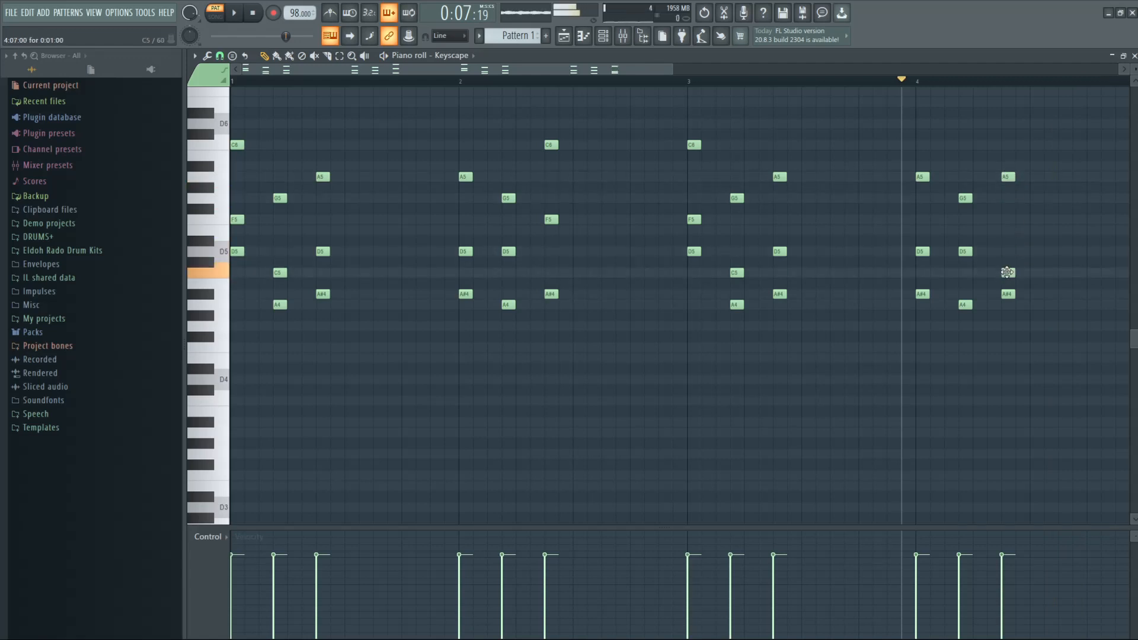
key("space")
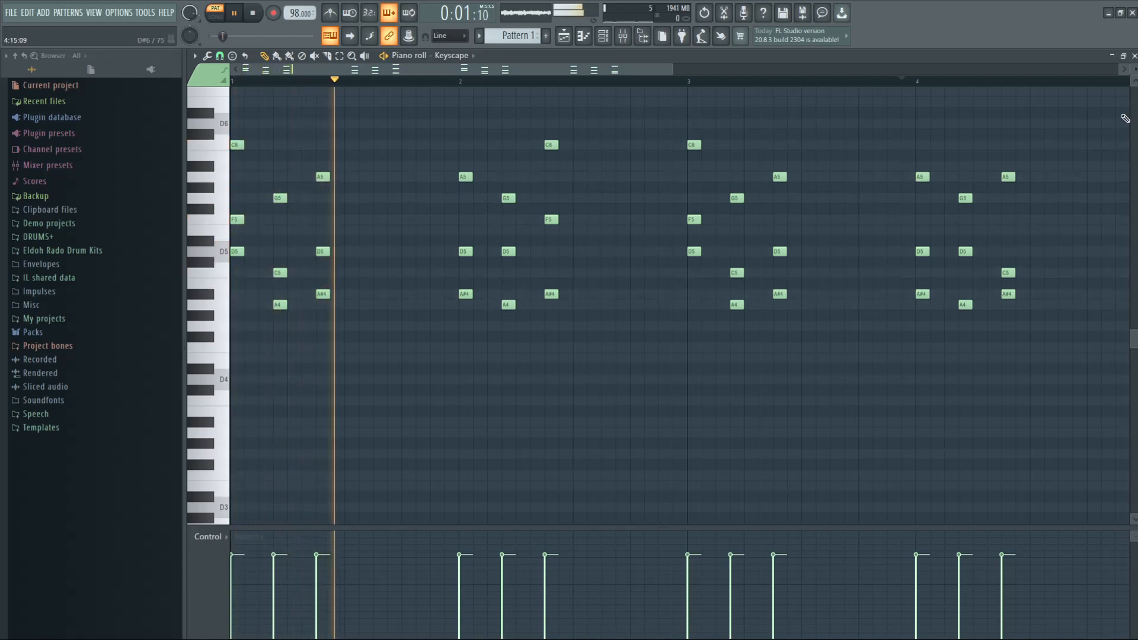
Step: Leave the Keyscape piano roll and add an FL Keys channel to the channel rack
left_click(1134, 56)
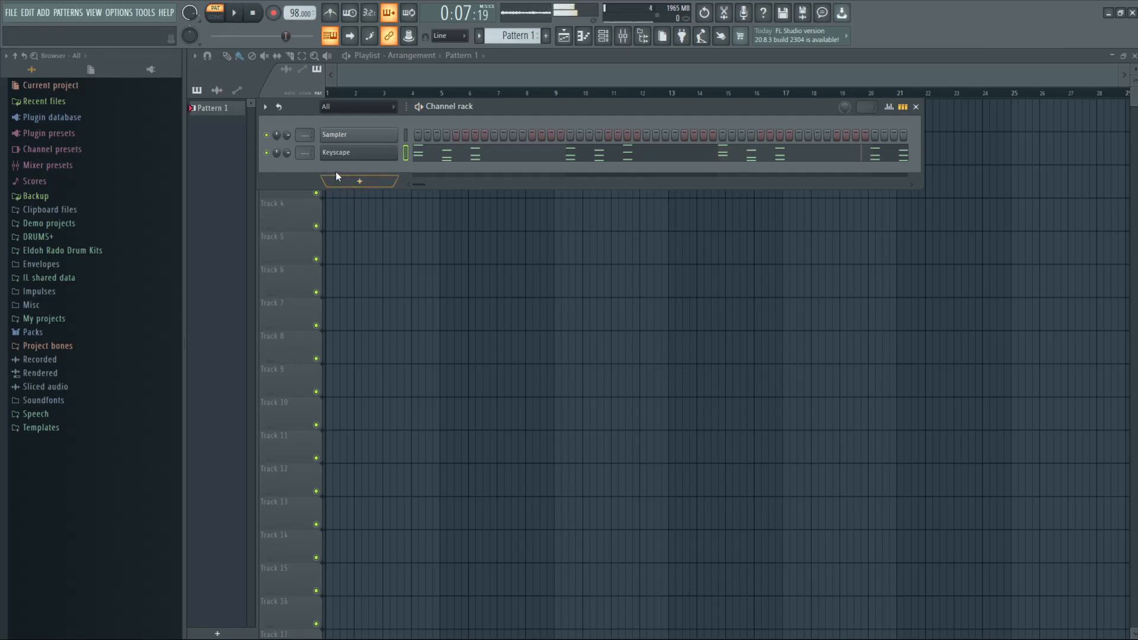
left_click(346, 179)
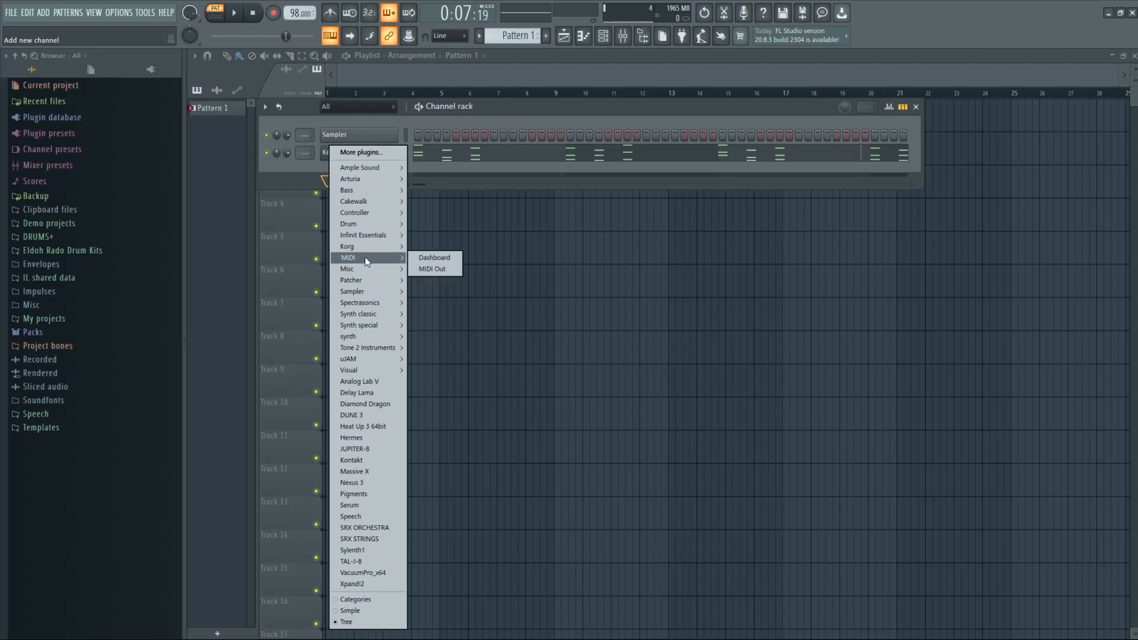
mouse_move(366, 271)
left_click(439, 303)
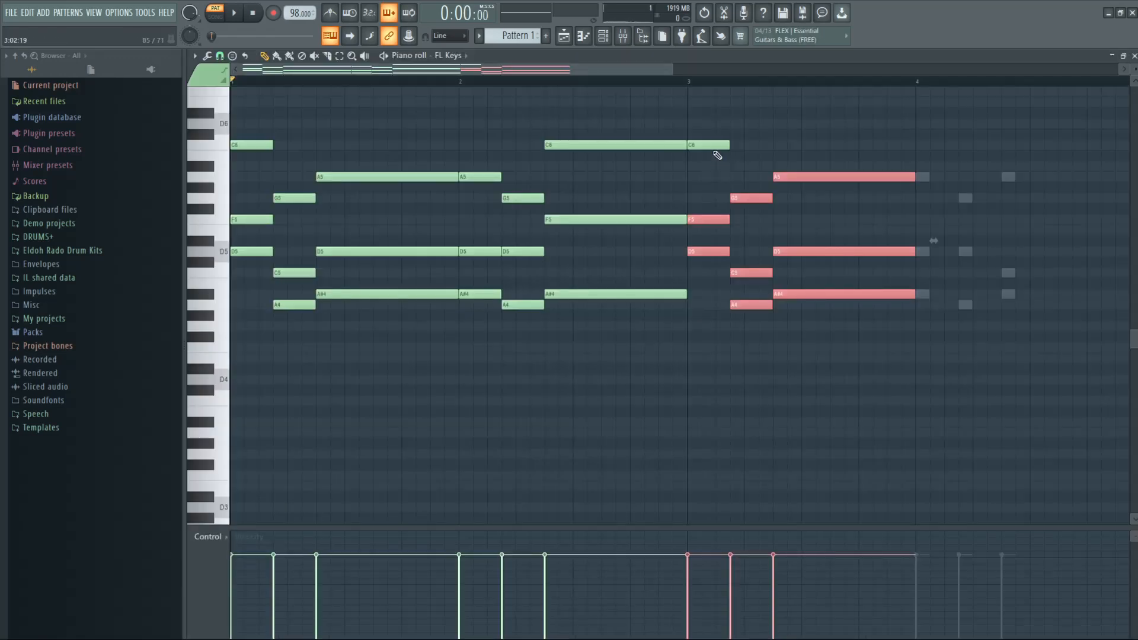
Step: Duplicate bar 3's sustained FL Keys chords into bar 4 and rework them as A#4-D5-A5, A4-D5-G5 and A#4-C5-A5
key("ctrl+b")
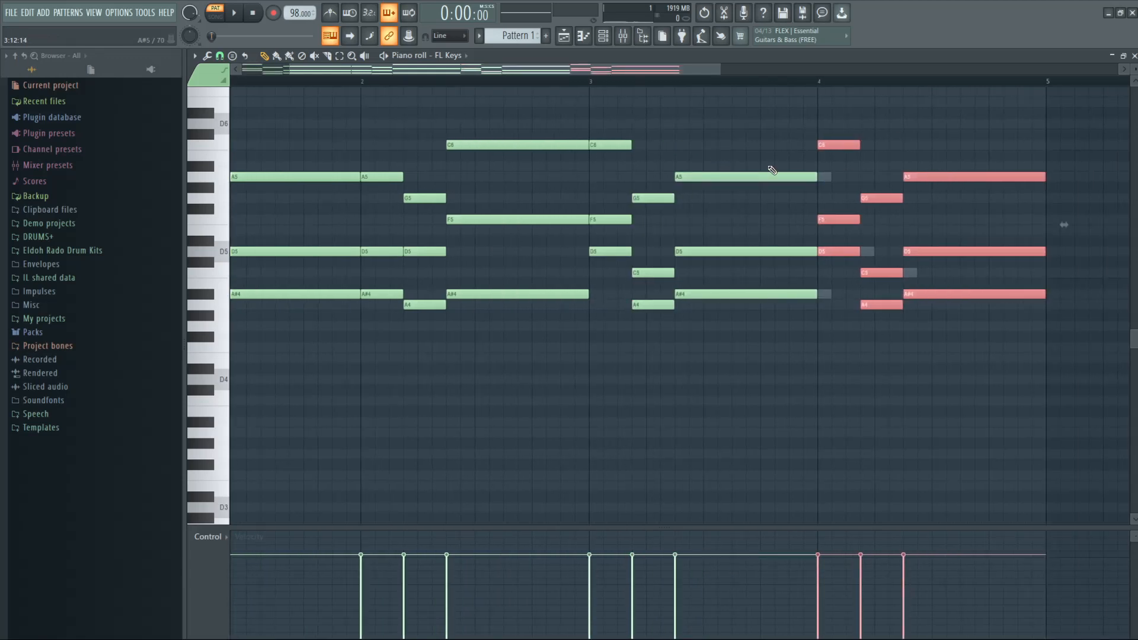
left_click(847, 183)
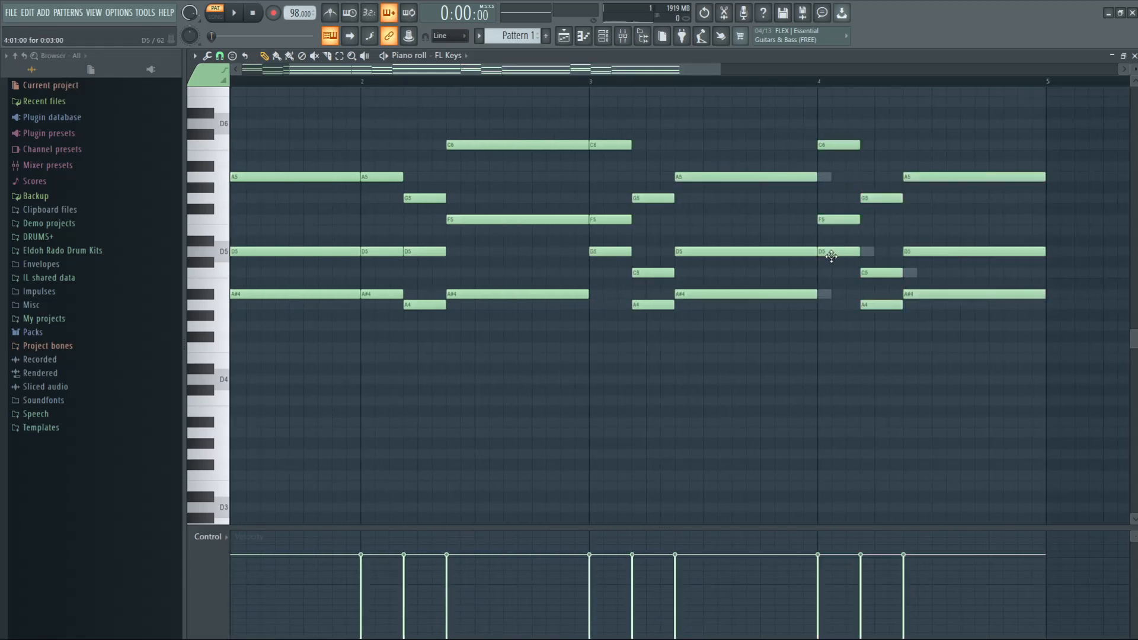
left_click_drag(831, 256, 828, 295)
left_click_drag(831, 220, 830, 252)
left_click_drag(830, 146, 830, 180)
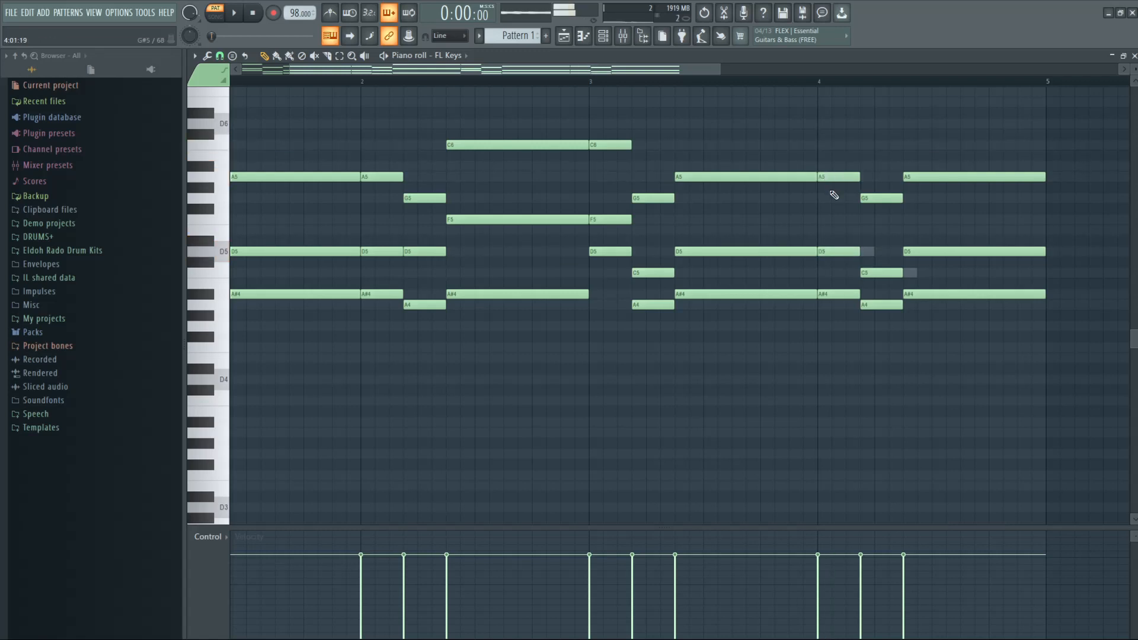
left_click_drag(872, 274, 930, 275)
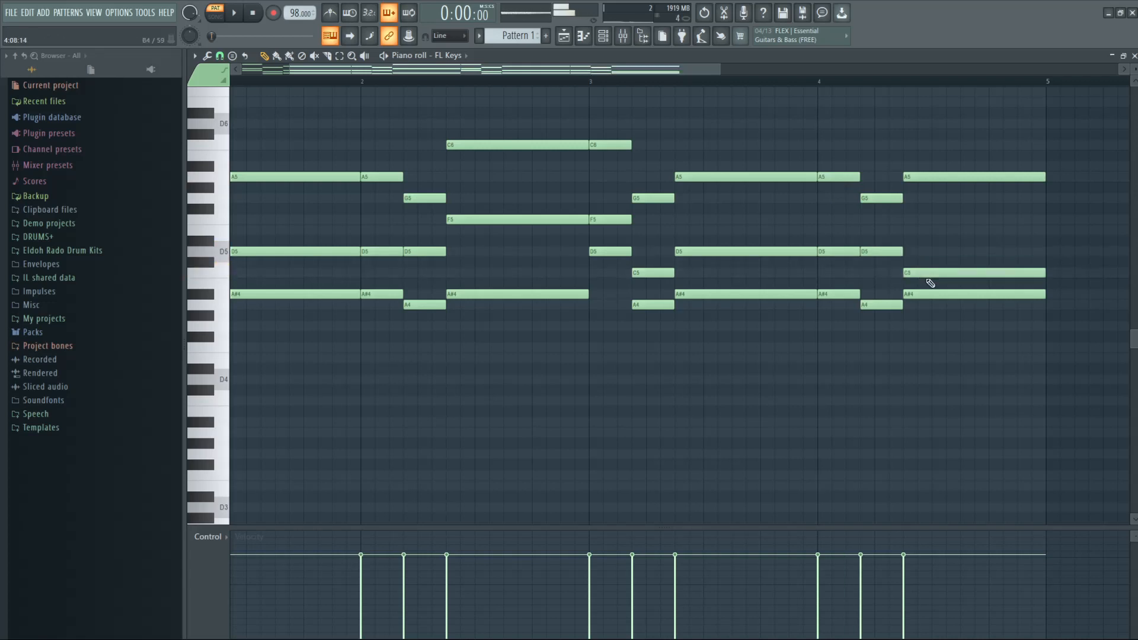
left_click(1133, 55)
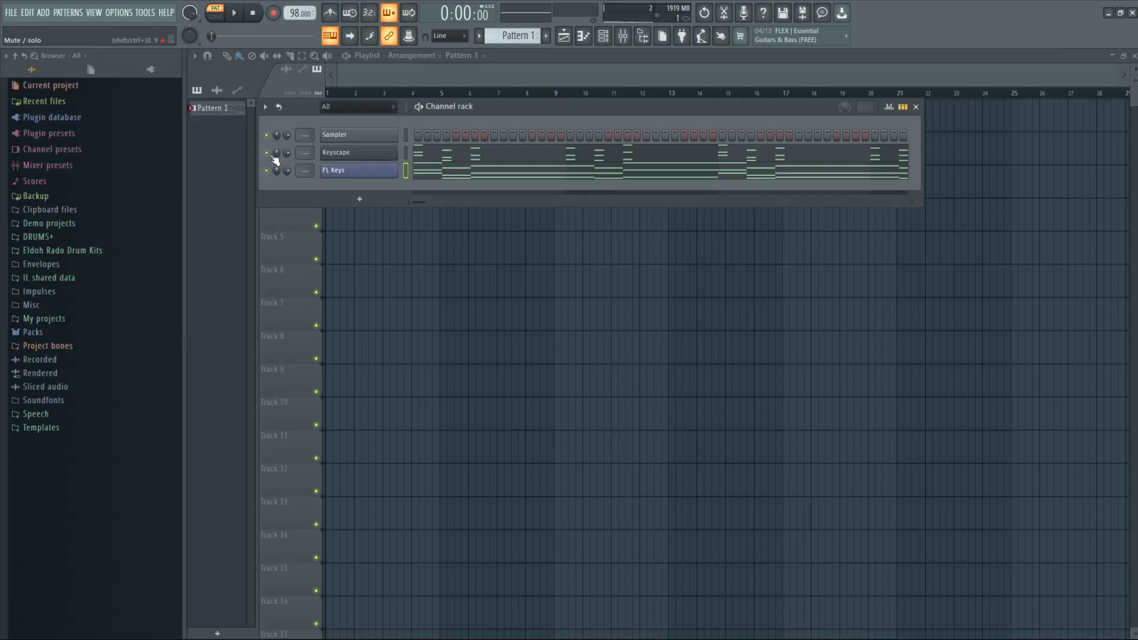
Step: Reopen the FL Keys piano roll, raise the last chord's middle note to D5 and play from near the end of bar 3
right_click(337, 181)
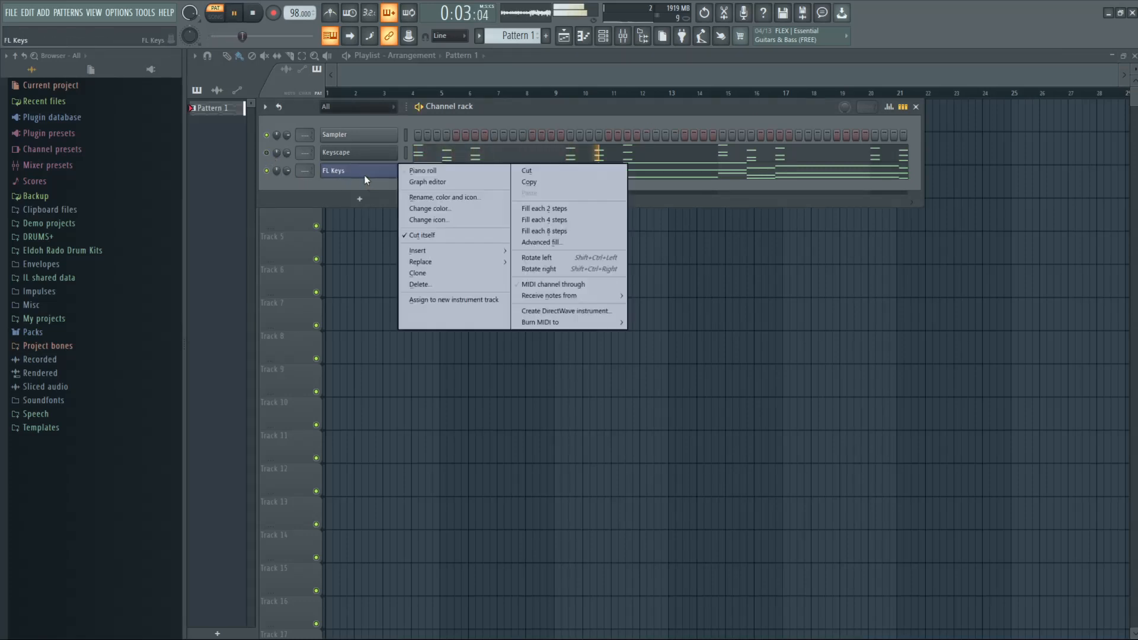
left_click(415, 170)
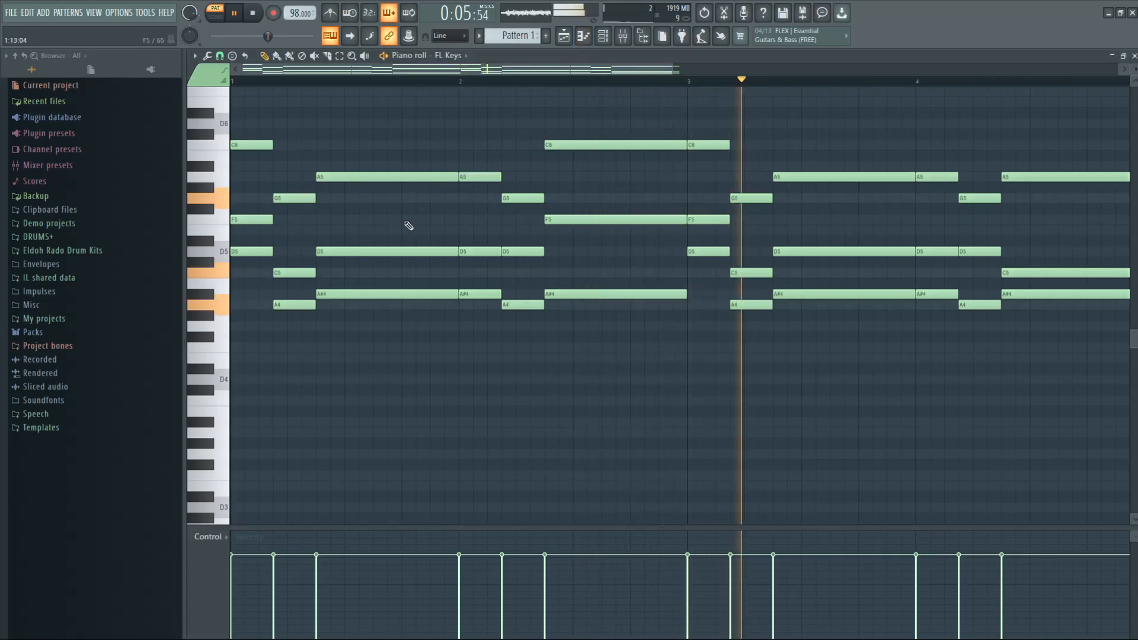
left_click_drag(376, 70, 516, 67)
key("space")
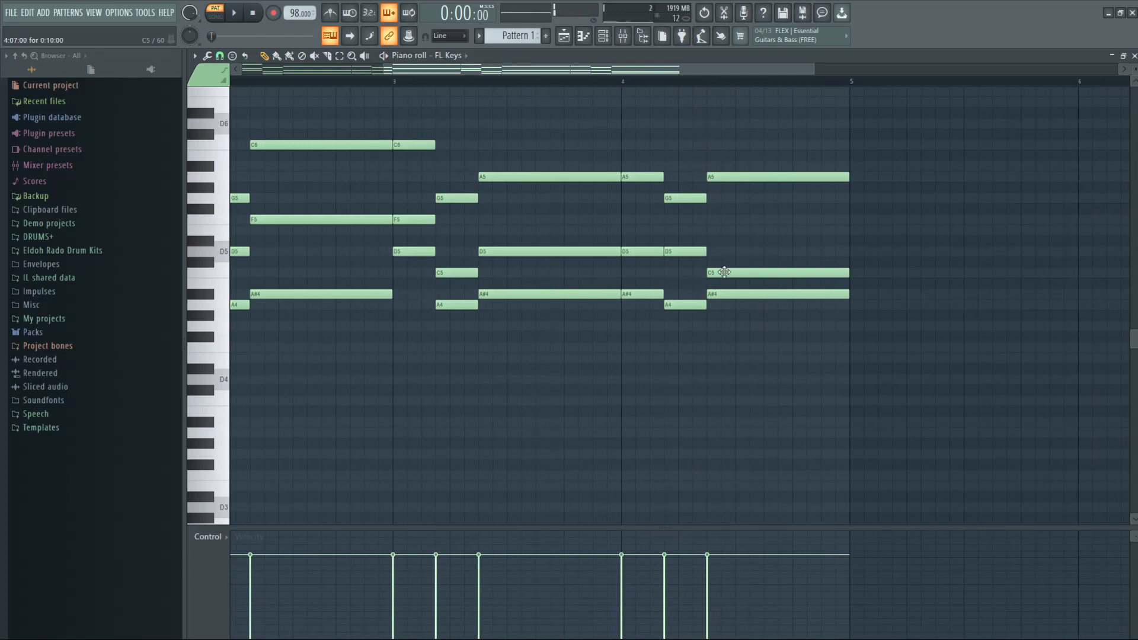
left_click_drag(725, 272, 724, 251)
left_click(607, 86)
key("space")
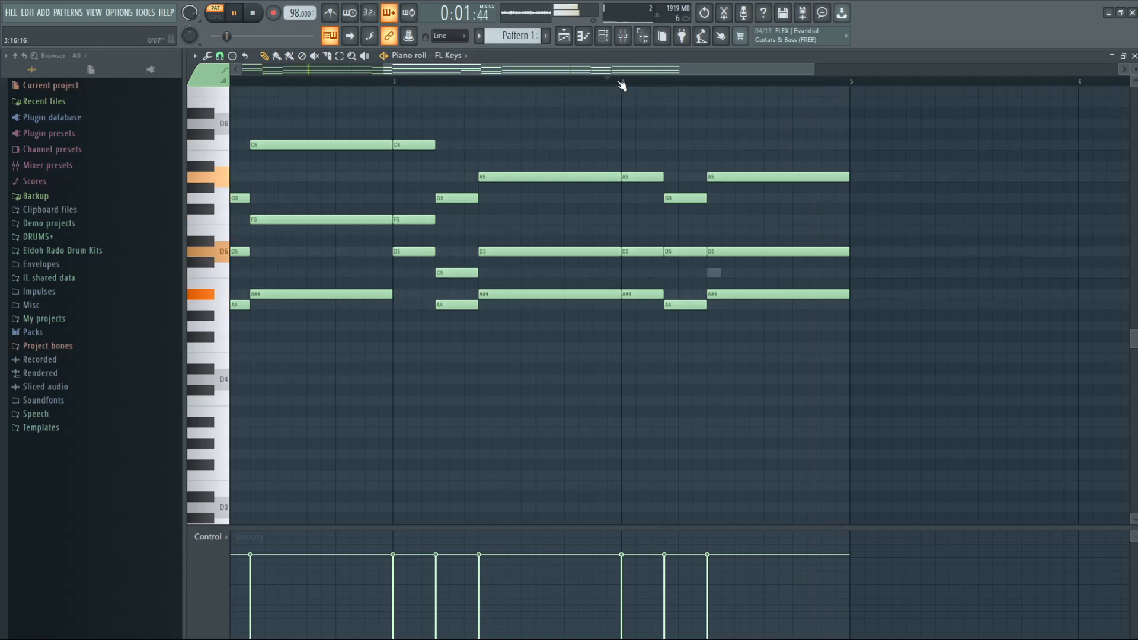
scroll(621, 85, "down", 3)
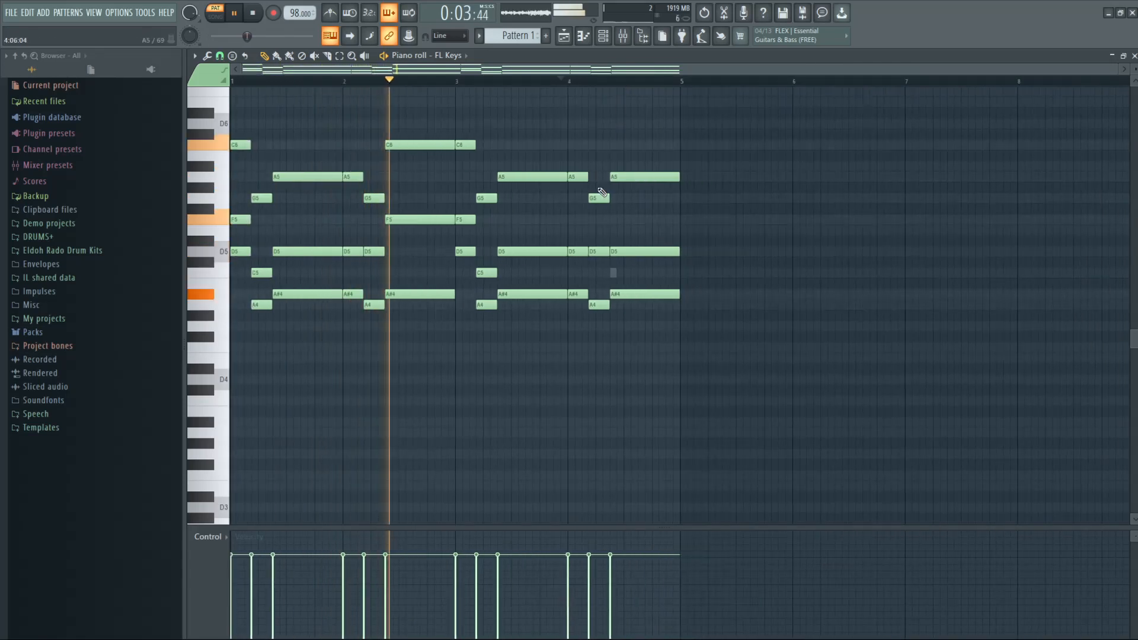
Step: Stop playback, select all FL Keys notes and apply bipolar randomization to their levels
key("space")
key("ctrl+a")
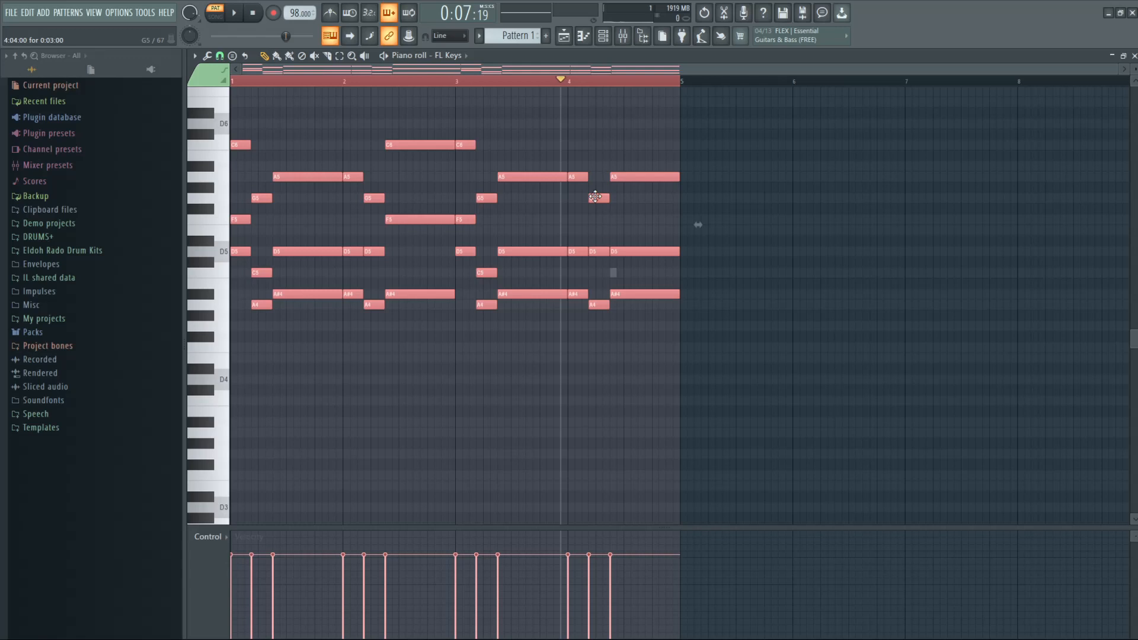
key("alt+r")
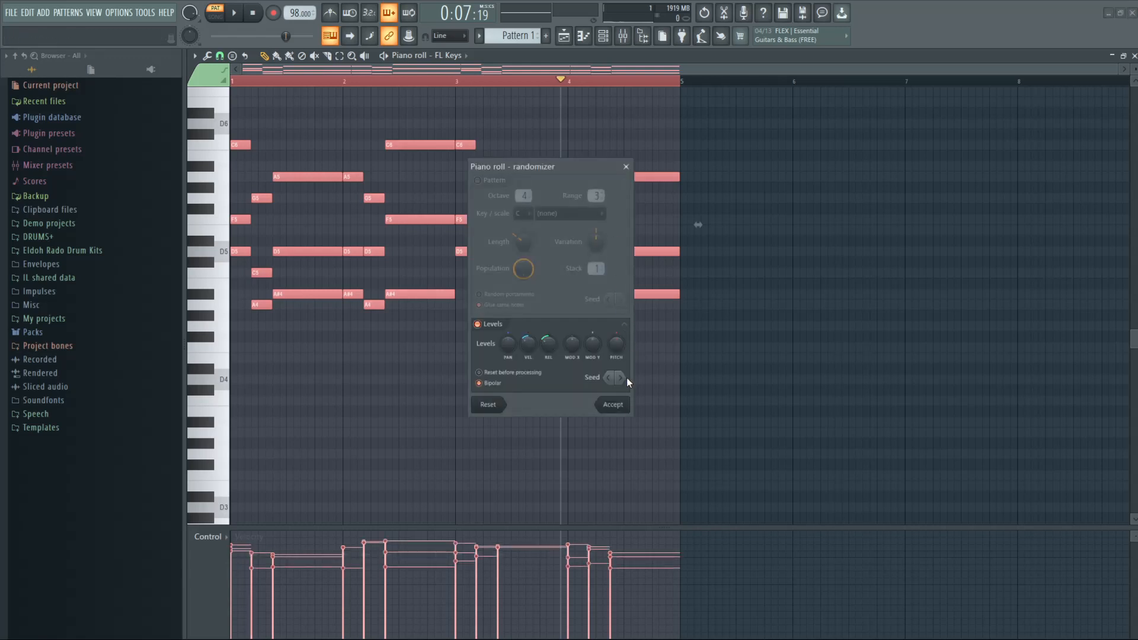
left_click(613, 405)
scroll(605, 408, "down", 7)
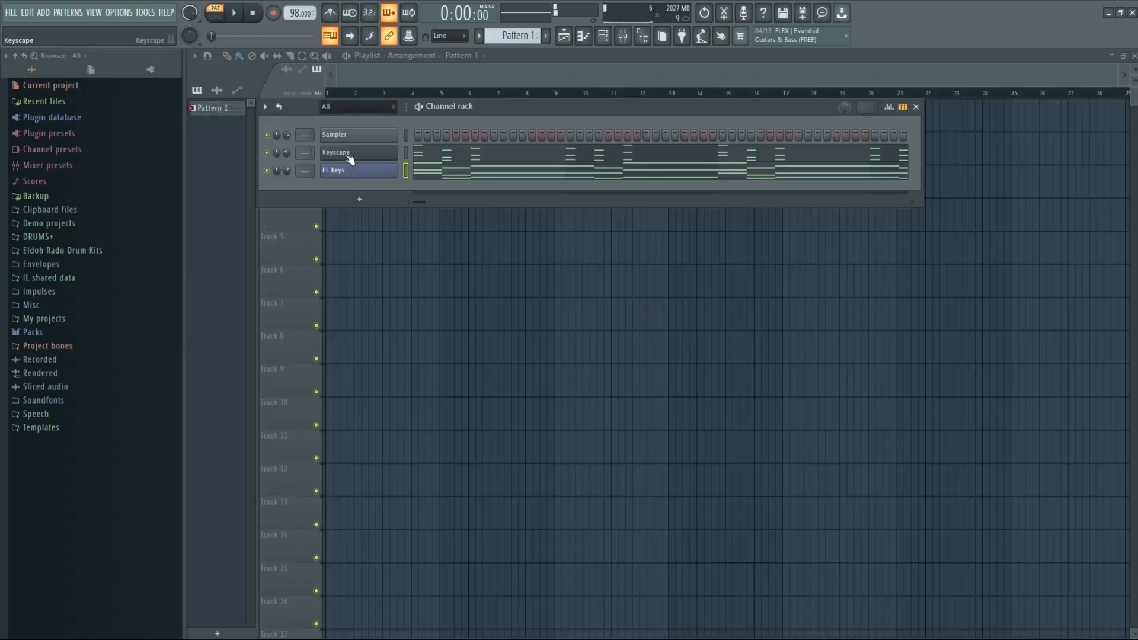
Step: Replace the Keyscape channel's instrument with the Kryteria plugin, keeping its chord pattern
right_click(347, 155)
mouse_move(493, 244)
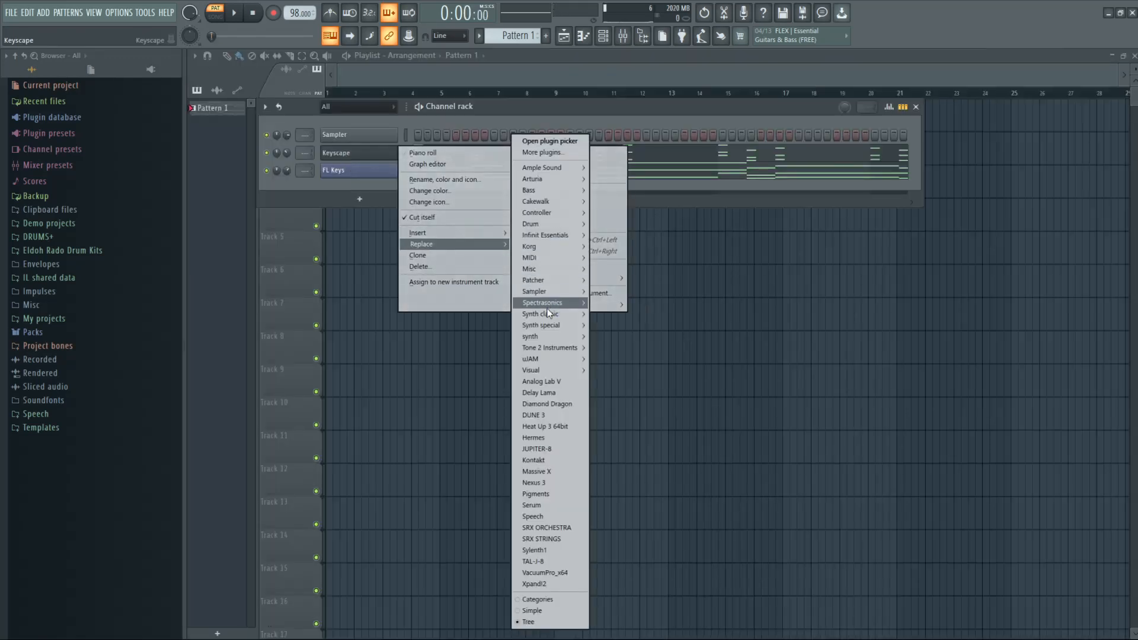
mouse_move(548, 314)
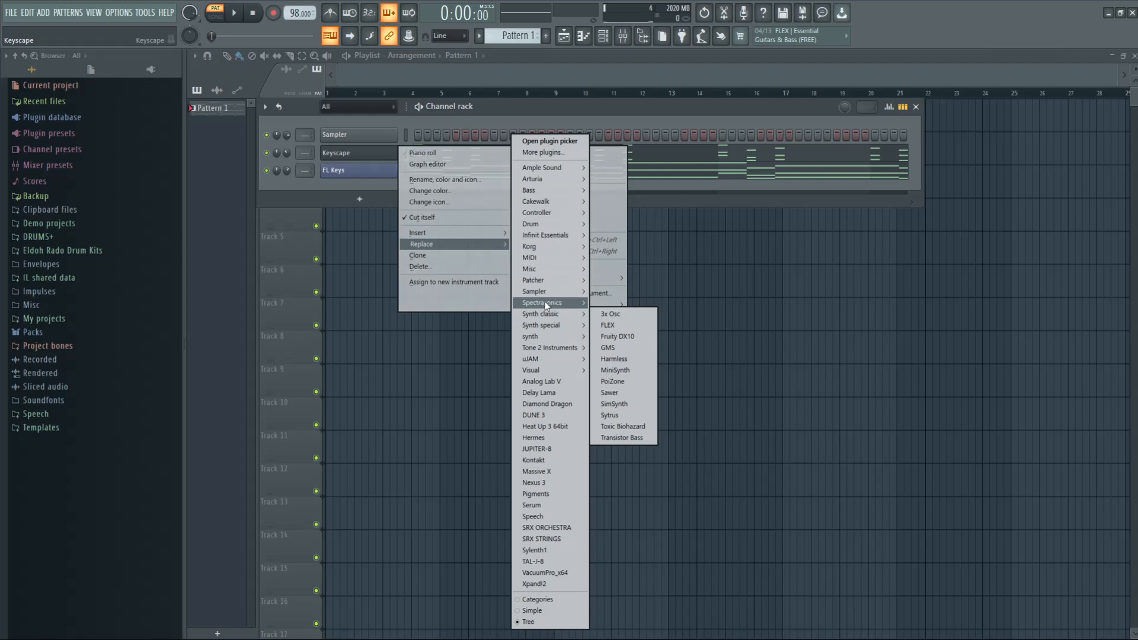
mouse_move(559, 232)
left_click(631, 233)
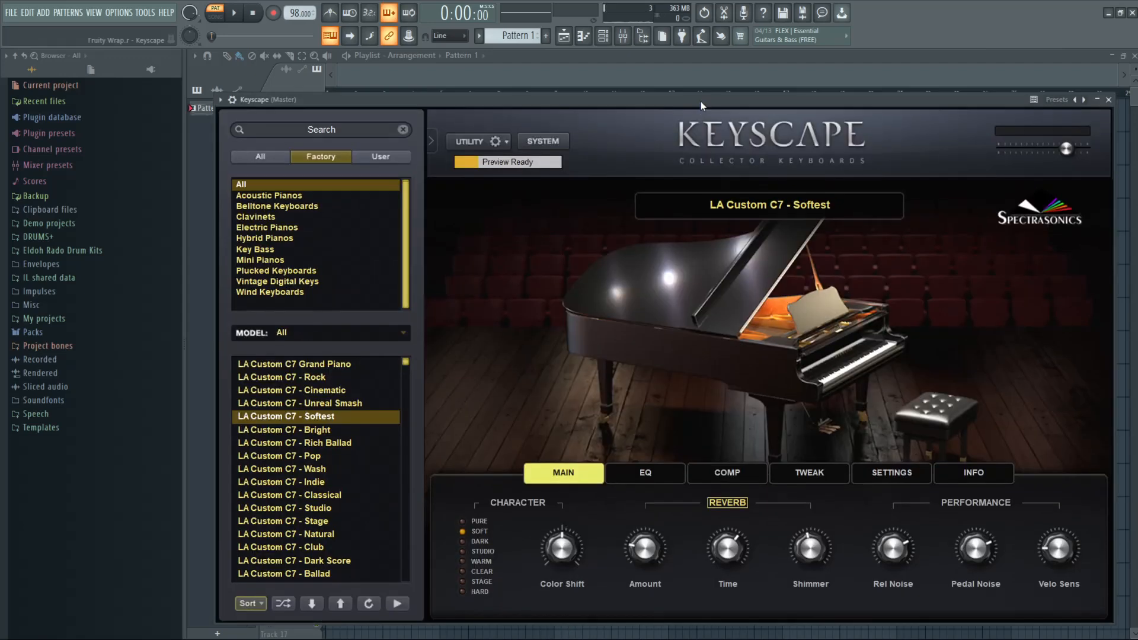
Step: Set the Keyscape plugin's window magnification to 1.2x and close the plugin
left_click(510, 141)
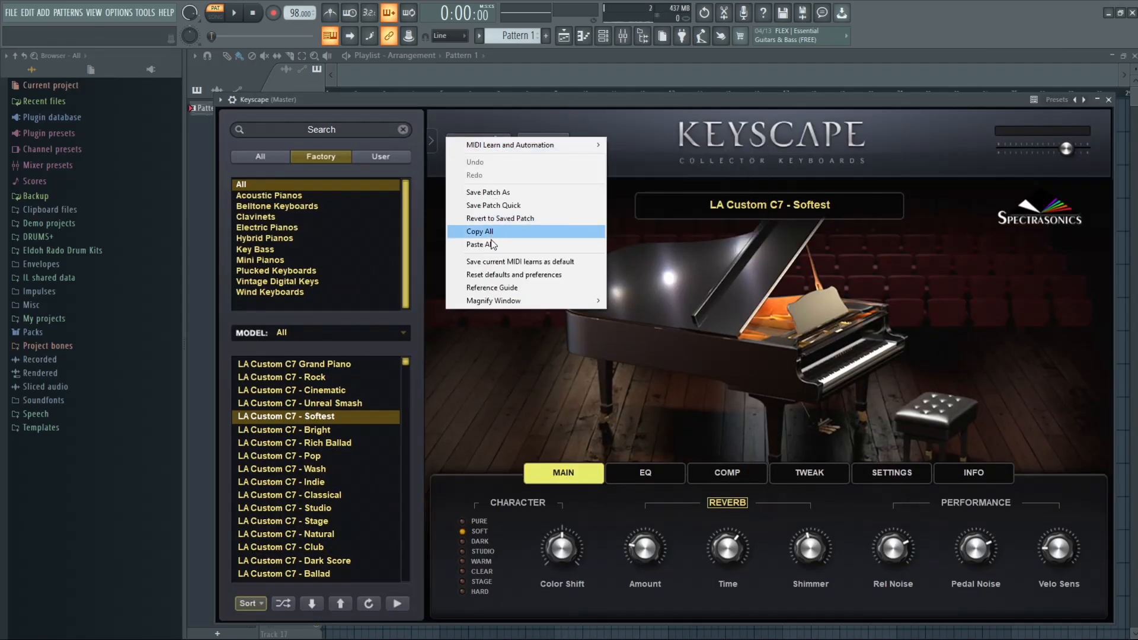
mouse_move(507, 301)
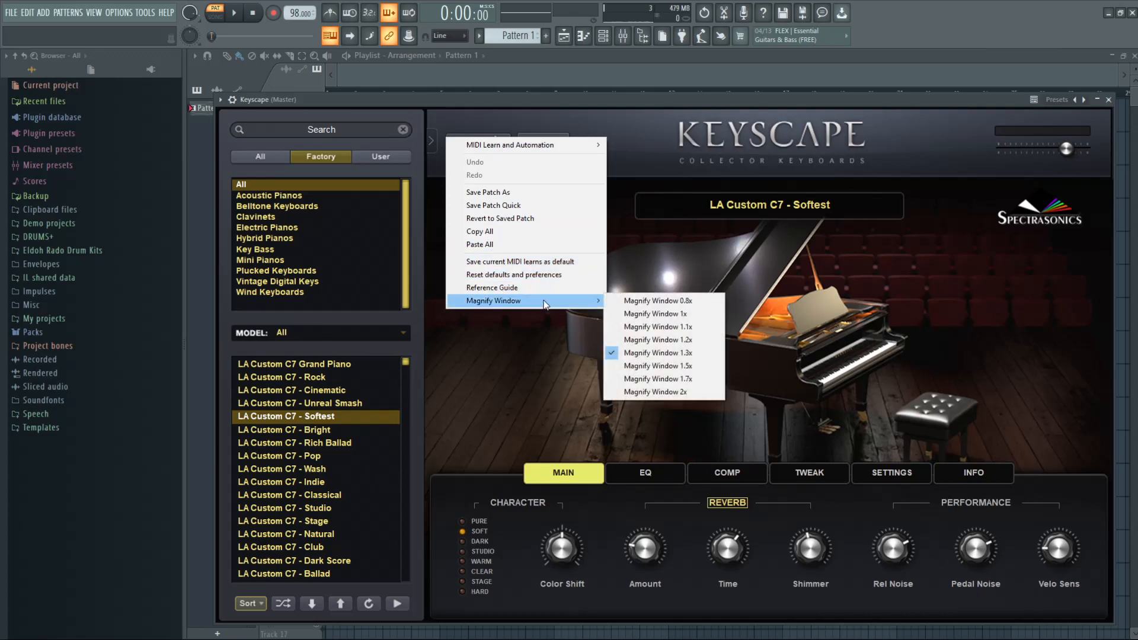
left_click(657, 344)
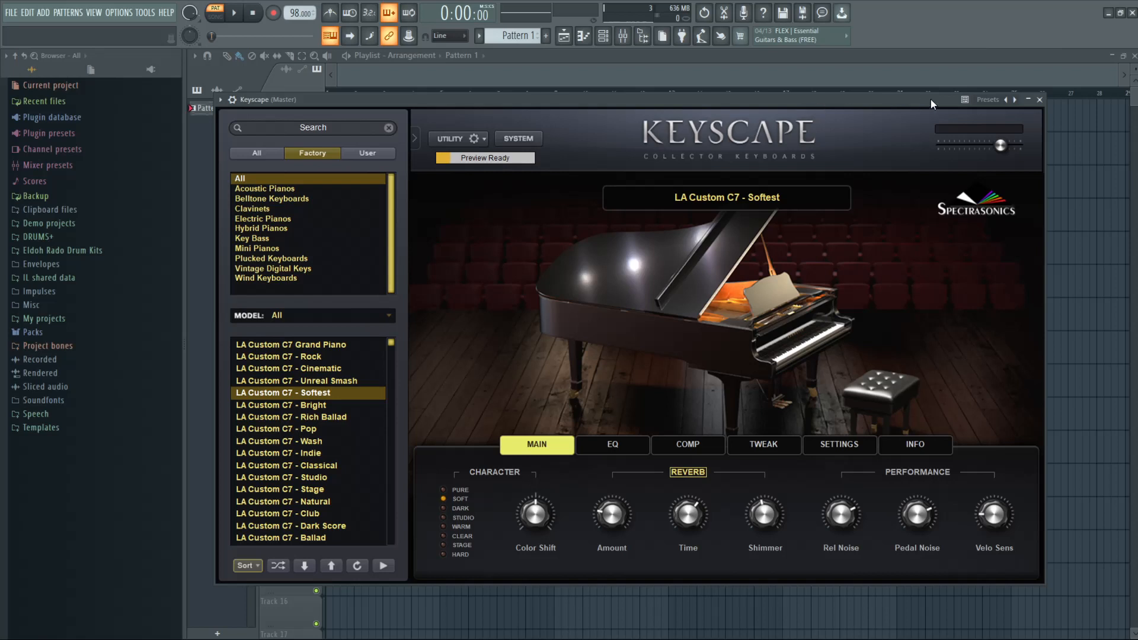
left_click(1038, 99)
Step: Set the Keyscape channel's volume to 56% during playback and look into the DRUMS+ sample folder
key("space")
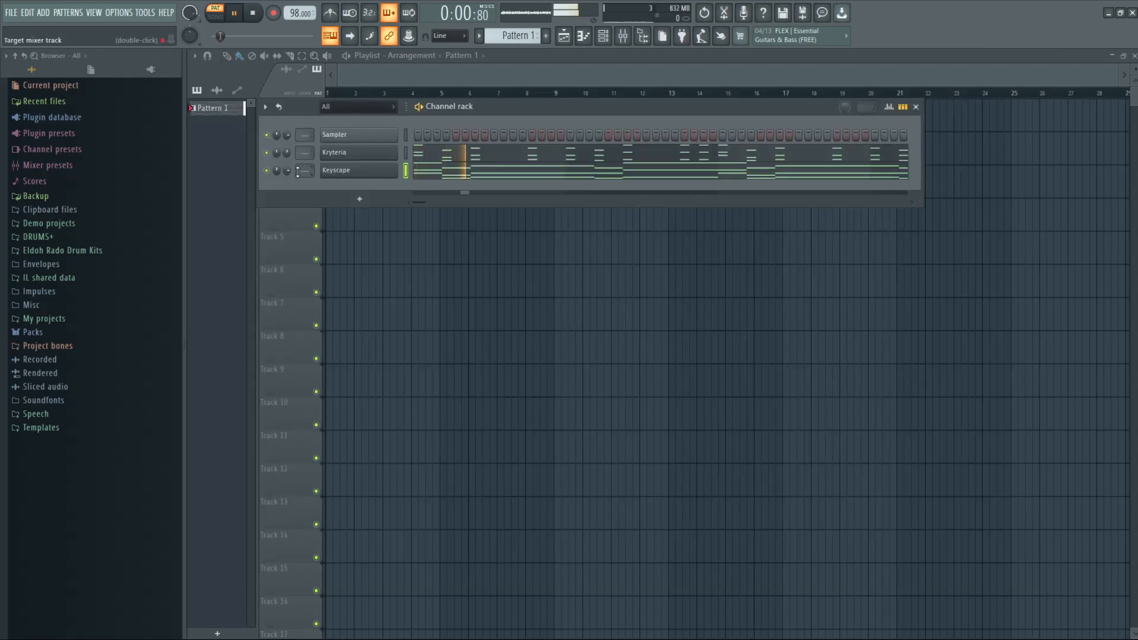
left_click_drag(288, 166, 288, 176)
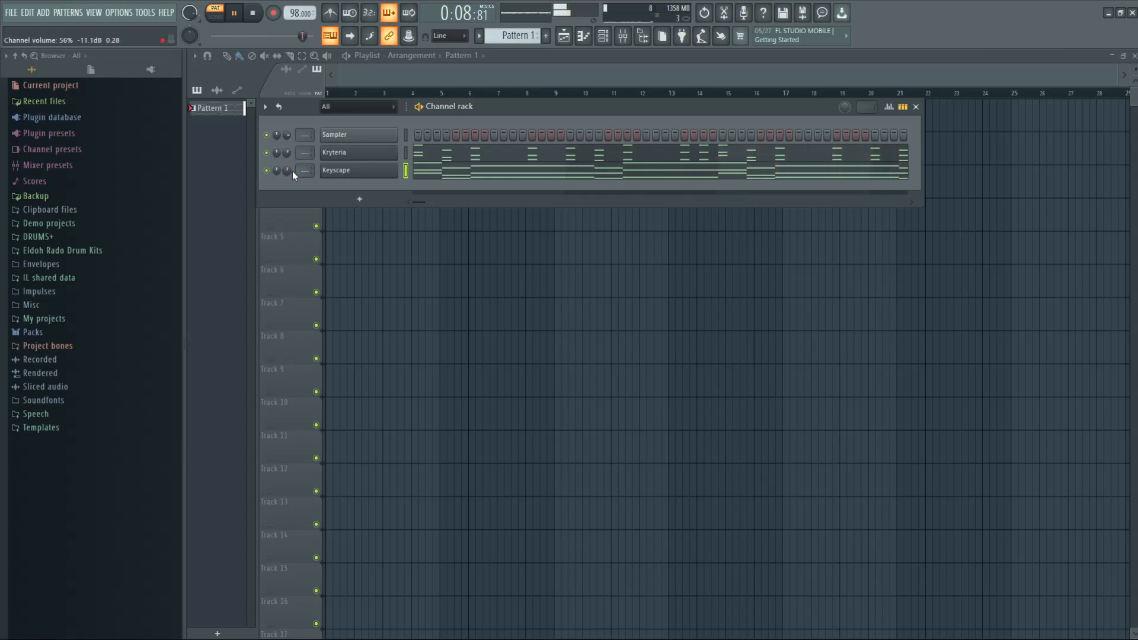
left_click(48, 239)
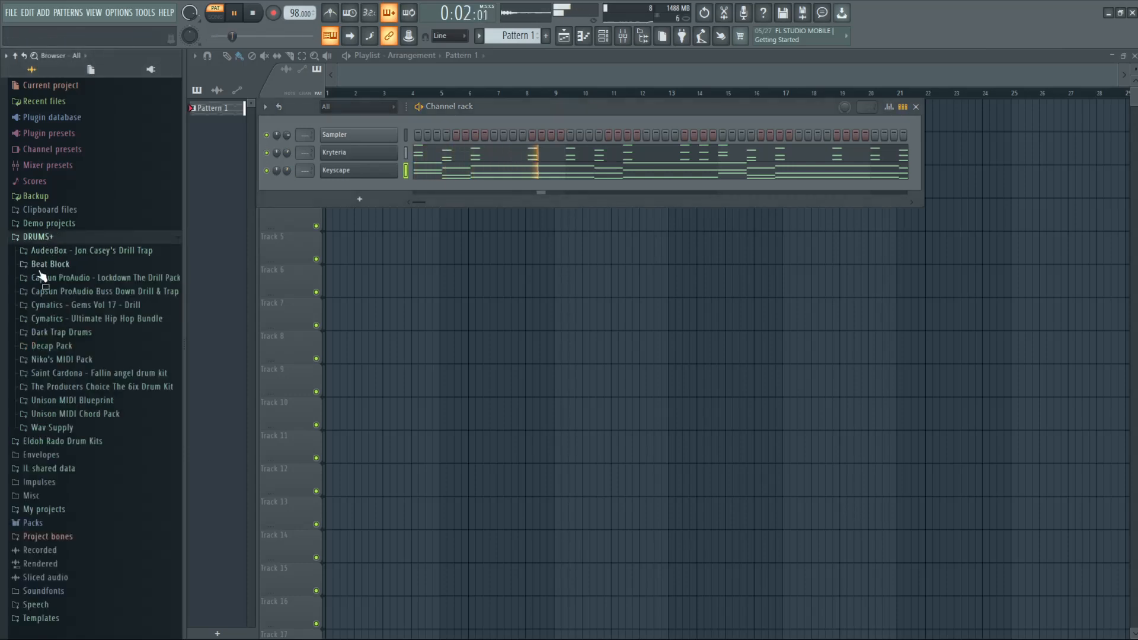
left_click(76, 240)
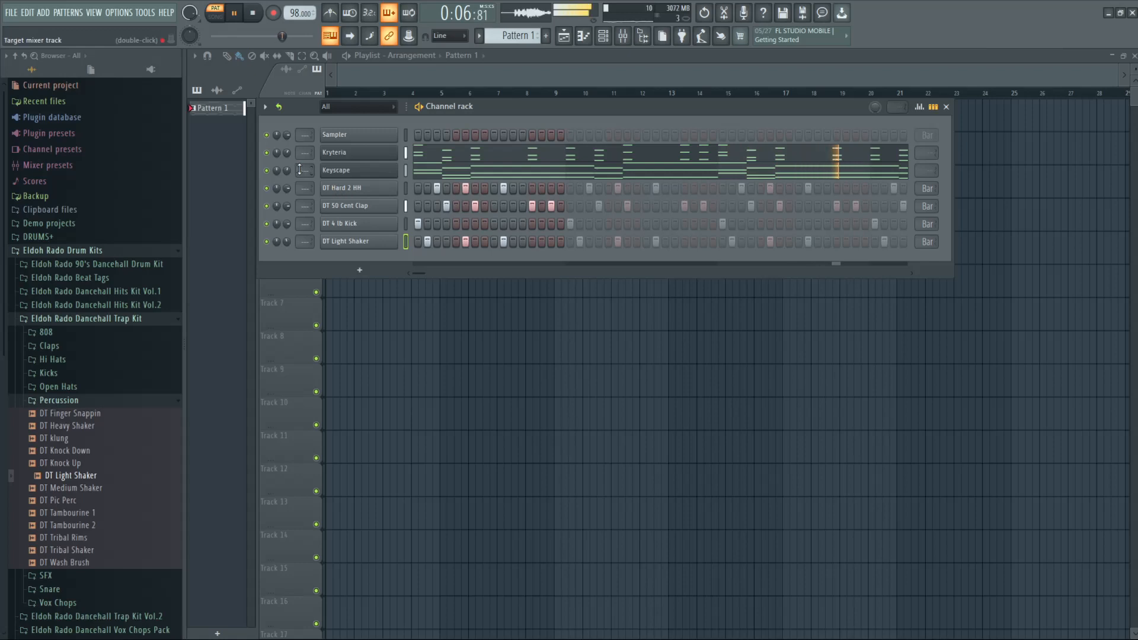
Step: In the Keyscape piano roll, duplicate the lowest note of every chord one octave down and play the result
right_click(384, 174)
left_click(407, 171)
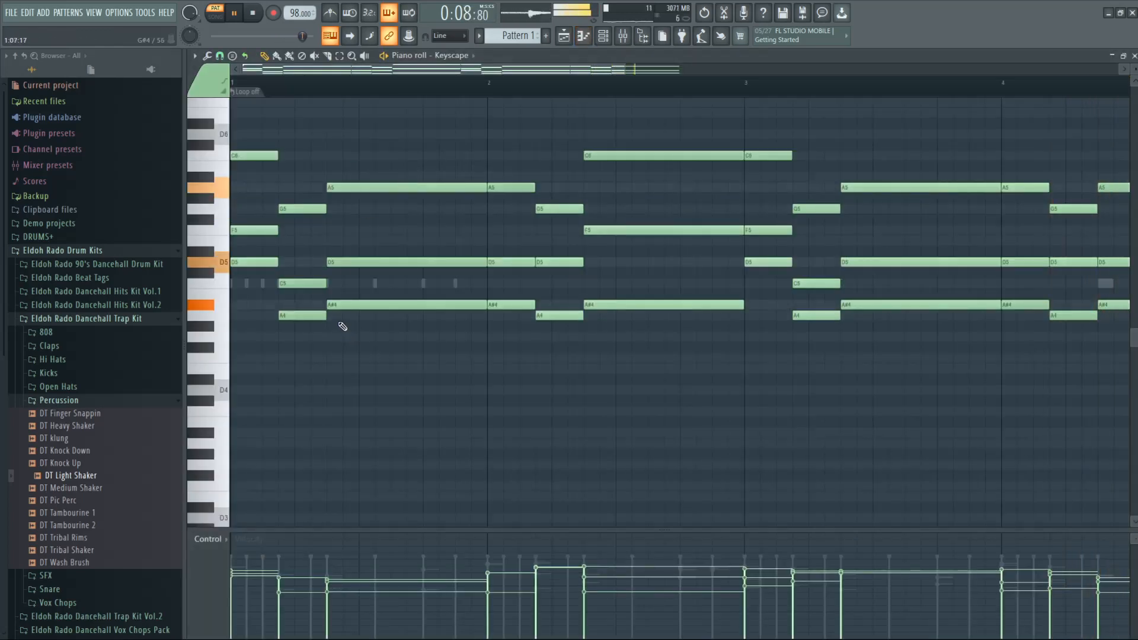
key("space")
left_click(256, 262)
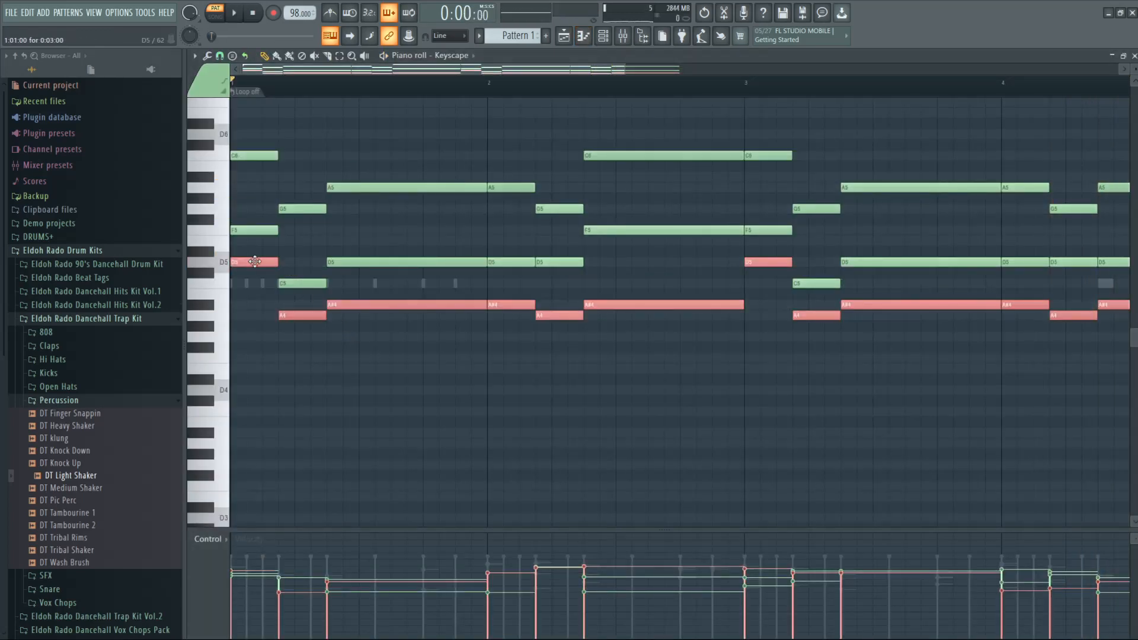
key("ctrl+Down")
key("space")
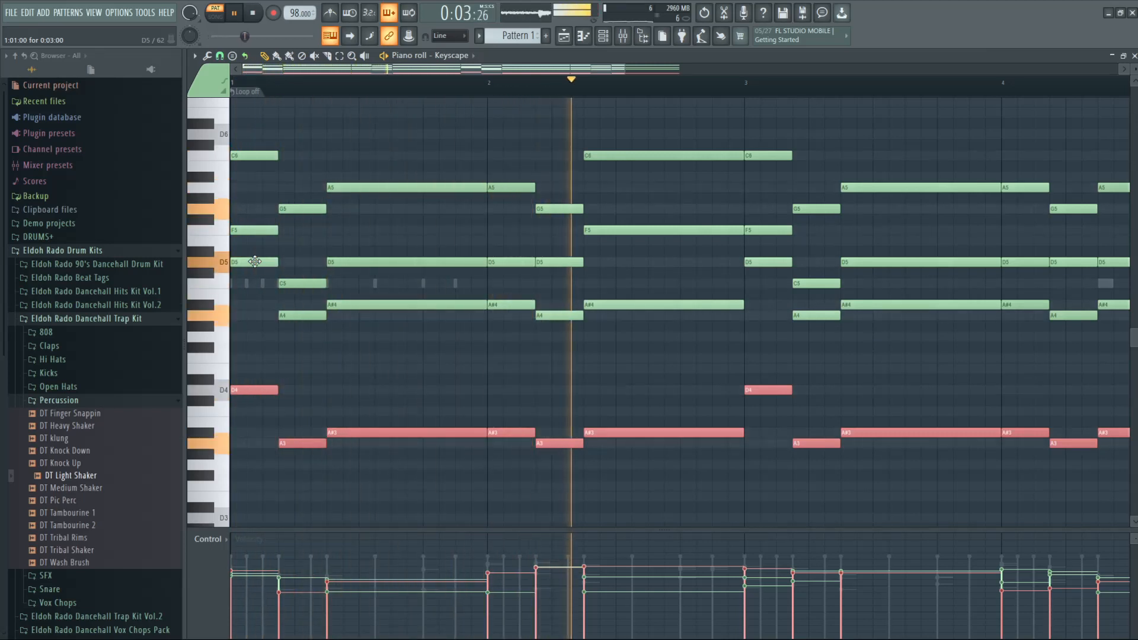
Step: Try the duplicated bass notes another octave lower, move them back up one octave and leave the piano roll
key("ctrl+Down")
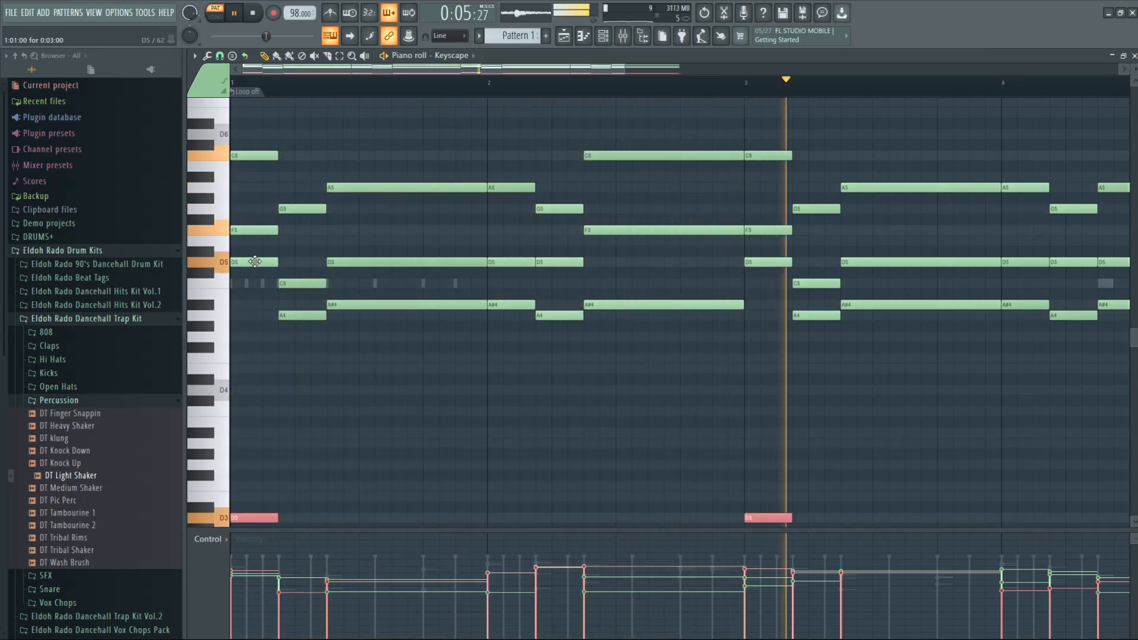
key("ctrl+Up")
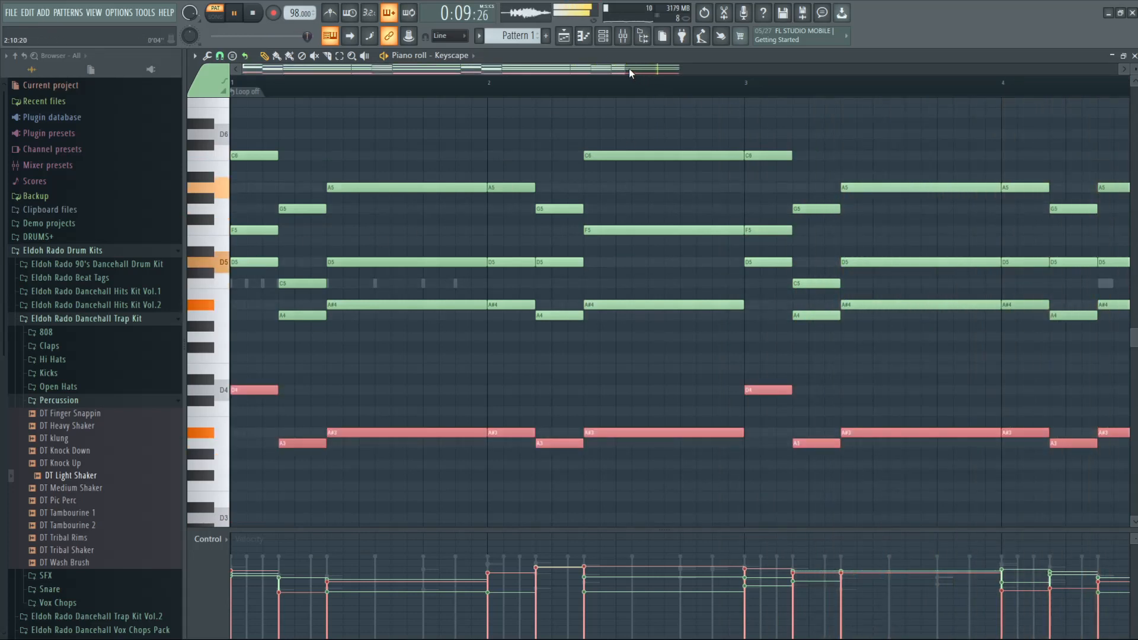
left_click_drag(622, 68, 795, 417)
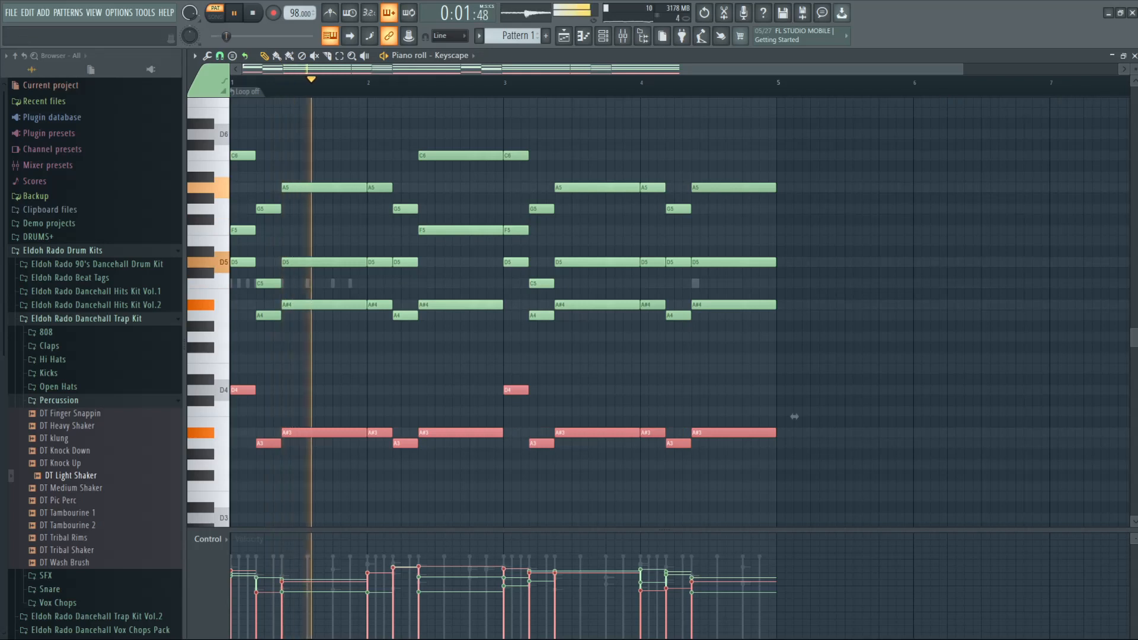
key("Escape")
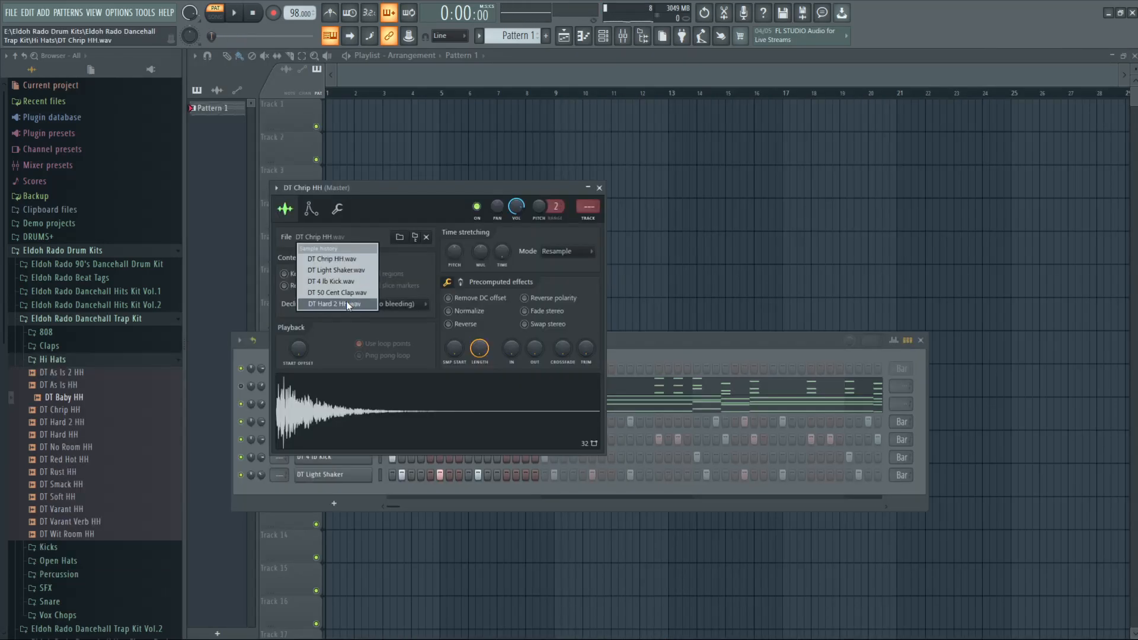
Step: Switch the DT Chrip HH channel's sample back to DT Hard 2 HH.wav, play it and close the channel settings
left_click(346, 304)
key("space")
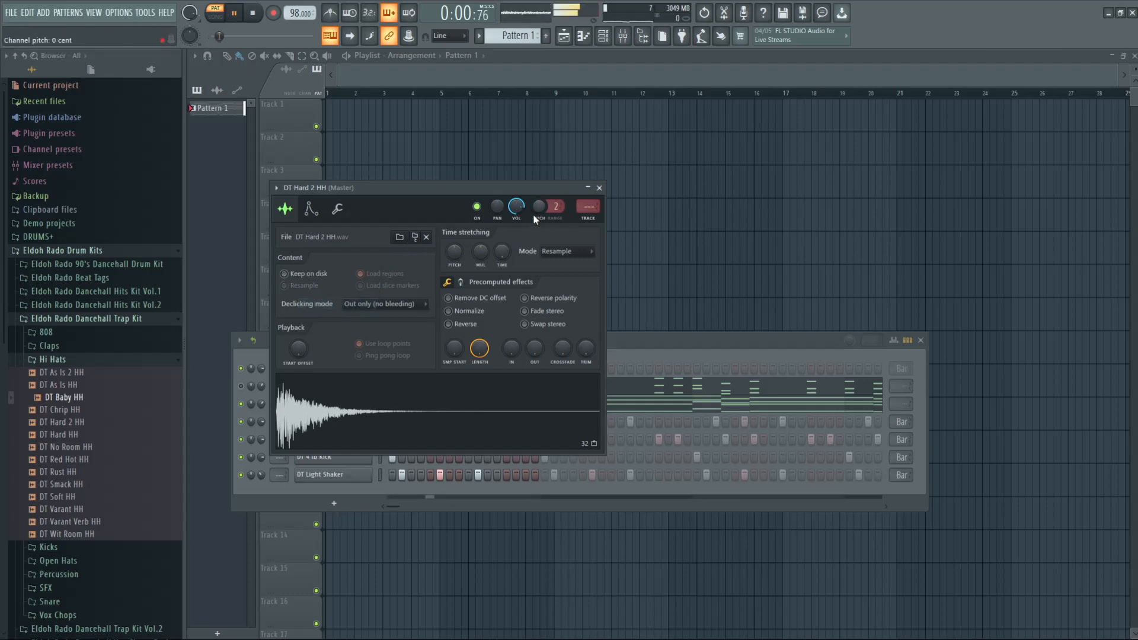
left_click(599, 188)
Step: Load the T-RackS Classic Clipper into effect slot 3 of the Master mixer track
left_click(622, 36)
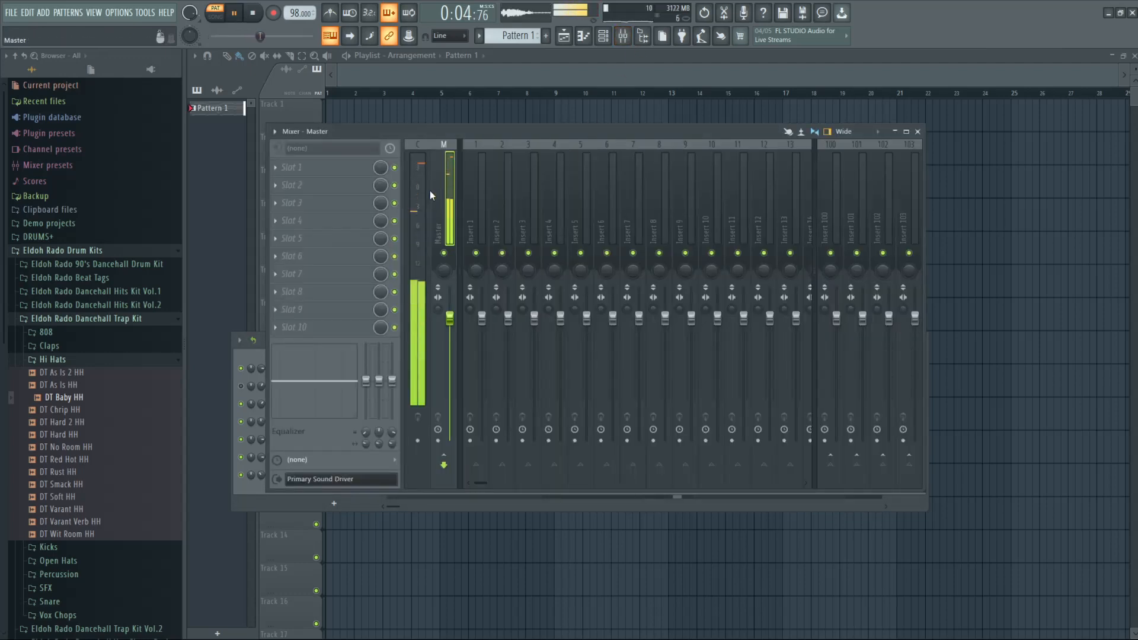
left_click(356, 203)
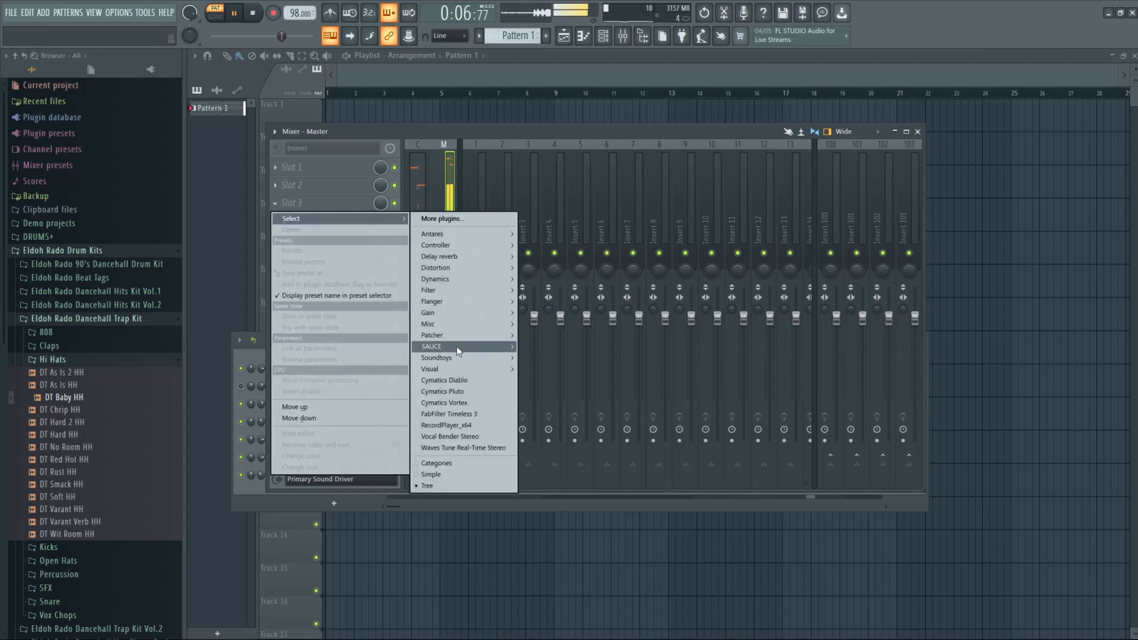
mouse_move(468, 347)
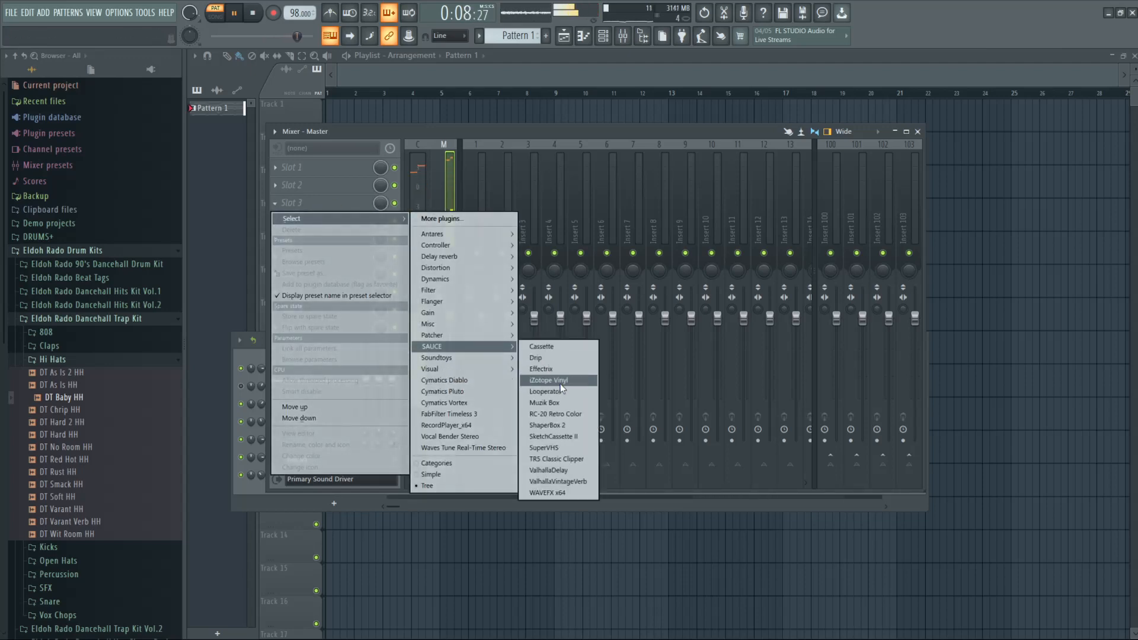
left_click(566, 460)
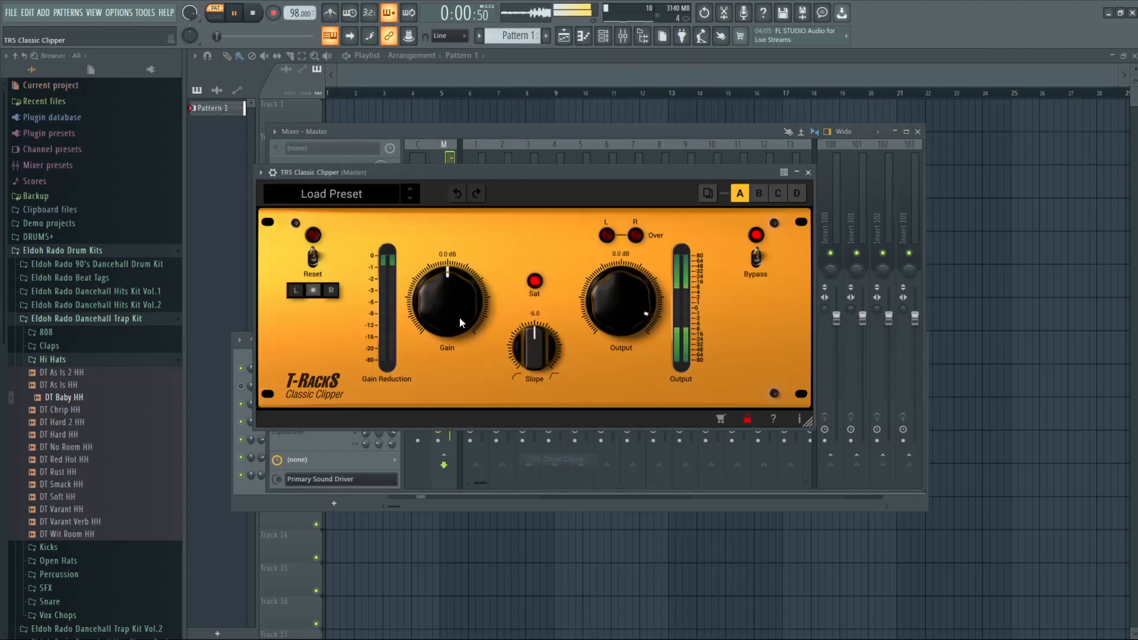
Step: Set the Classic Clipper's Slope to -7.3, then close the plugin and the mixer
mouse_move(546, 348)
left_mouse_down()
mouse_move(536, 358)
mouse_move(543, 343)
left_mouse_up()
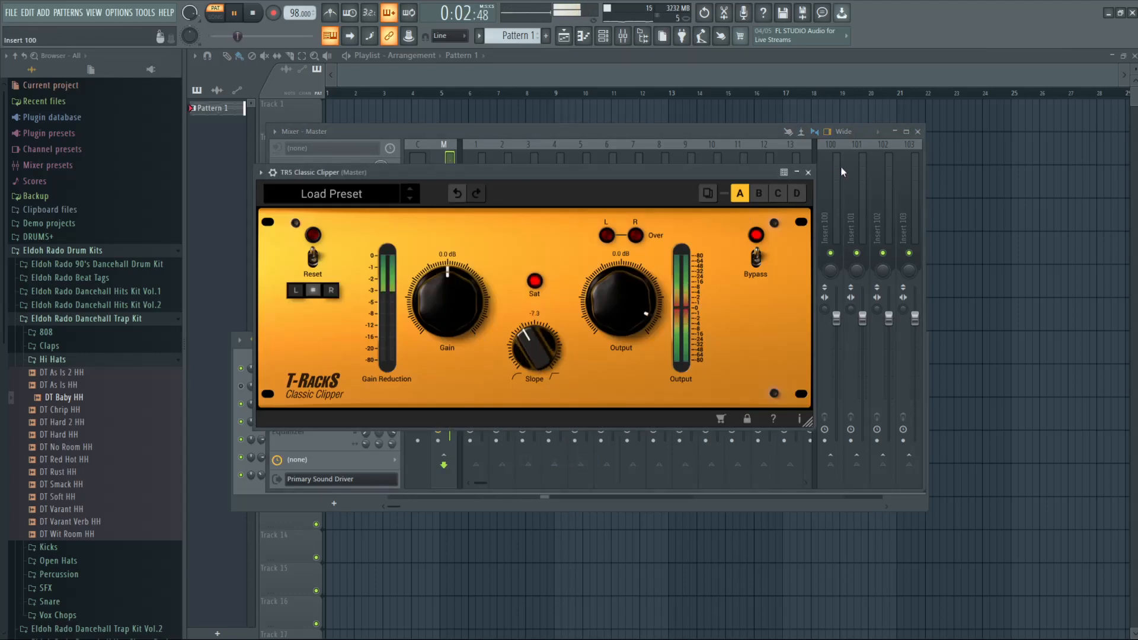
left_click(808, 171)
left_click(918, 132)
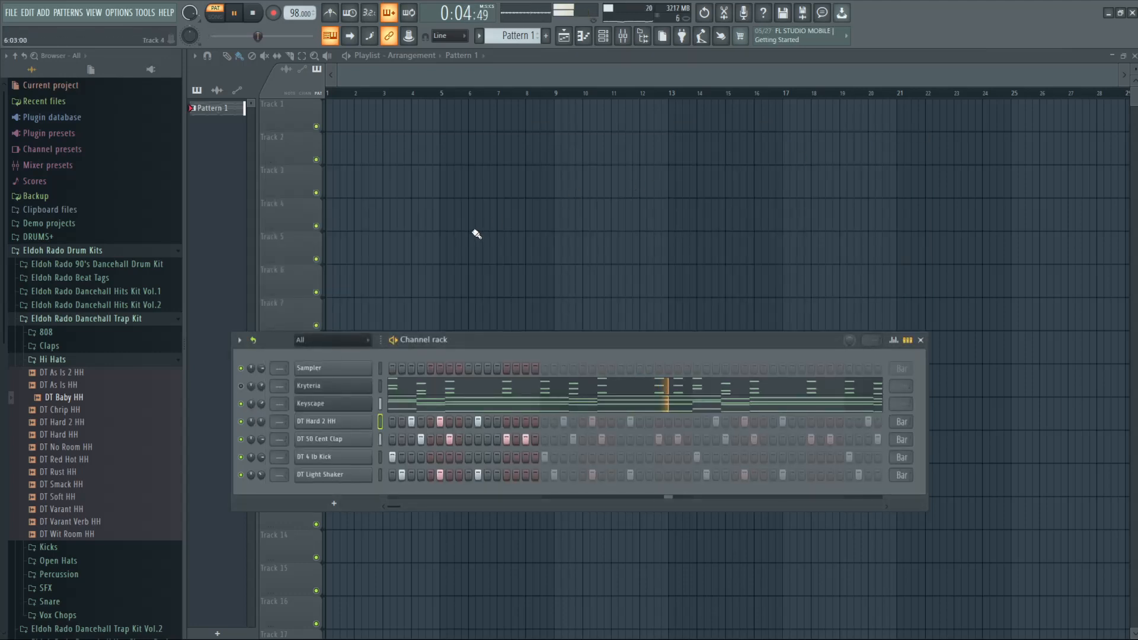
Step: Move the channel rack up, collapse the Dancehall Trap Kit sample folders and lower the DT 50 Cent Clap volume
left_click_drag(492, 336, 508, 163)
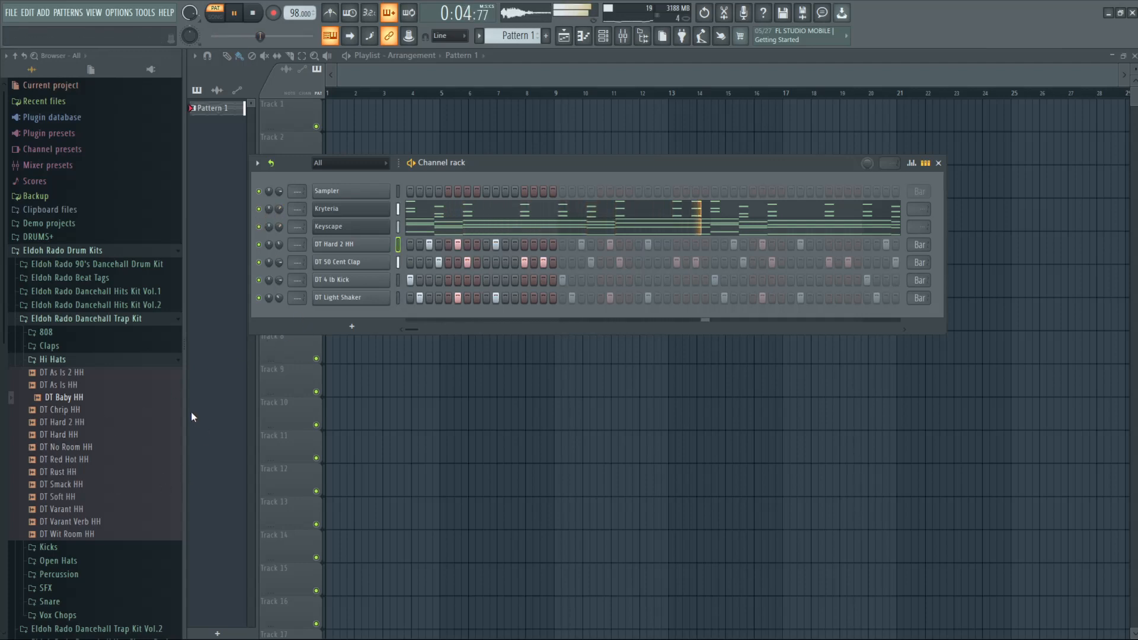
left_click(146, 359)
left_click(147, 320)
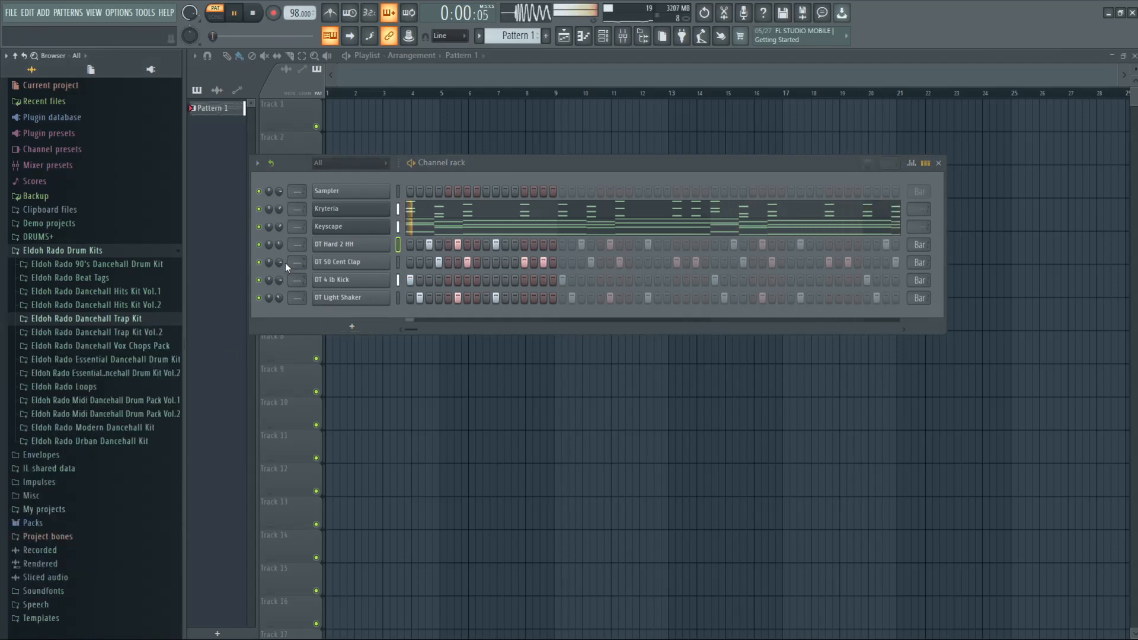
left_click_drag(280, 262, 279, 276)
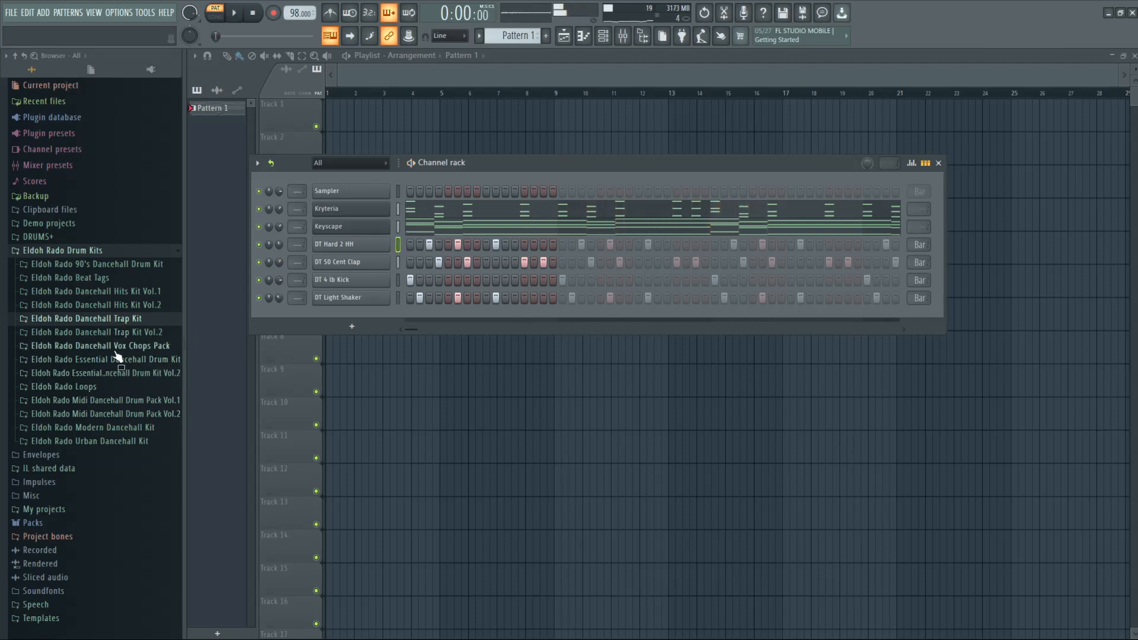
Step: During playback, adjust the DT Hard 2 HH channel's volume and set the MD HH Variant 1 channel's volume to 23%
key("space")
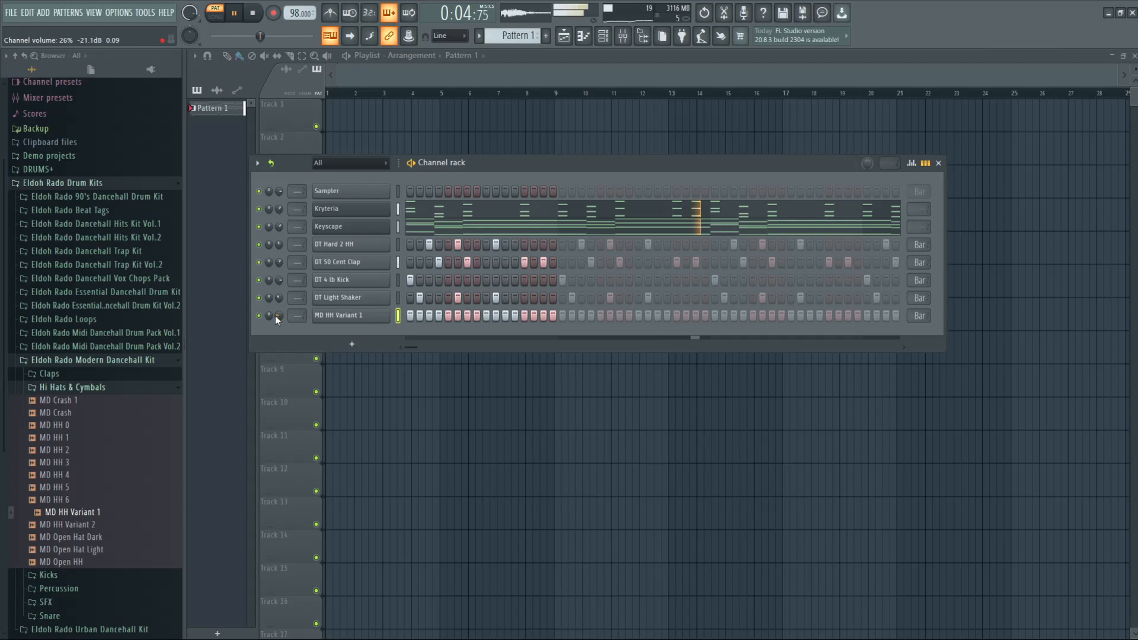
left_click_drag(277, 315, 279, 316)
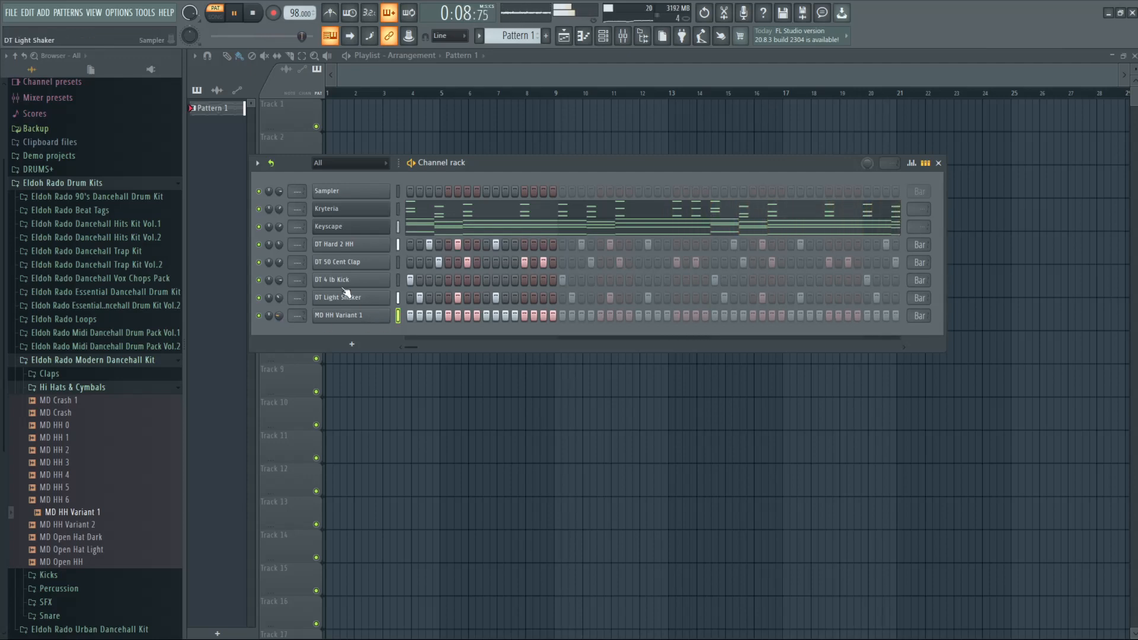
left_click_drag(282, 244, 282, 237)
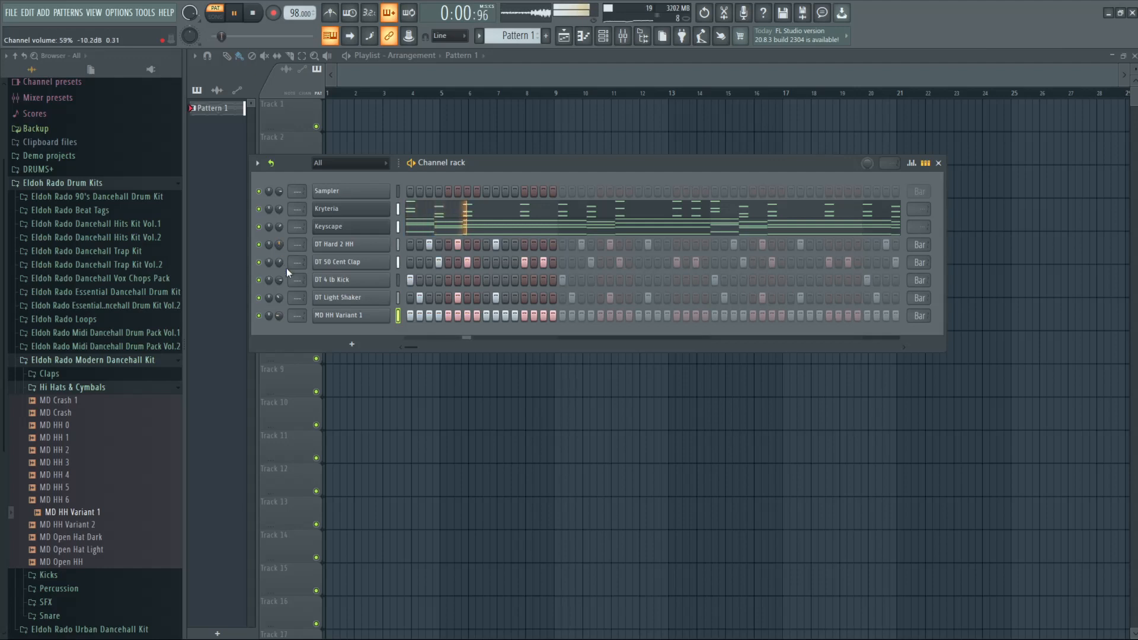
left_click_drag(278, 317, 278, 332)
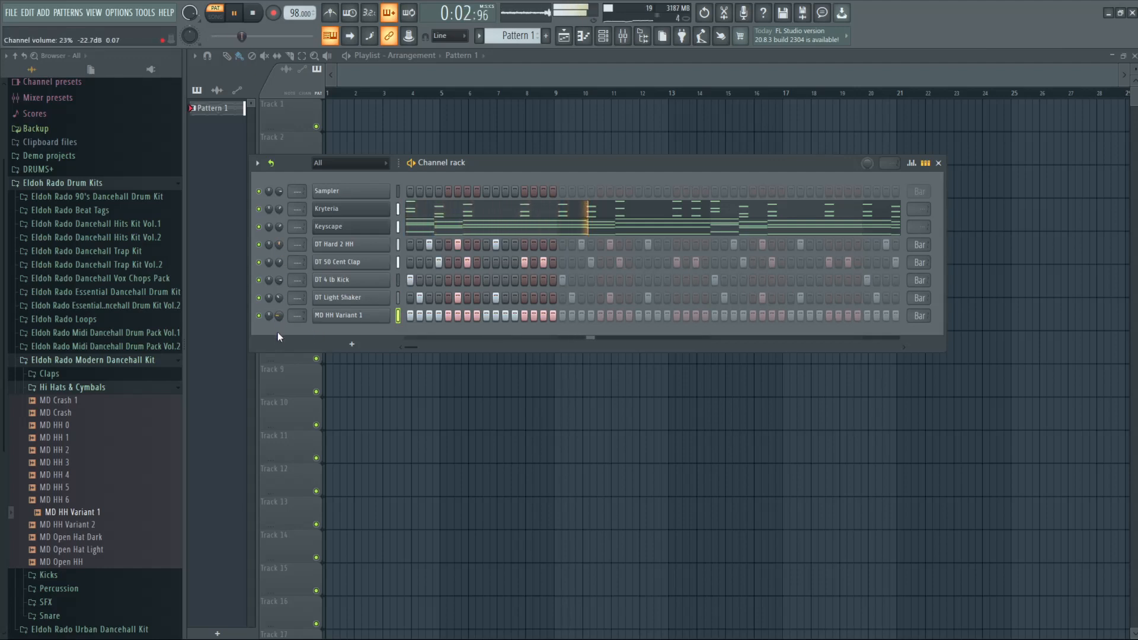
Step: Audition MD HH Variant 2 and the three open hat samples, then add MD Open HH as a new channel
left_click(71, 525)
left_click(89, 538)
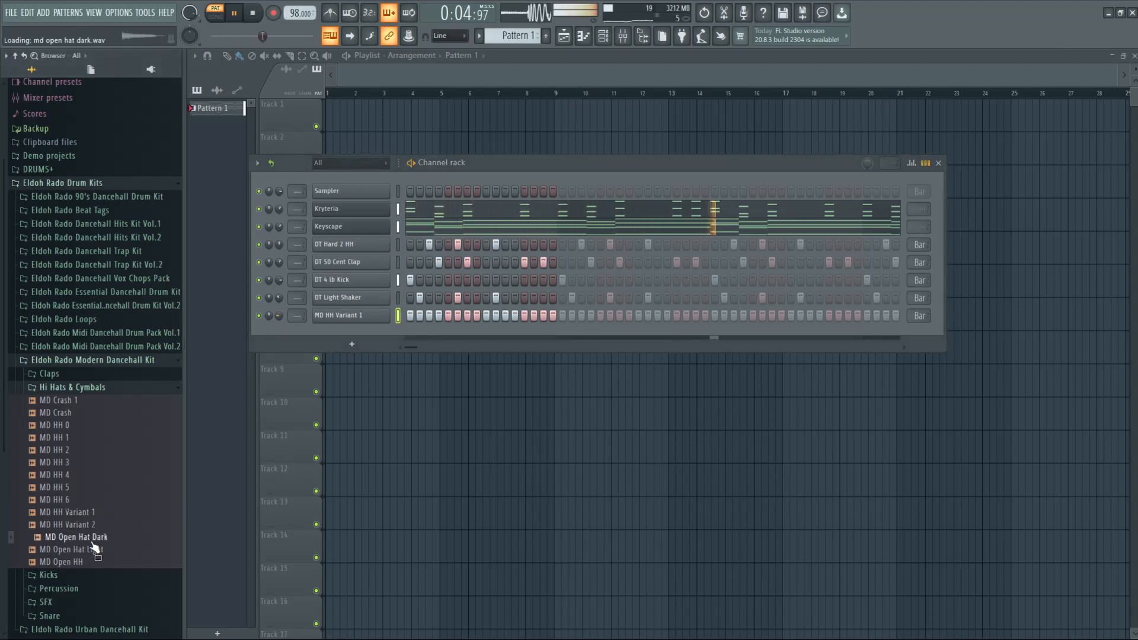
left_click(89, 550)
left_click(71, 563)
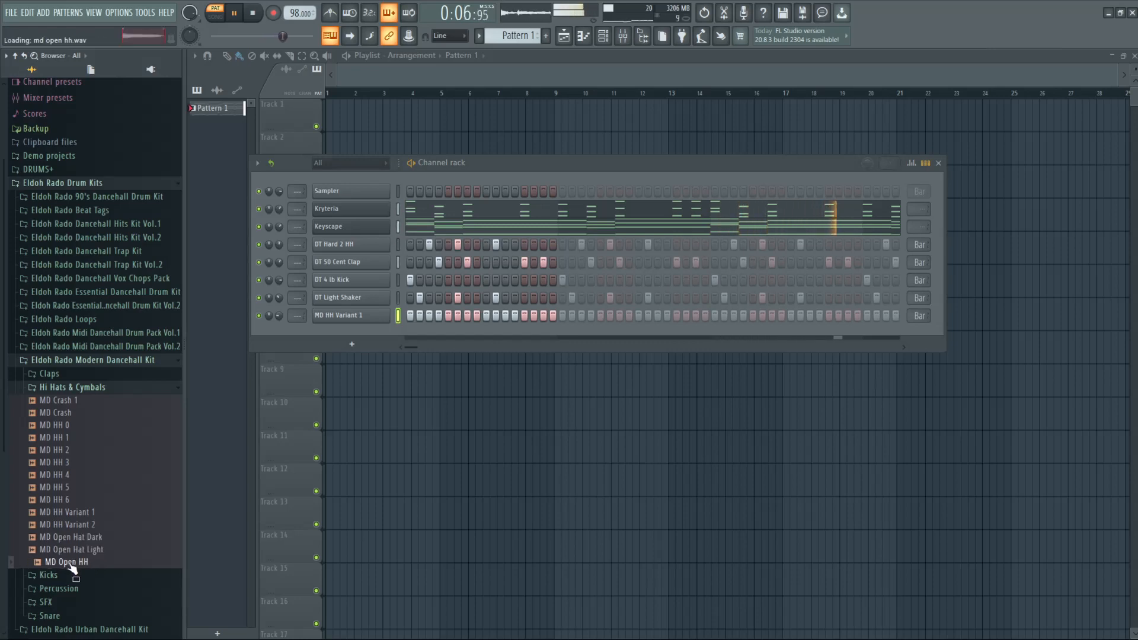
left_click_drag(71, 566, 350, 335)
Step: Place a hit on step 15 of the MD Open HH channel and audition it in the loop
key("space")
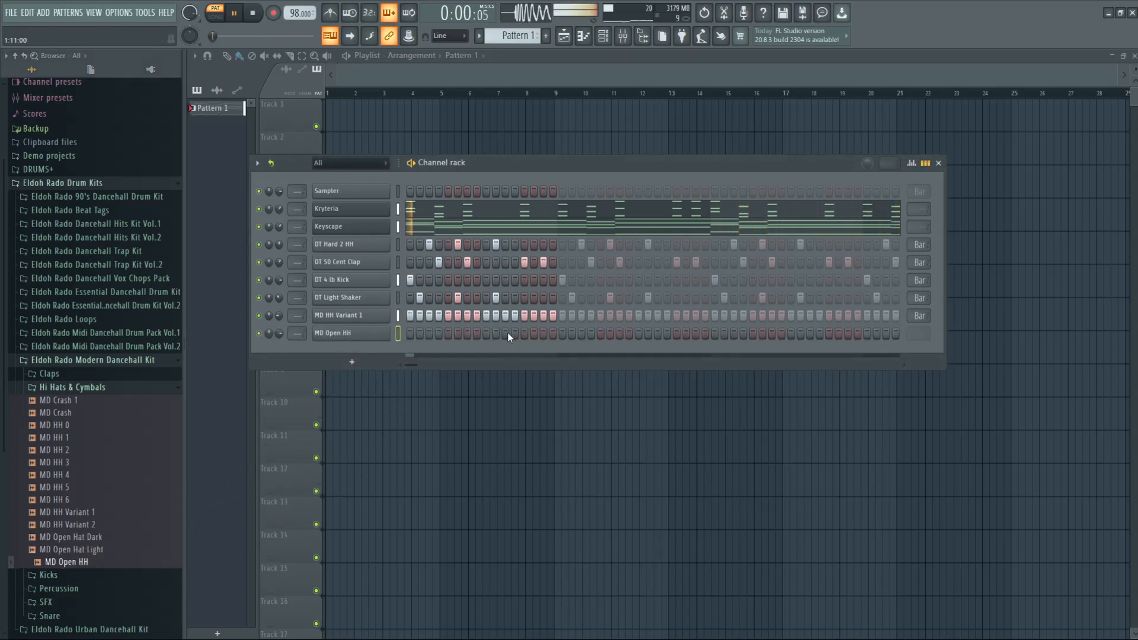
left_click(543, 334)
key("space")
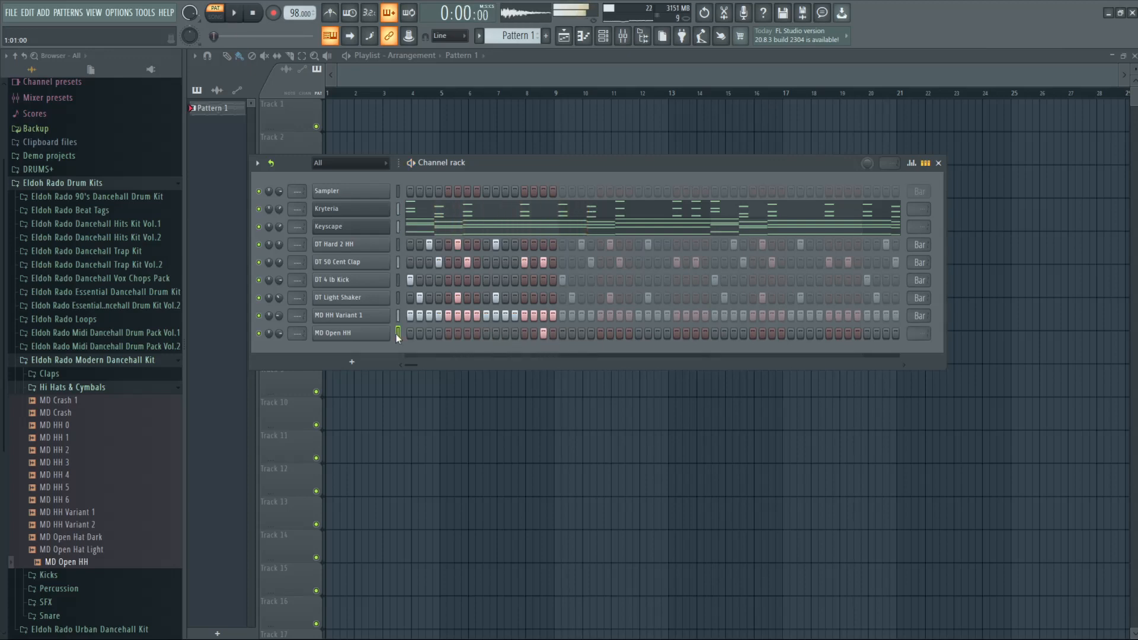
left_click(336, 334)
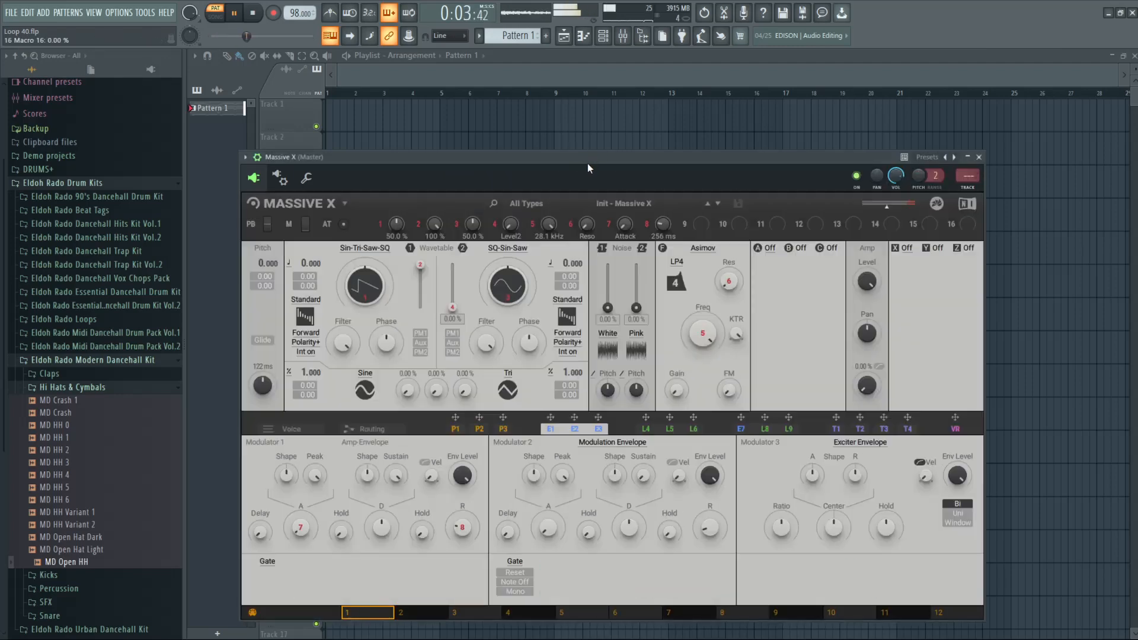
Step: Load the Synth Lead preset Advancer in Massive X and close the plugin window
left_click_drag(592, 163, 593, 115)
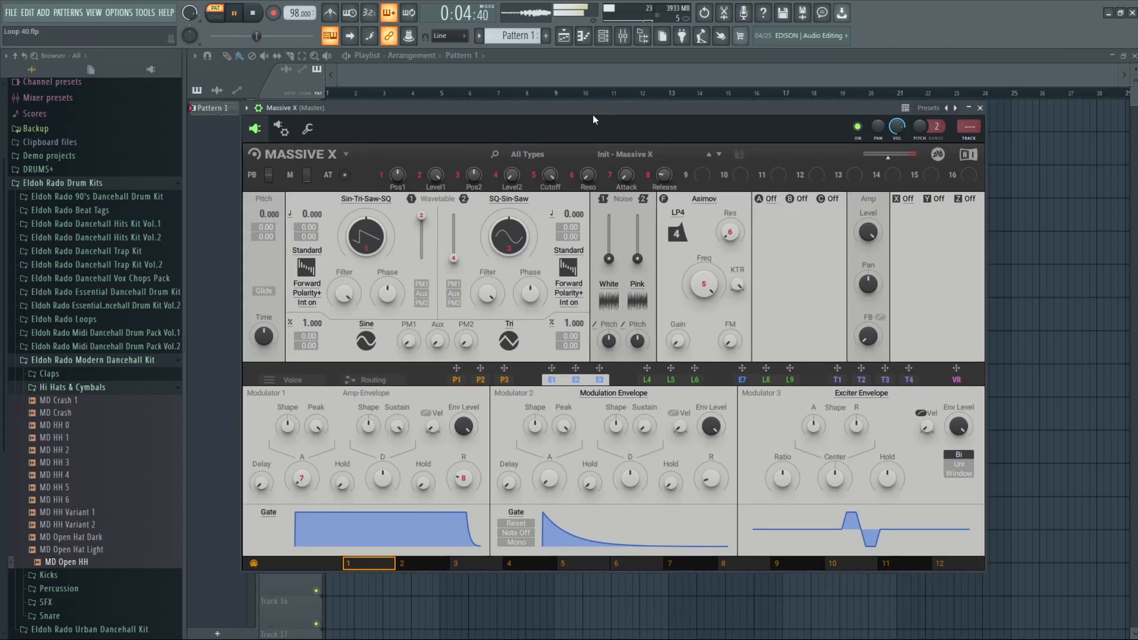
left_click(259, 106)
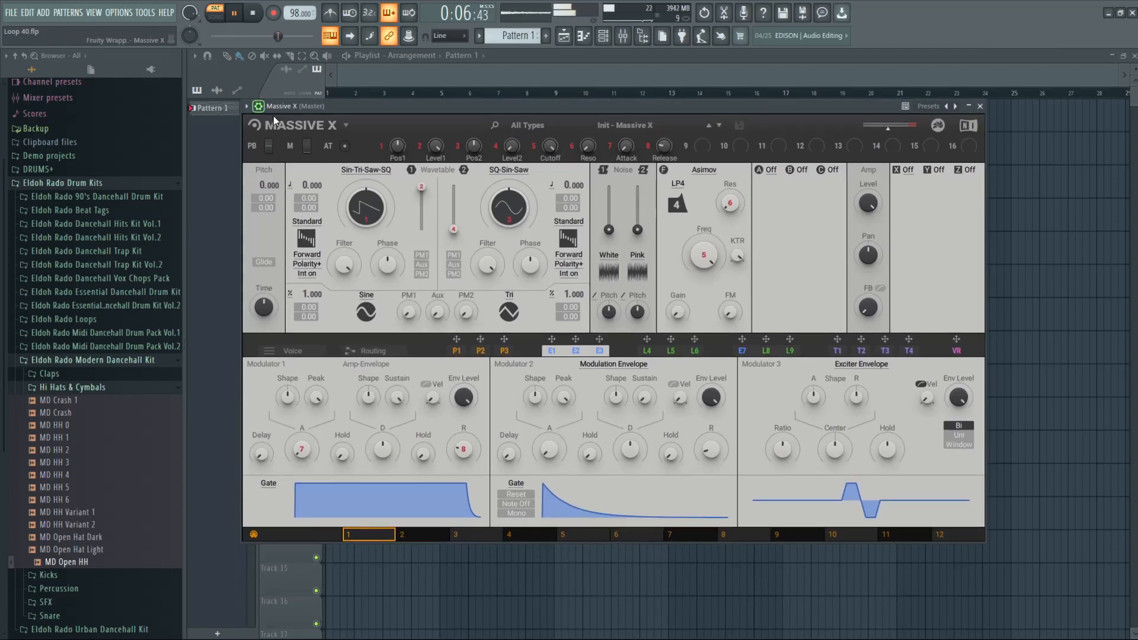
left_click(537, 128)
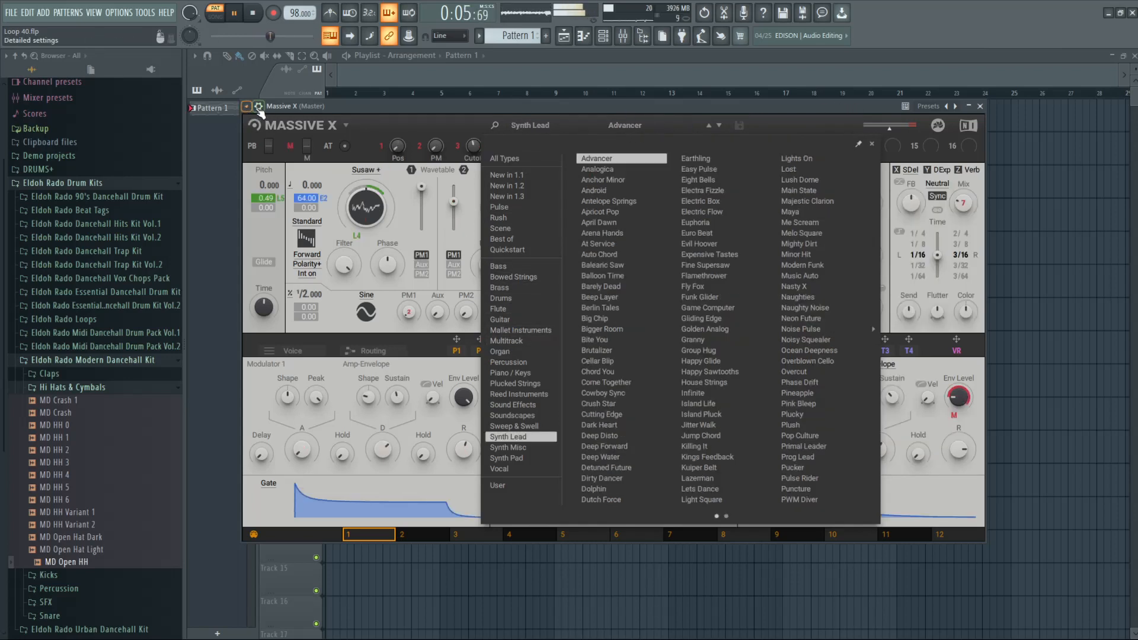
left_click(259, 107)
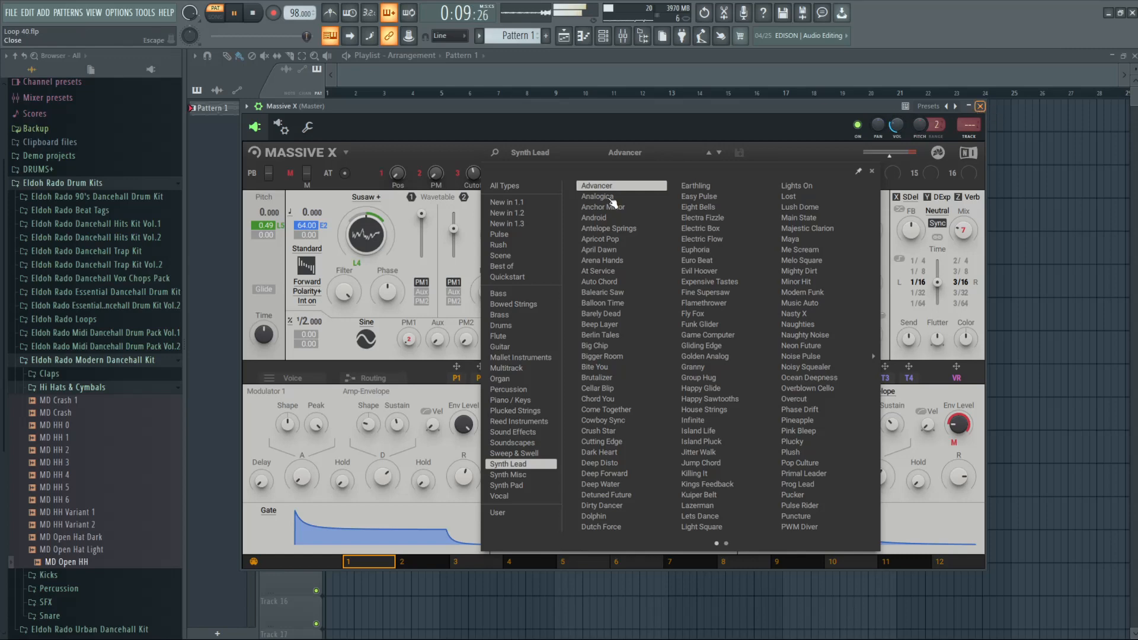
left_click(980, 107)
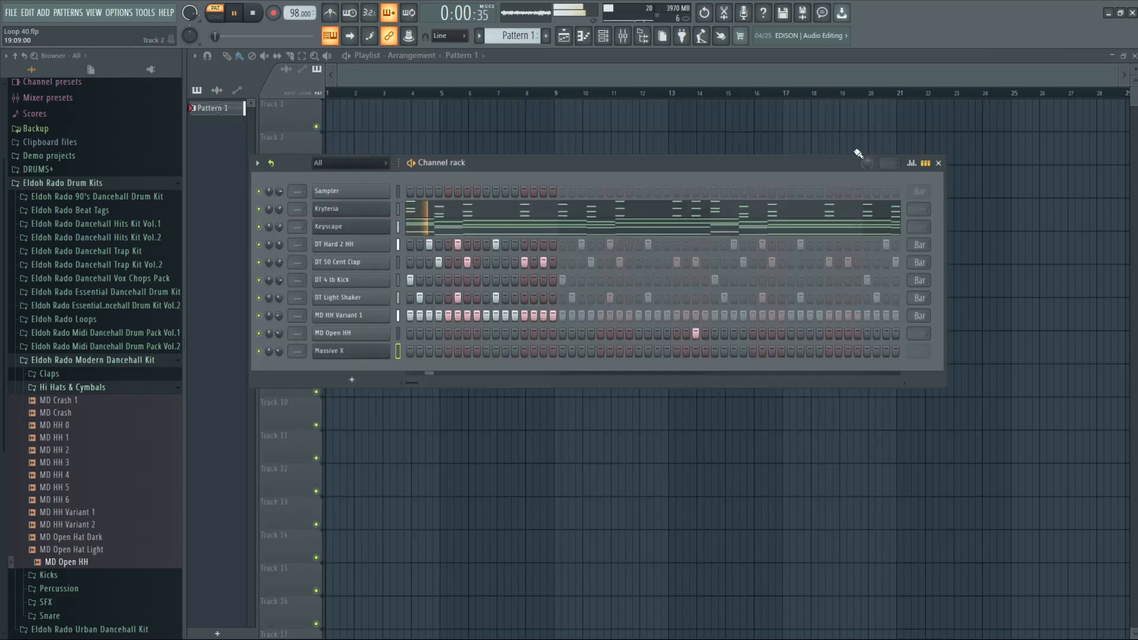
Step: Solo the Keyscape channel, then copy its notes and paste them into the Massive X channel
right_click(259, 227)
left_click(291, 236)
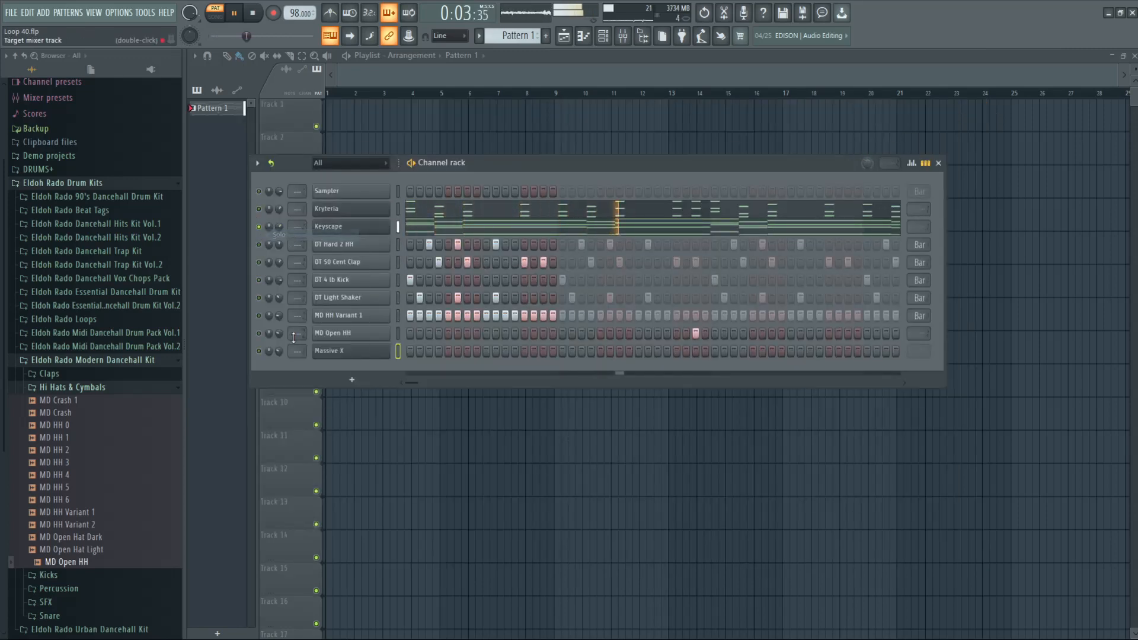
right_click(383, 227)
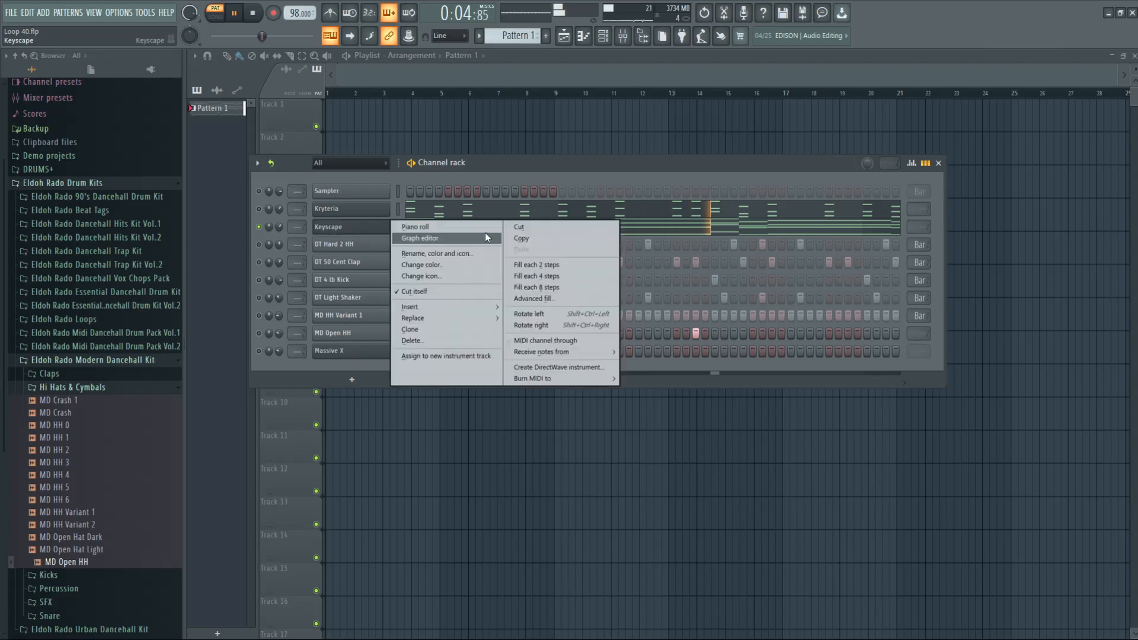
left_click(518, 241)
right_click(368, 351)
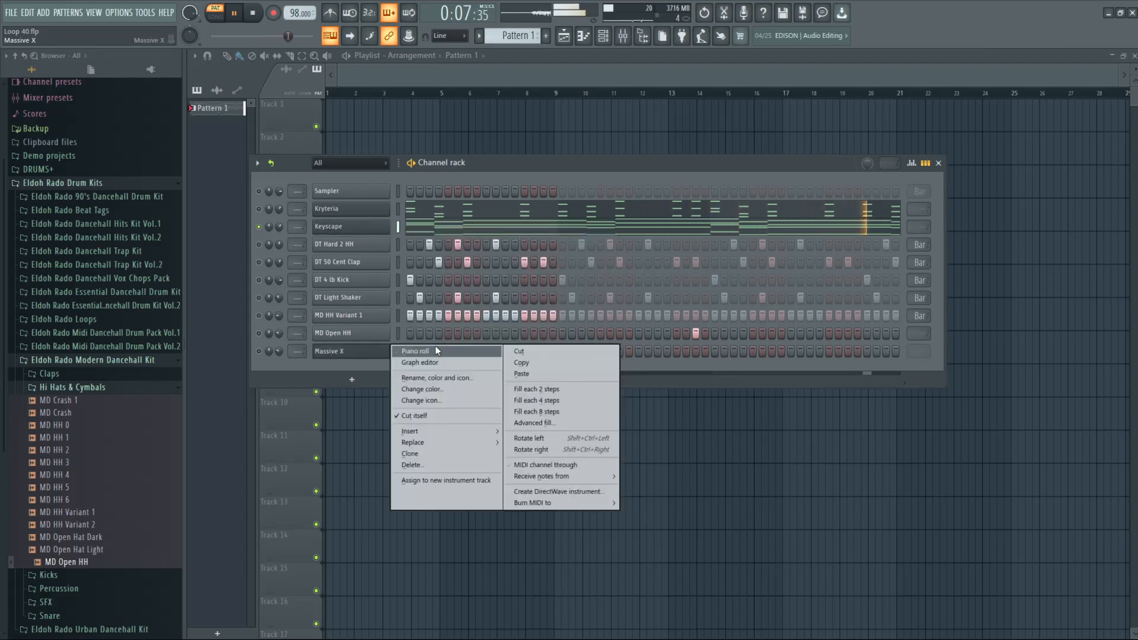
left_click(523, 376)
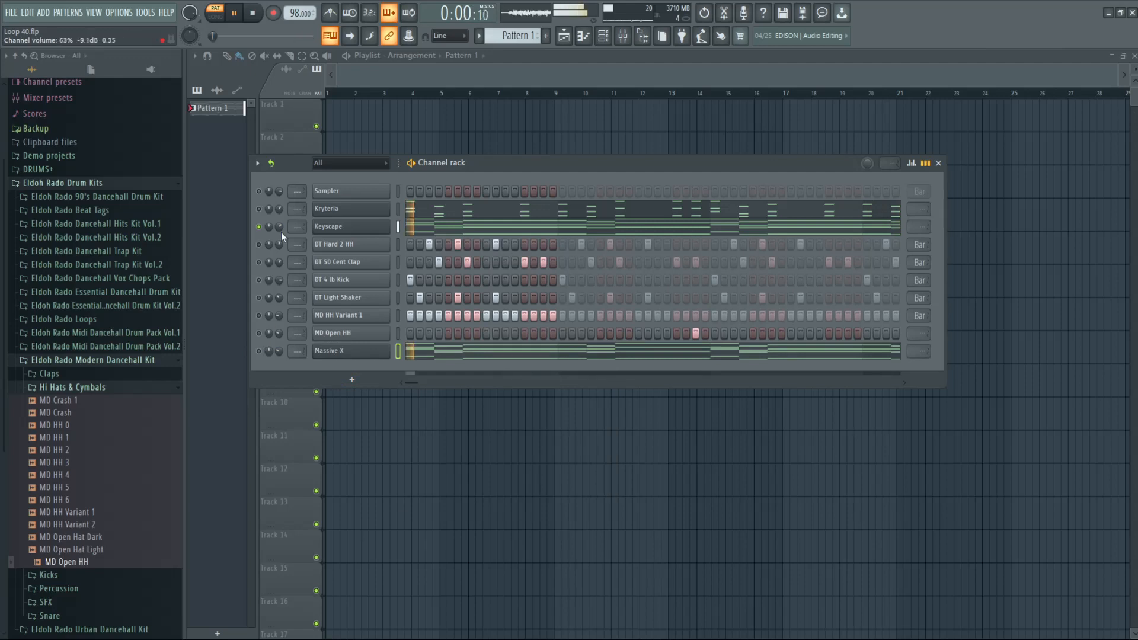
Step: Lock the Keyscape channel's active/mute state and set the Massive X channel's volume to 21%
right_click(260, 227)
left_click(266, 242)
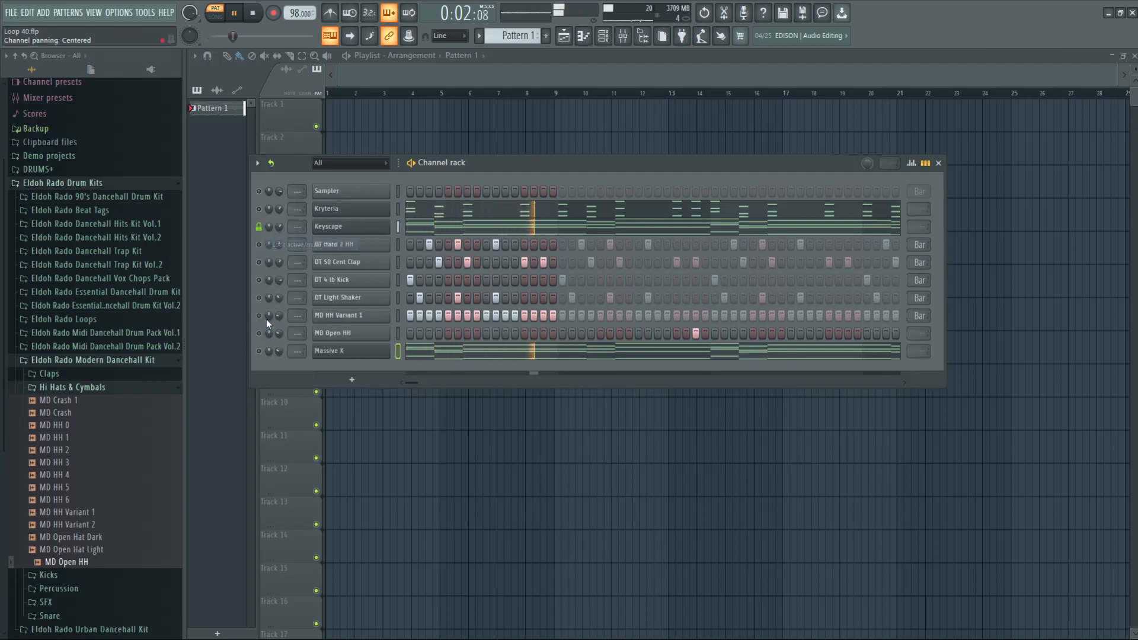
key("space")
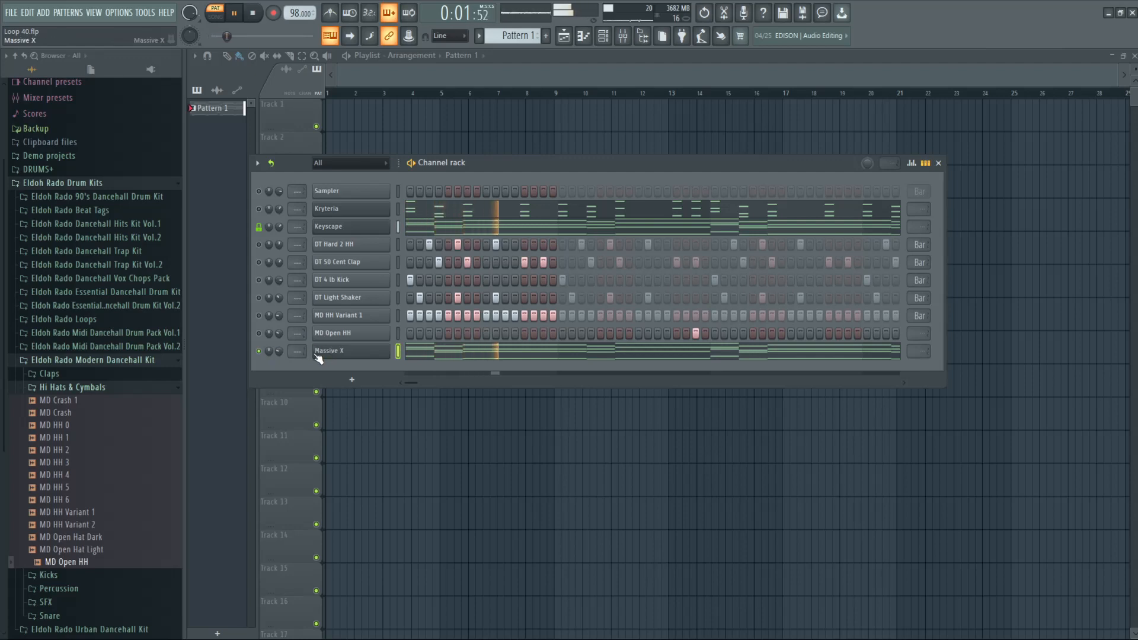
left_click_drag(281, 353, 281, 360)
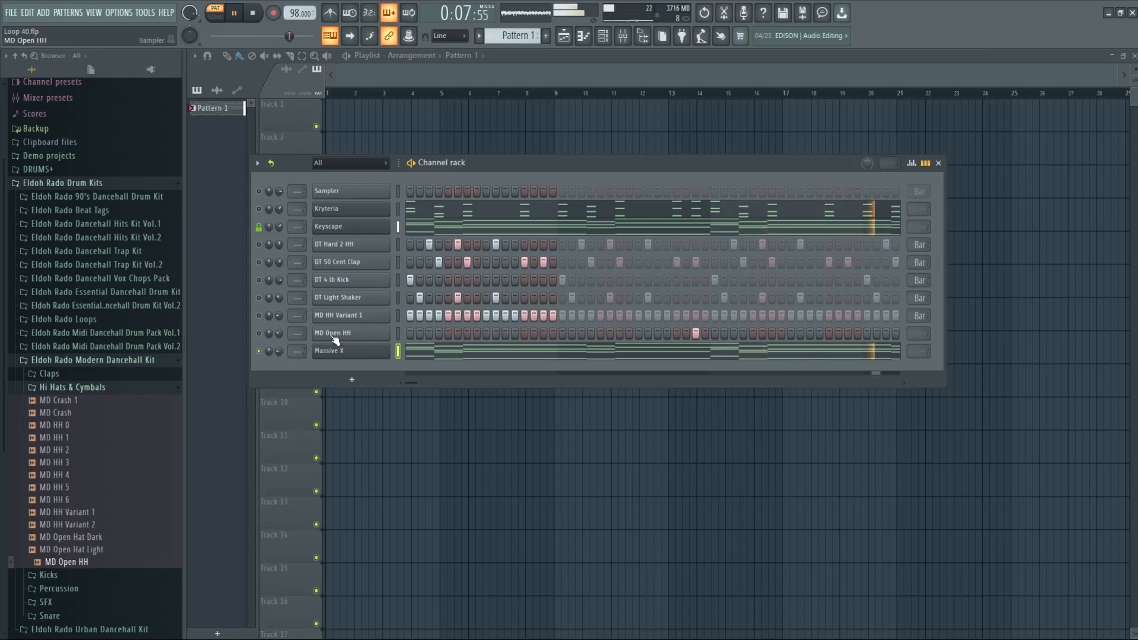
Step: Audition DT Hard 2 HH and DT 50 Cent Clap with the chords, then unsolo to play all channels
left_click(259, 246)
left_click(259, 264)
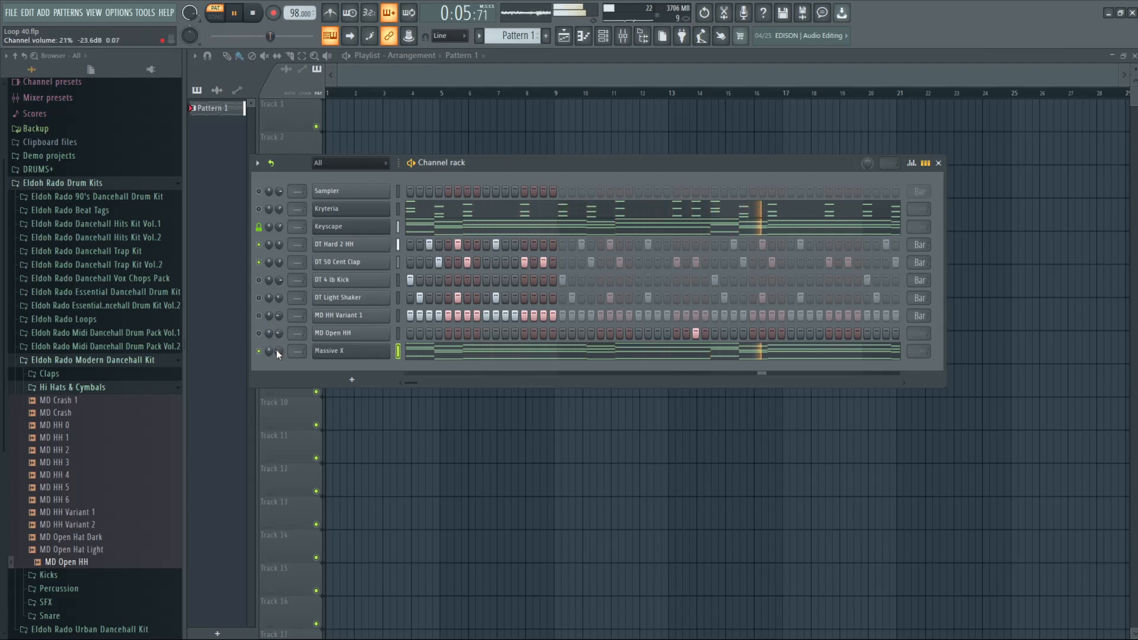
right_click(259, 263)
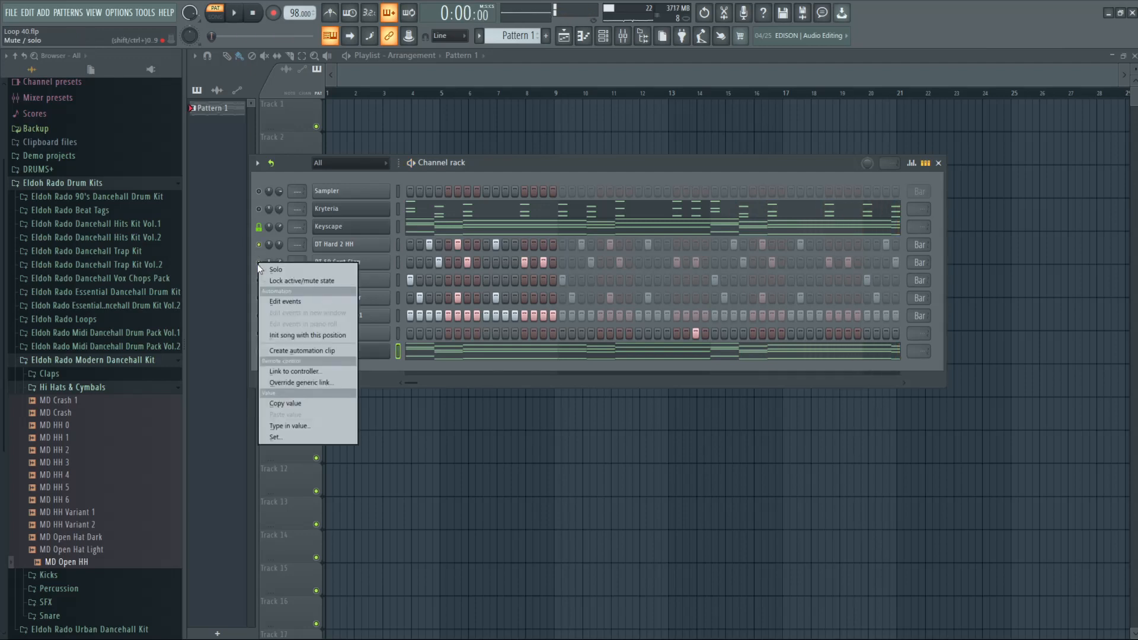
left_click(259, 261)
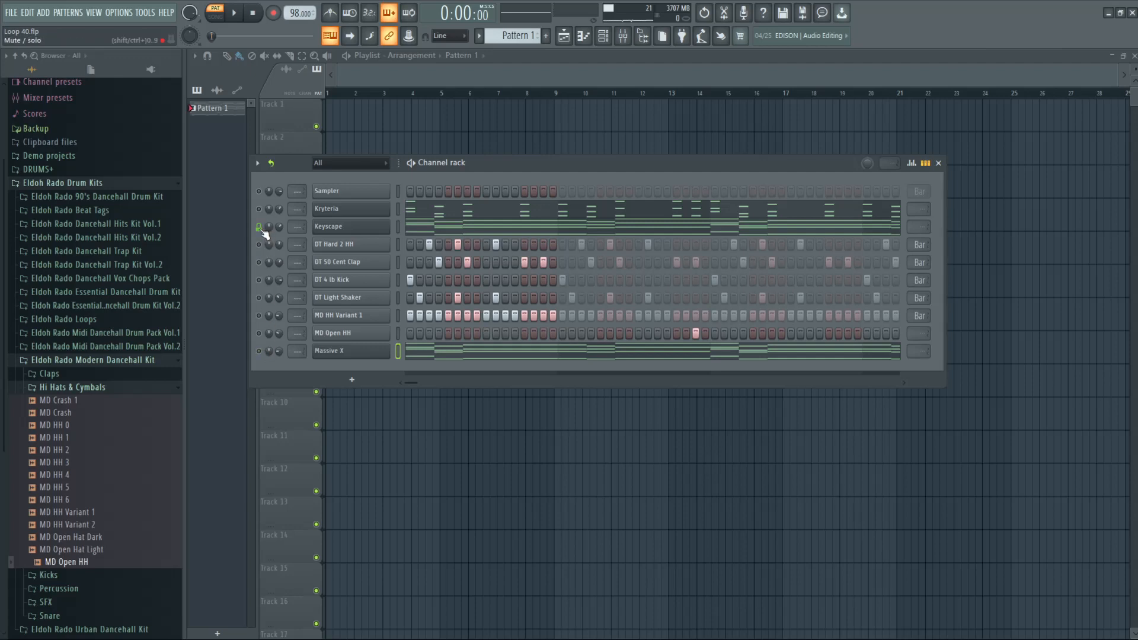
right_click(259, 245)
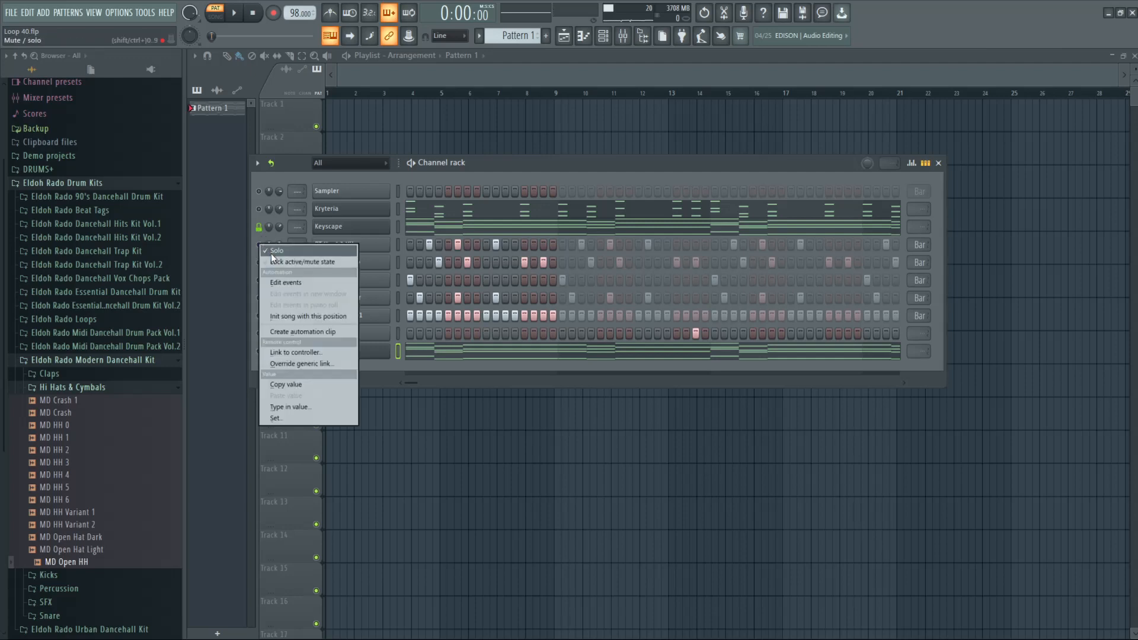
left_click(273, 257)
key("space")
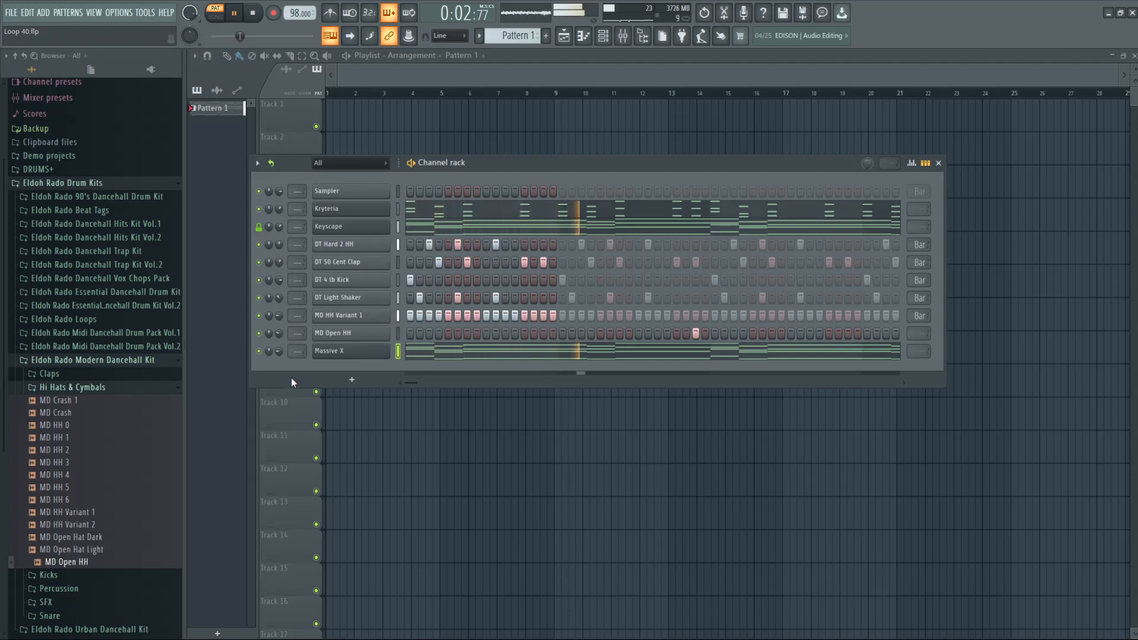
Step: Clone the Massive X channel, load the Aldente Hollywood preset in the clone and close its window
right_click(380, 353)
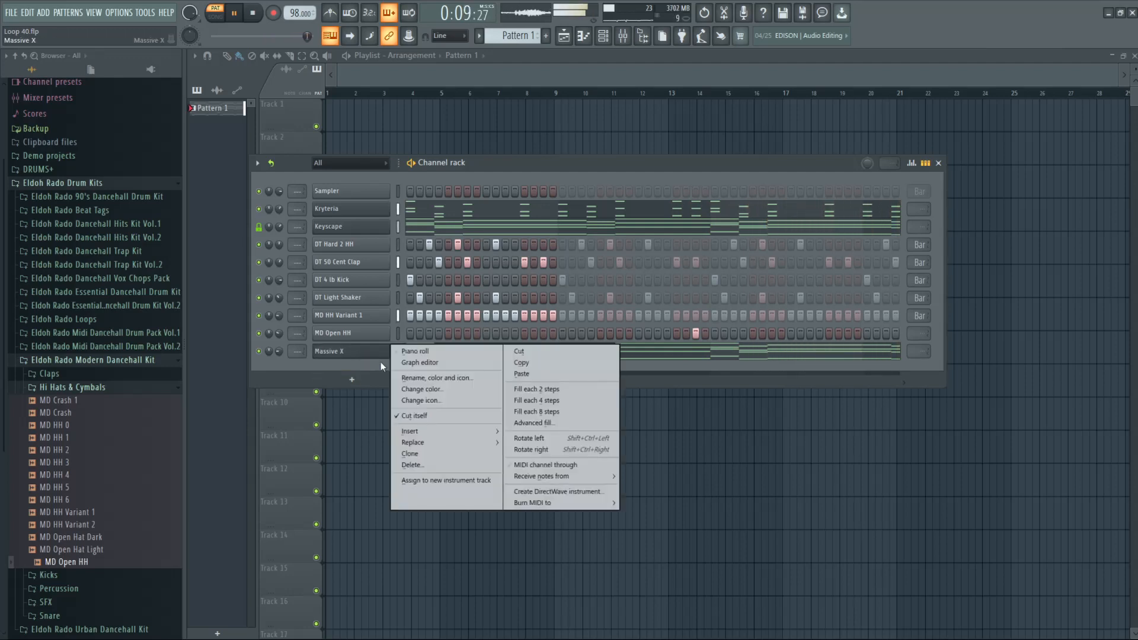
left_click(419, 455)
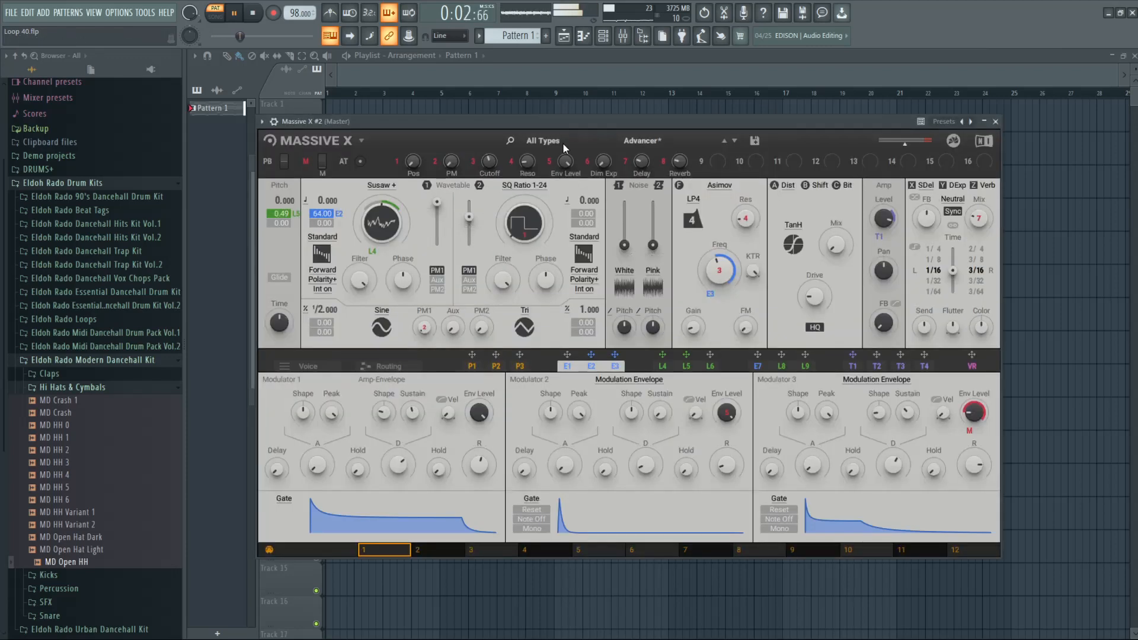
left_click_drag(660, 120, 658, 143)
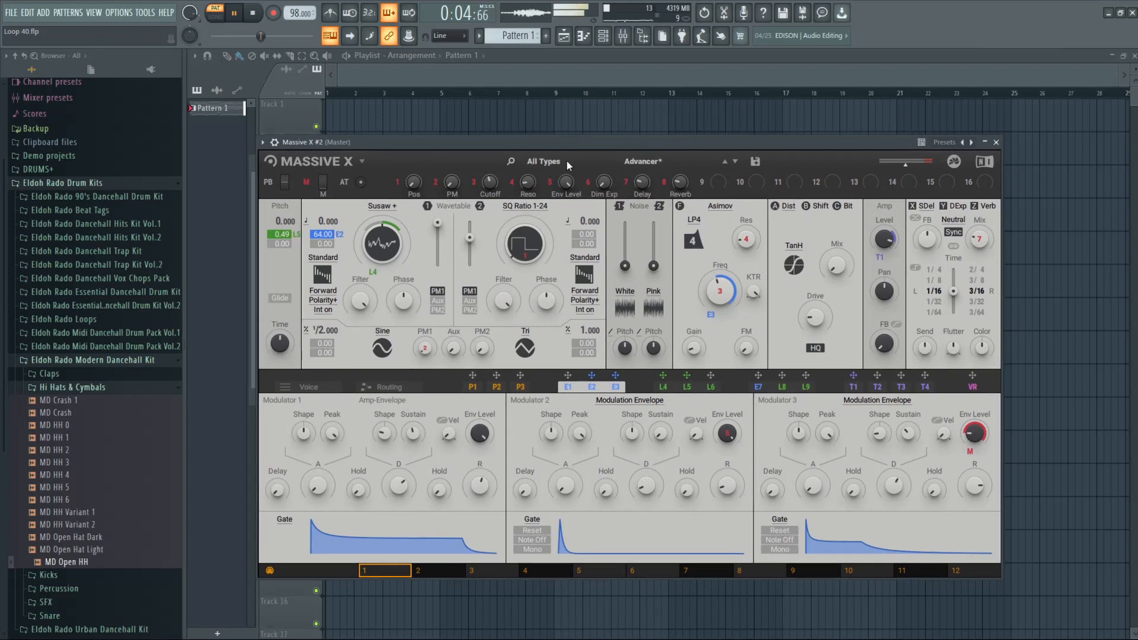
left_click(649, 162)
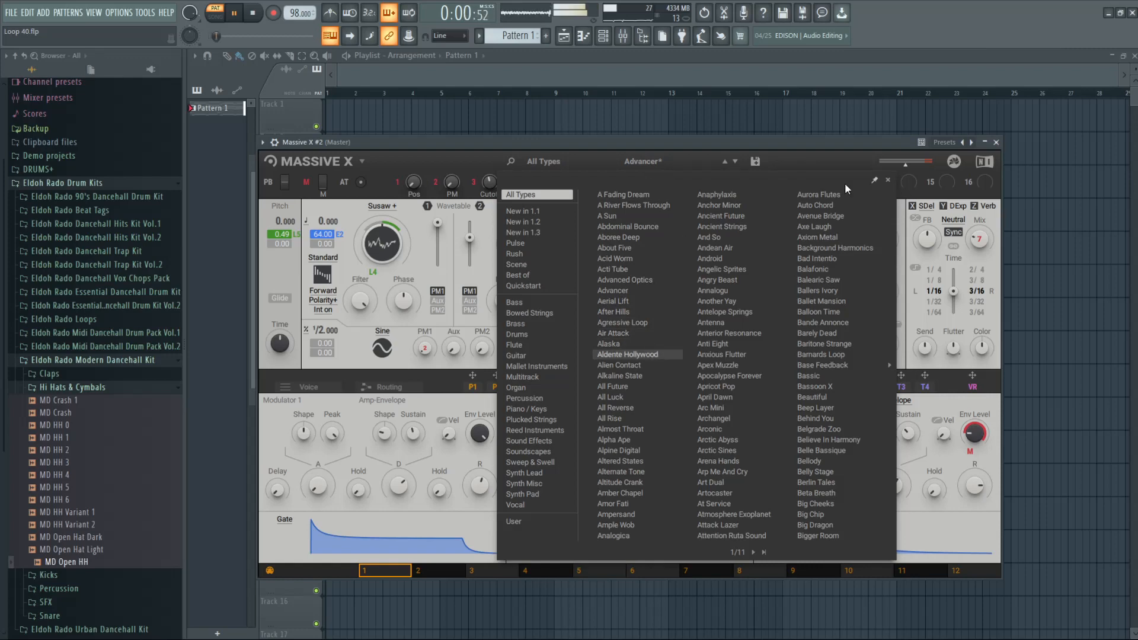
left_click(996, 143)
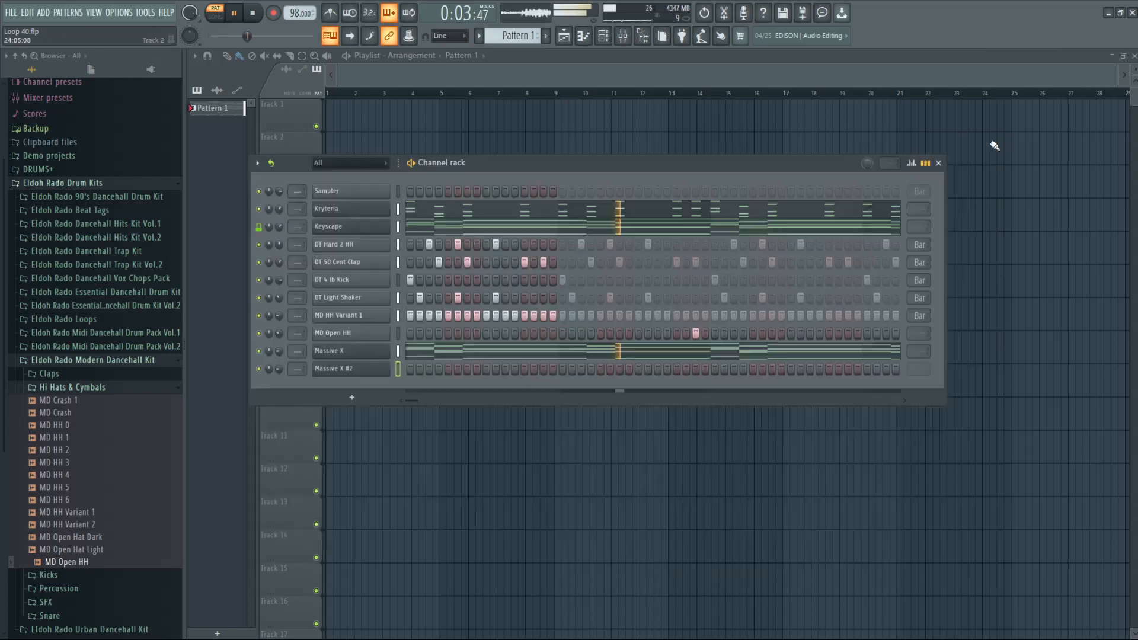
Step: Copy the Kryteria channel's notes and paste them into the Massive X #2 channel
right_click(363, 209)
left_click(522, 221)
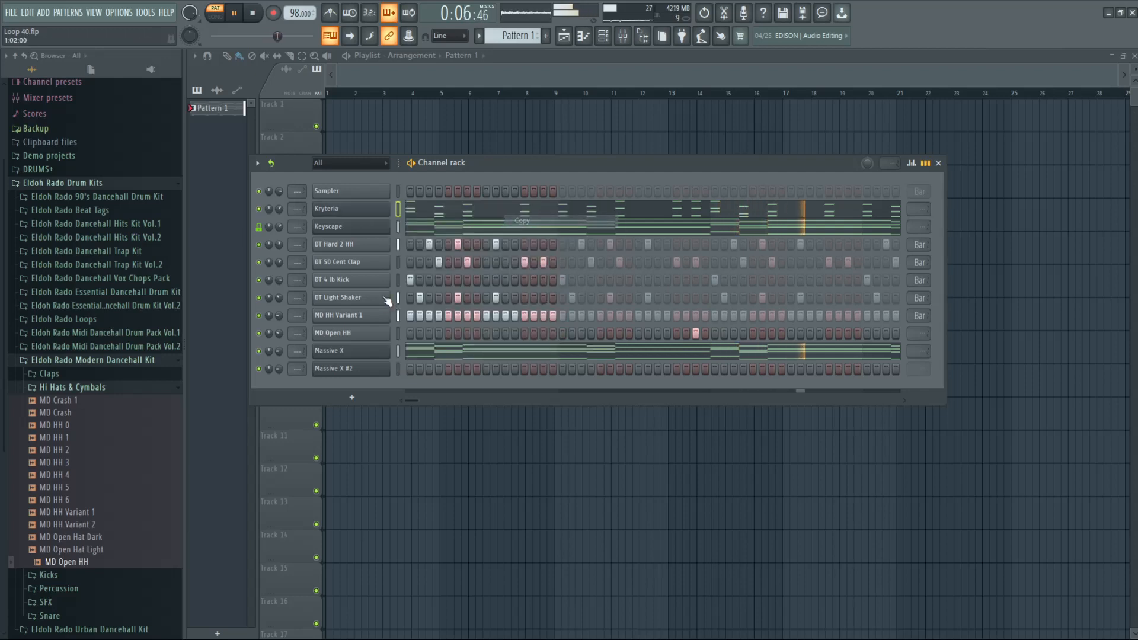
right_click(368, 372)
left_click(552, 392)
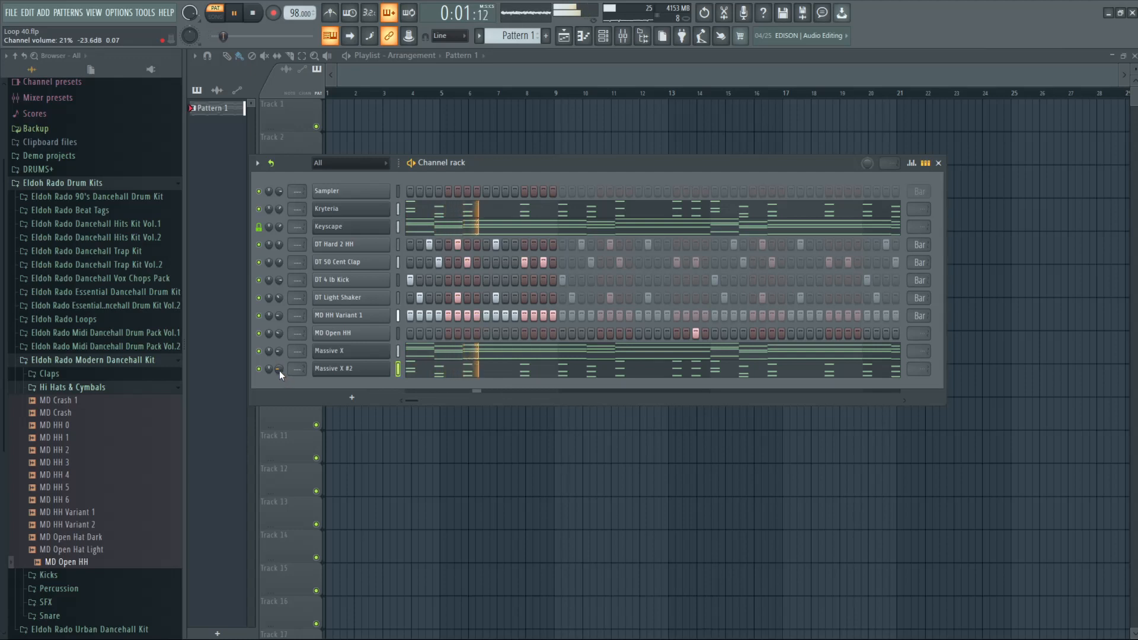
Step: Set the Massive X #2 channel's volume to 46% and solo the channel
left_click_drag(279, 370, 279, 360)
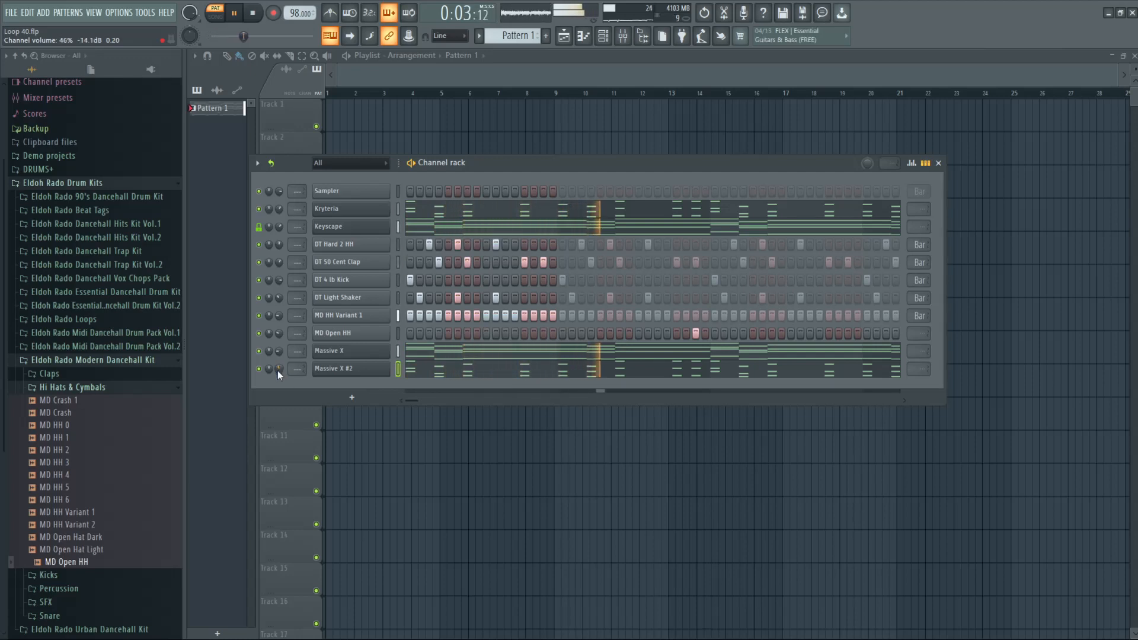
right_click(259, 371)
left_click(299, 375)
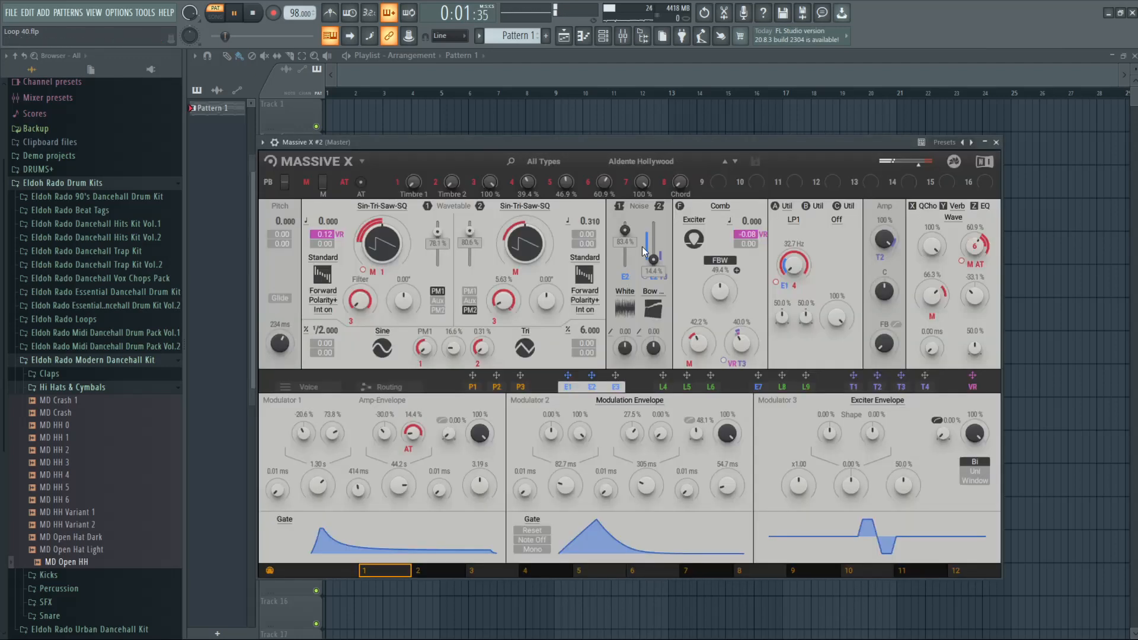
Step: Load the Islands preset from Massive X #2's Mallet Instruments category, close the plugin window and unmute Keyscape alongside it
left_click(734, 162)
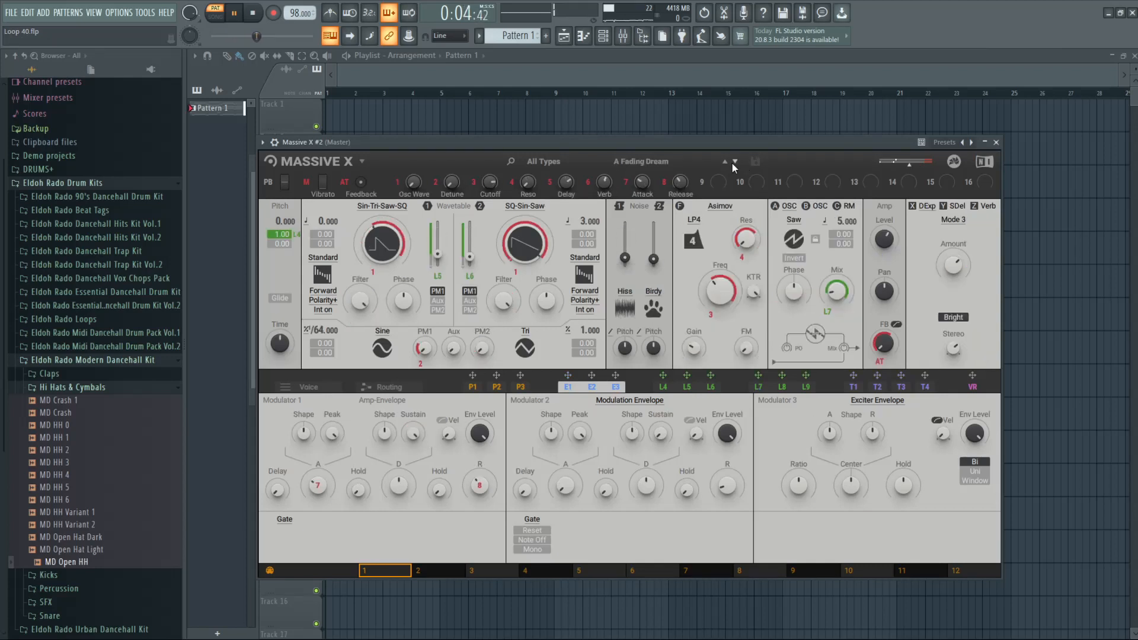
left_click(734, 163)
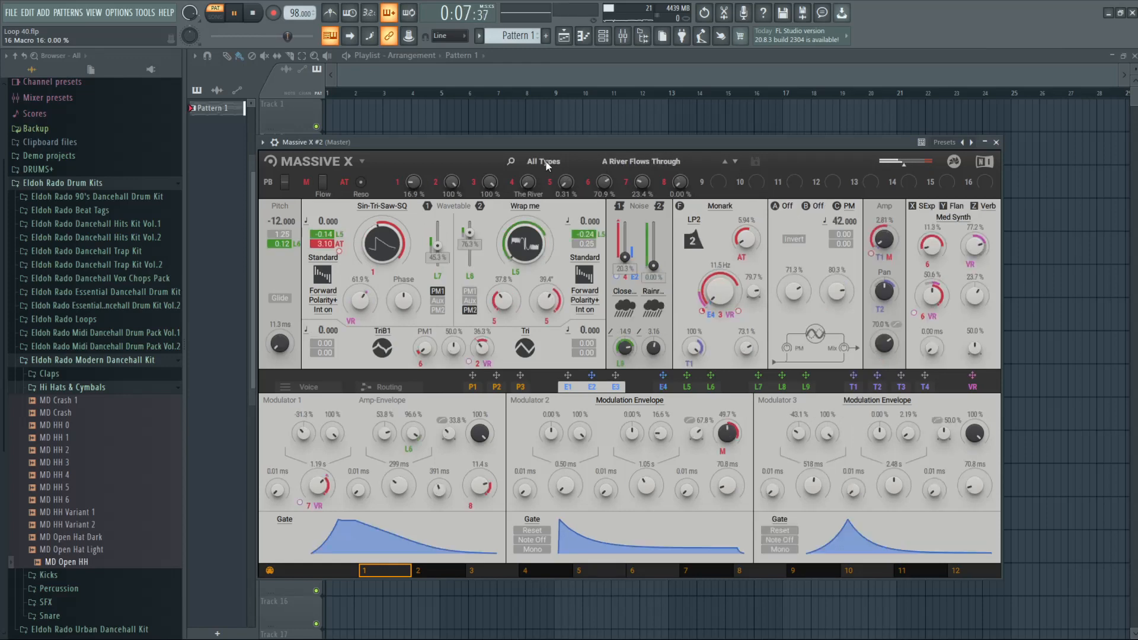
left_click(546, 164)
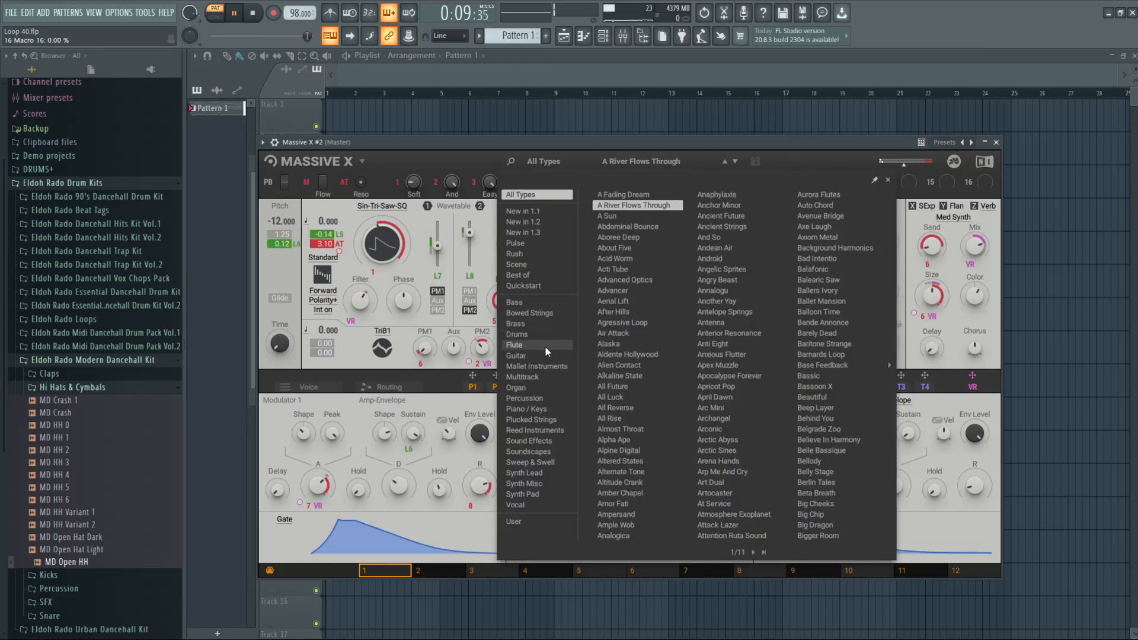
left_click(546, 365)
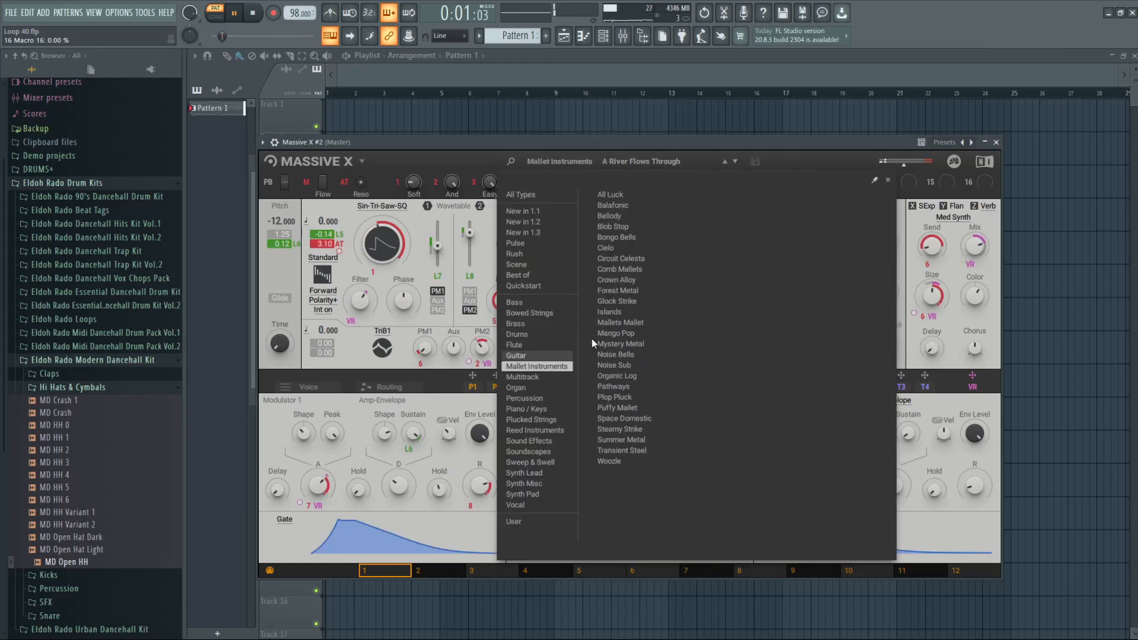
left_click(615, 315)
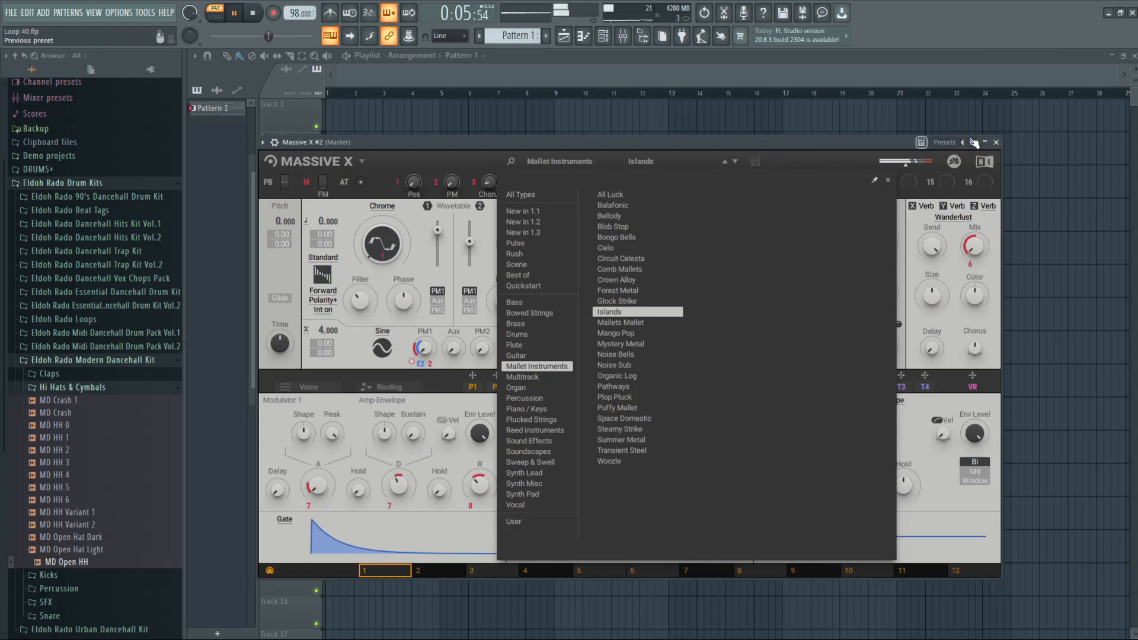
left_click(997, 144)
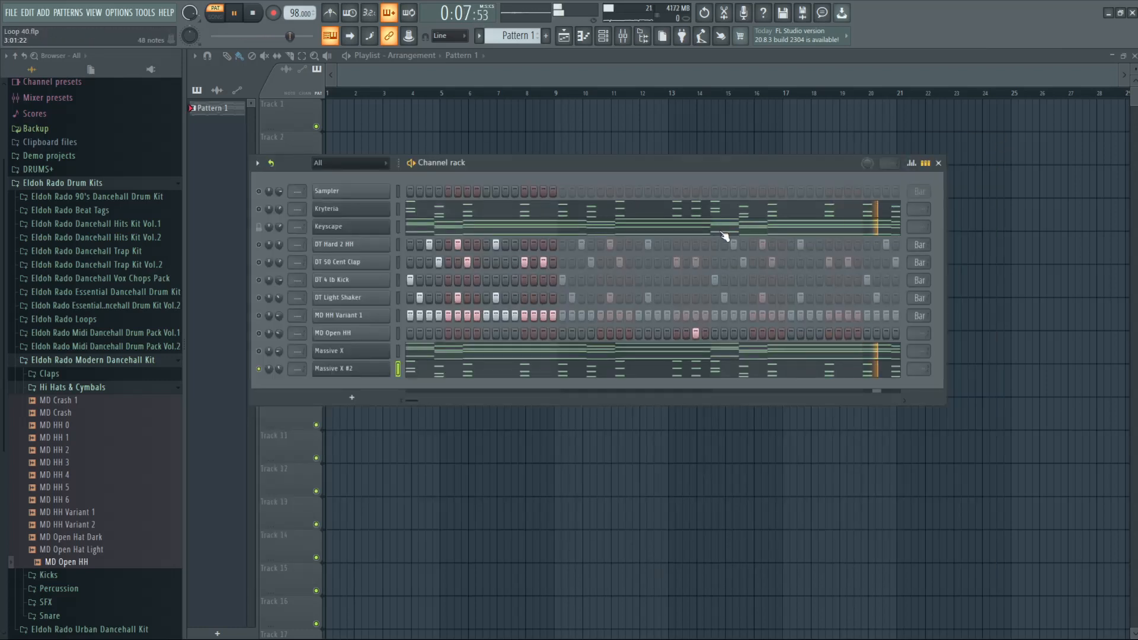
right_click(259, 369)
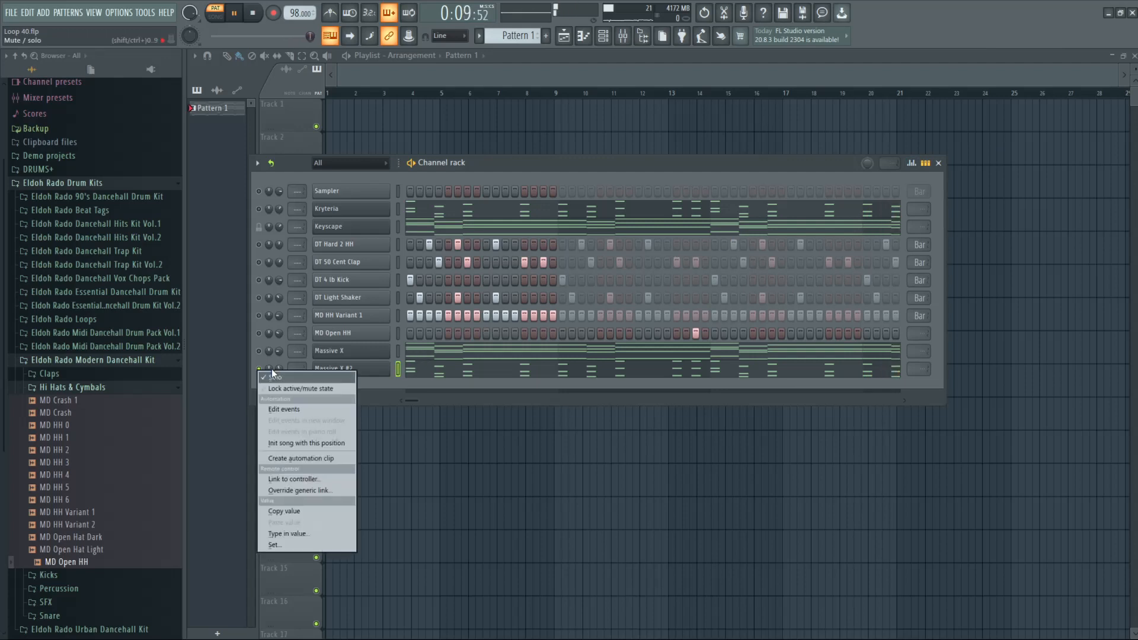
left_click(261, 225)
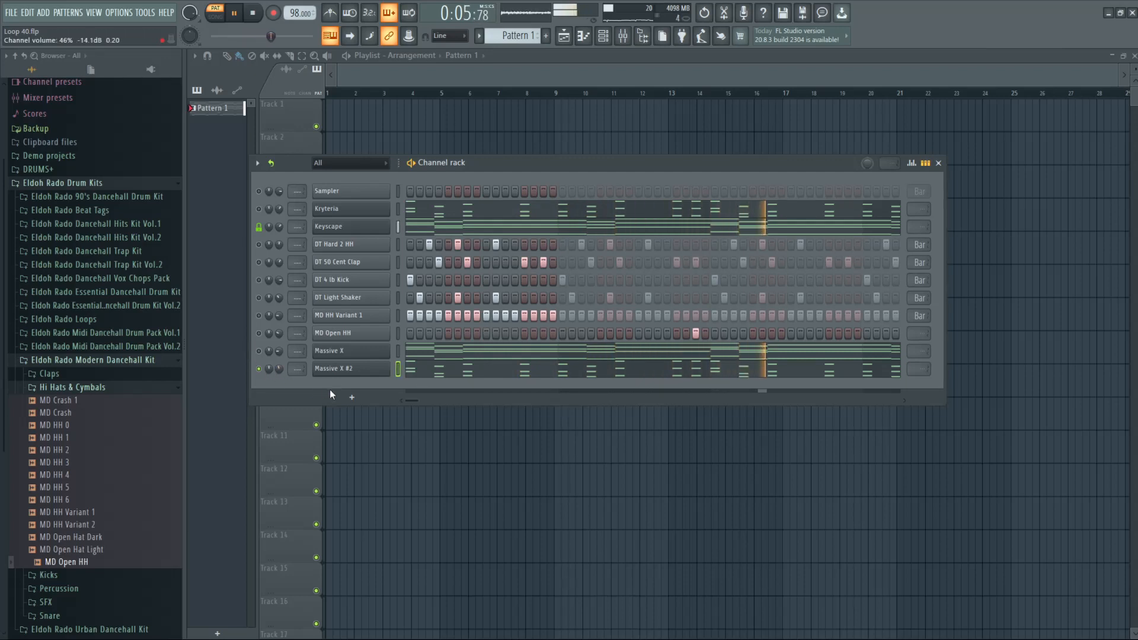
Step: Add a Bass Engine 2.1 channel, load its SUB Sound Kings patch and close the plugin window
left_click(351, 397)
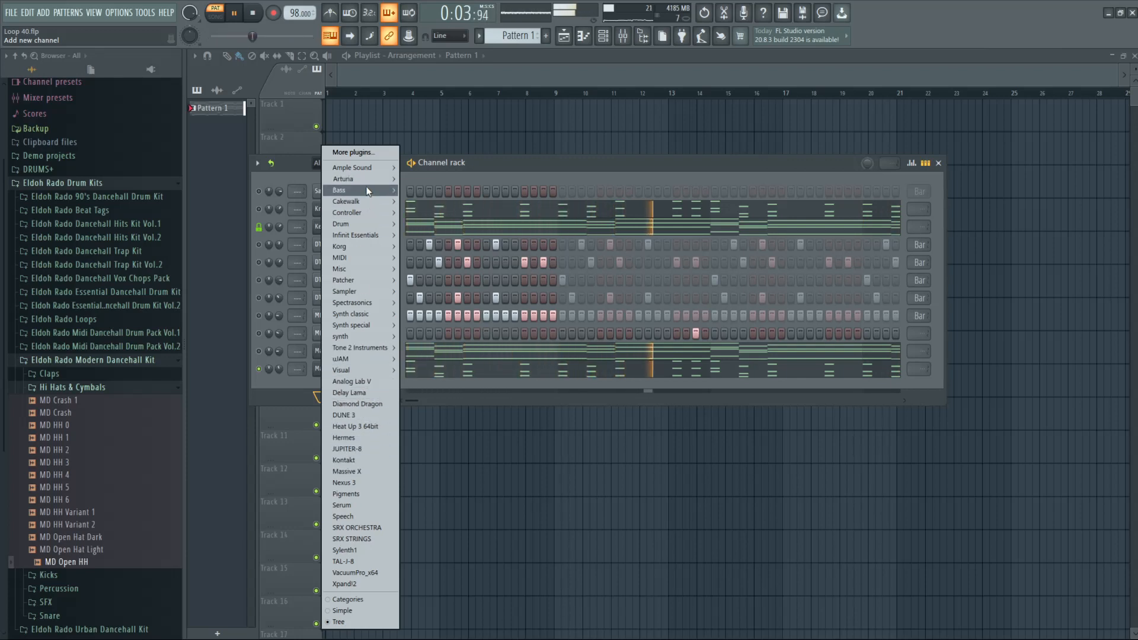
mouse_move(368, 190)
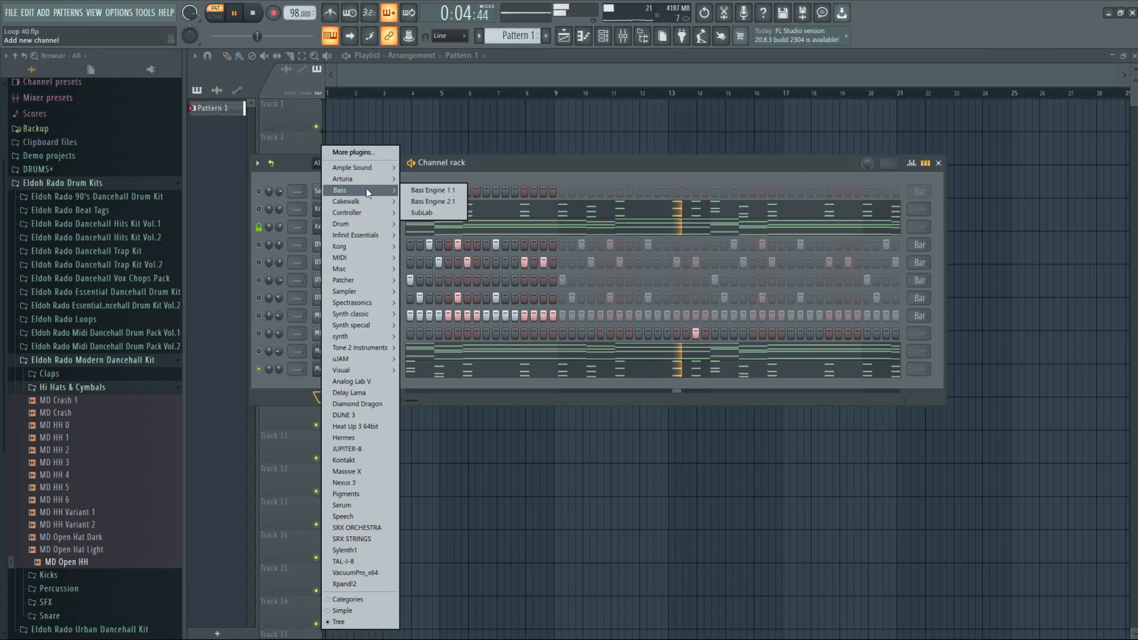
left_click(435, 201)
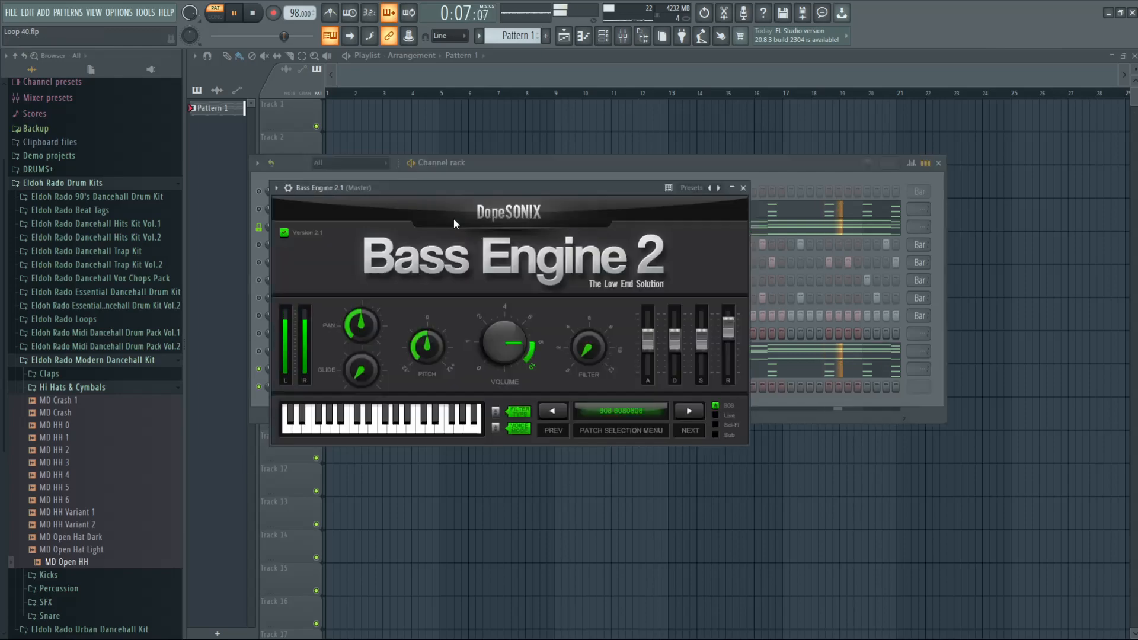
left_click(616, 410)
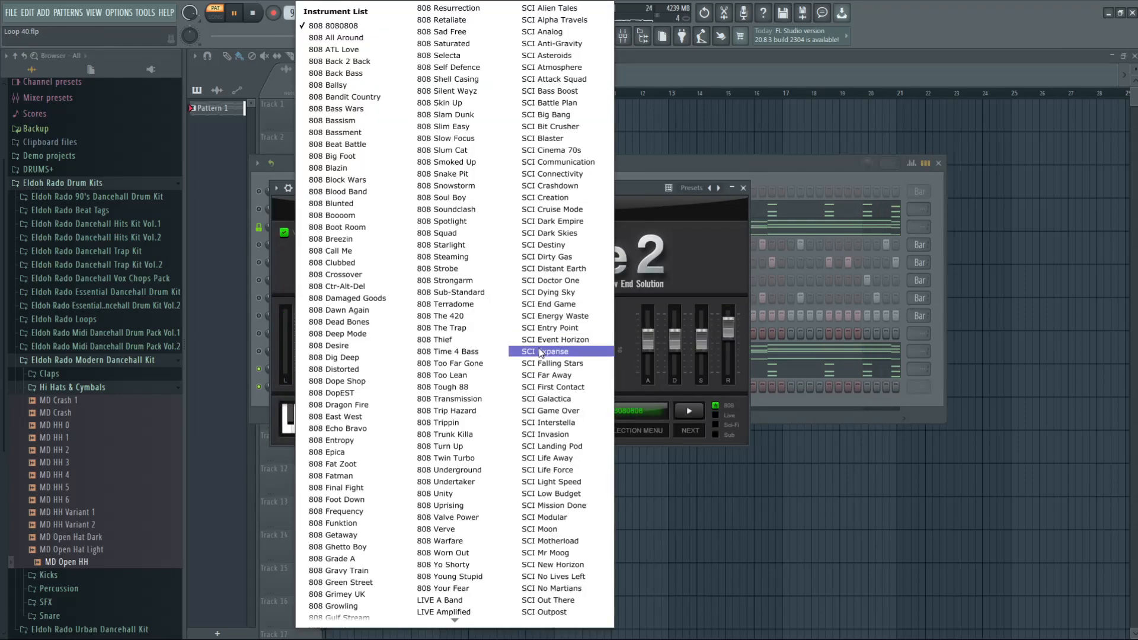
scroll(554, 350, "down", 5)
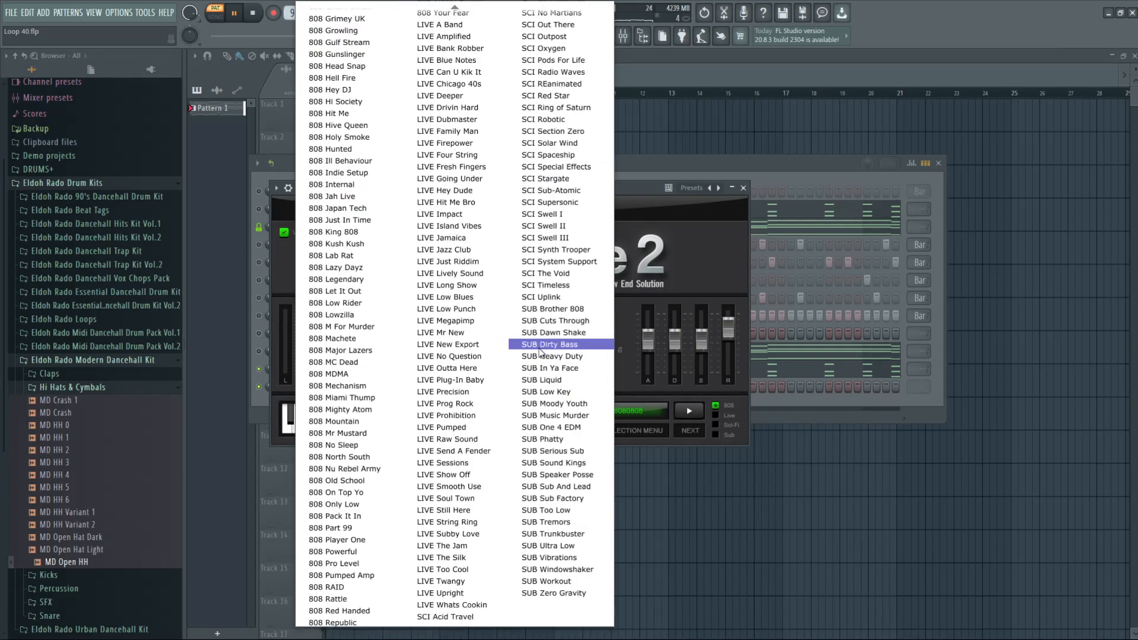
left_click(557, 462)
left_click(743, 188)
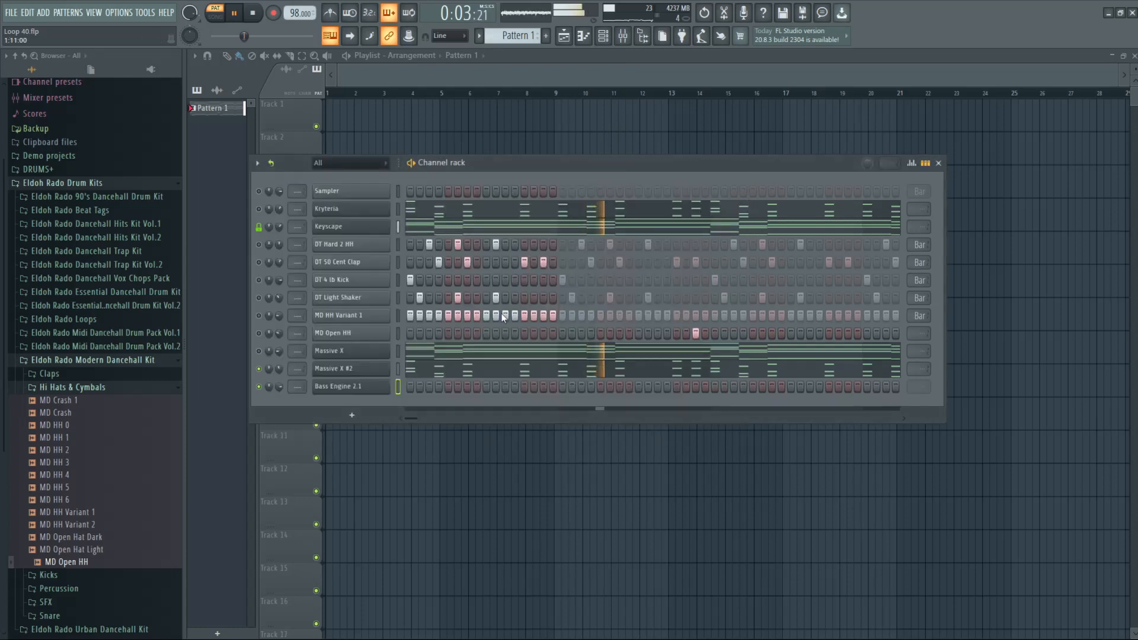
Step: Try to unsolo through the Bass Engine 2.1 channel to bring back the muted channels
right_click(363, 387)
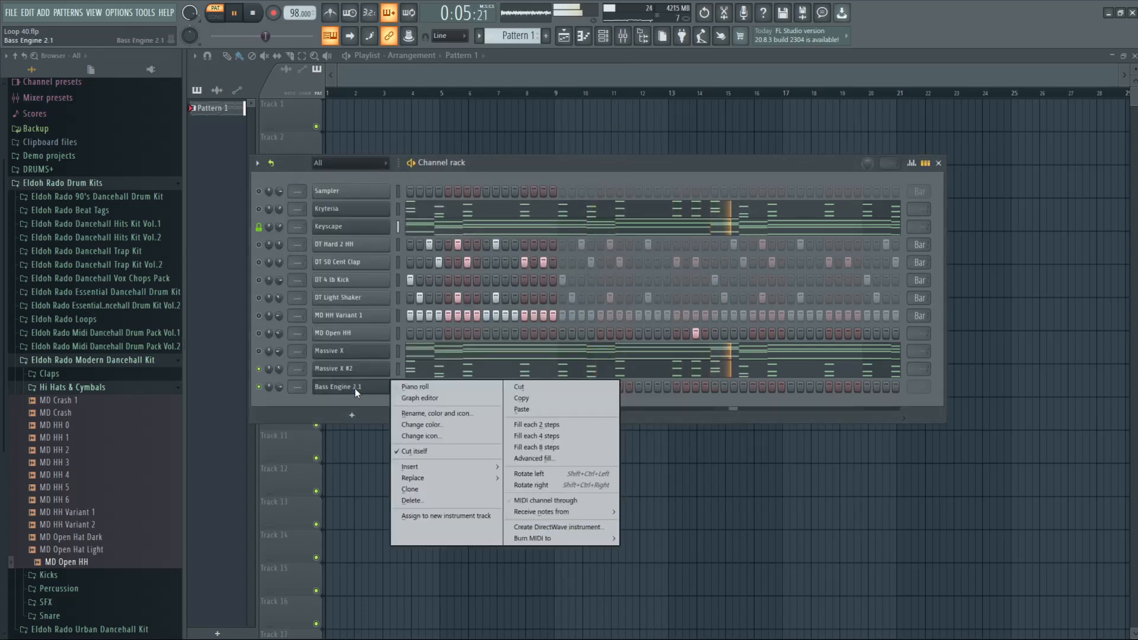
right_click(259, 387)
left_click(265, 391)
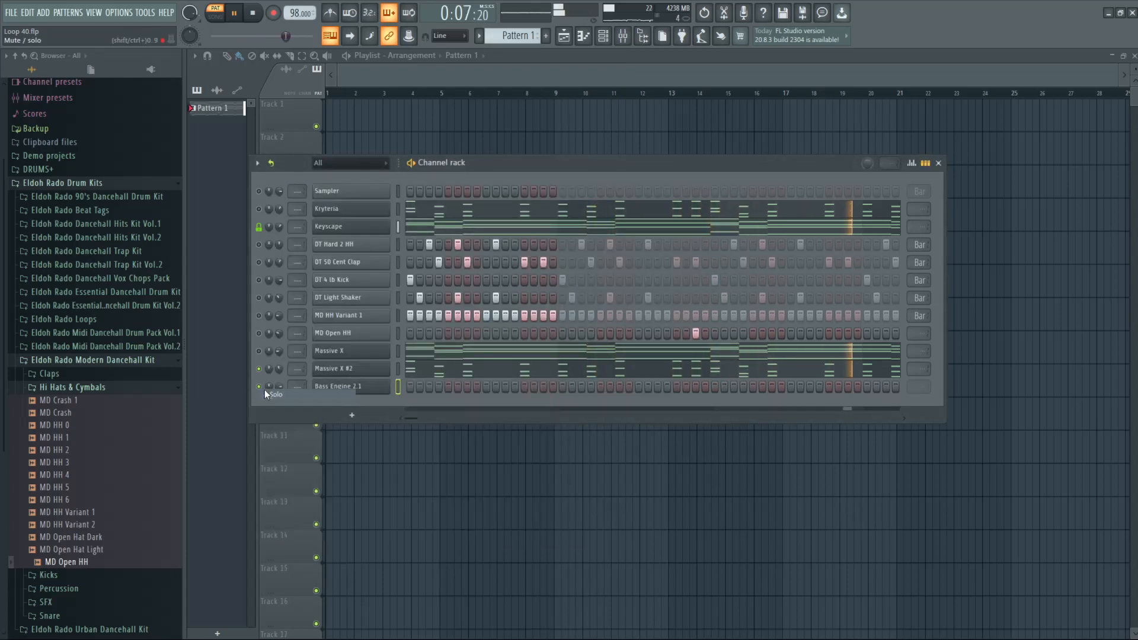
right_click(260, 386)
left_click(272, 390)
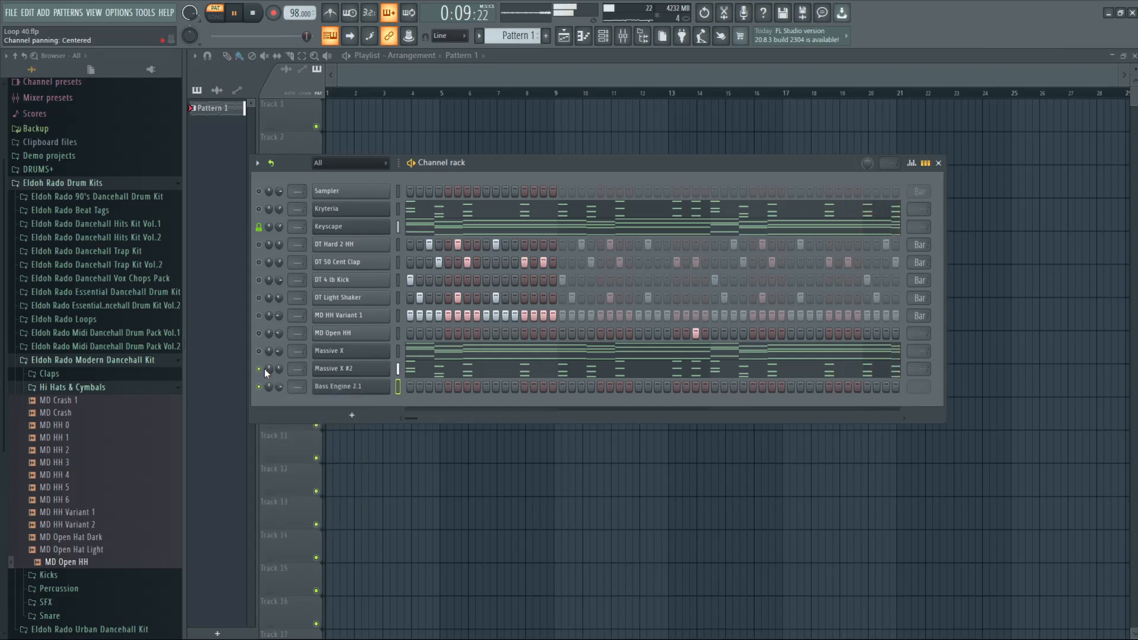
left_click(259, 370)
right_click(259, 388)
left_click(262, 391)
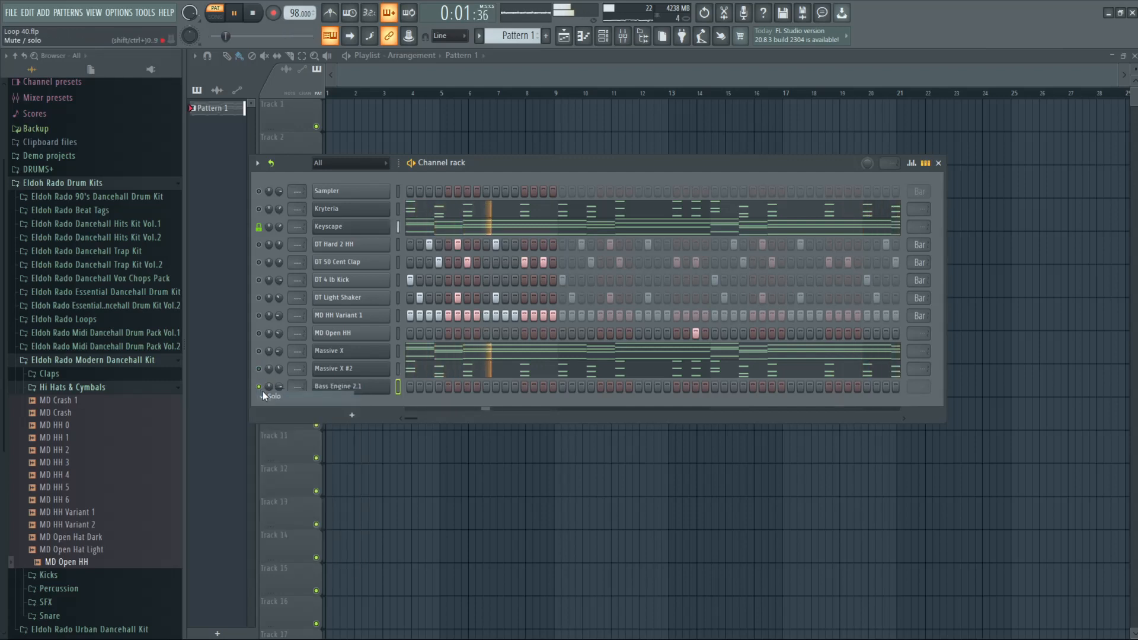
right_click(261, 388)
left_click(268, 392)
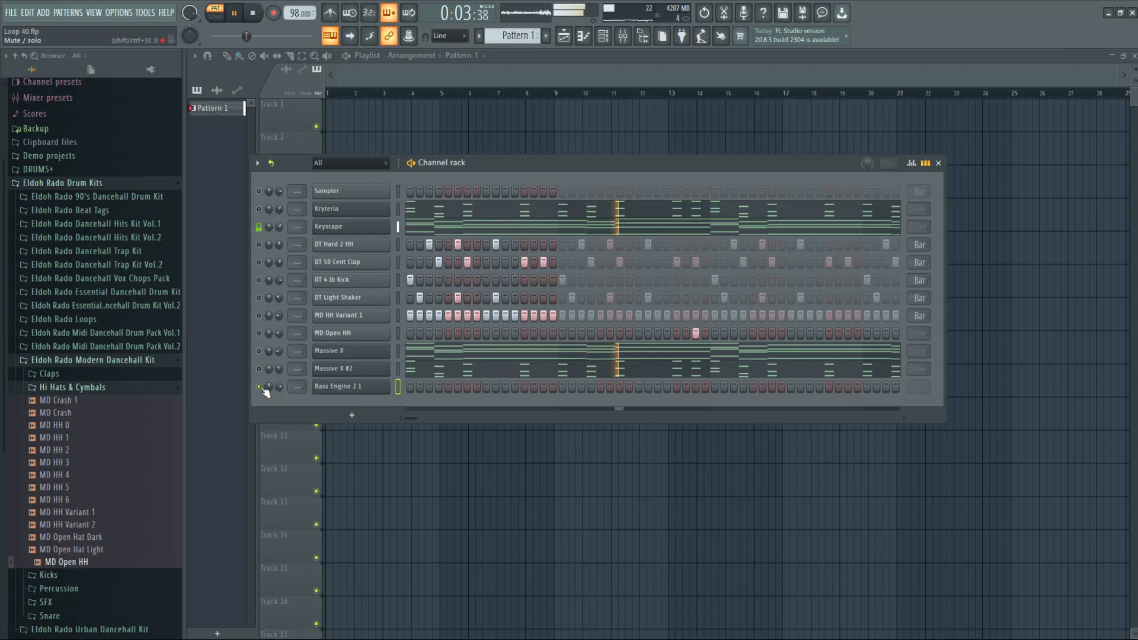
right_click(261, 387)
left_click(268, 395)
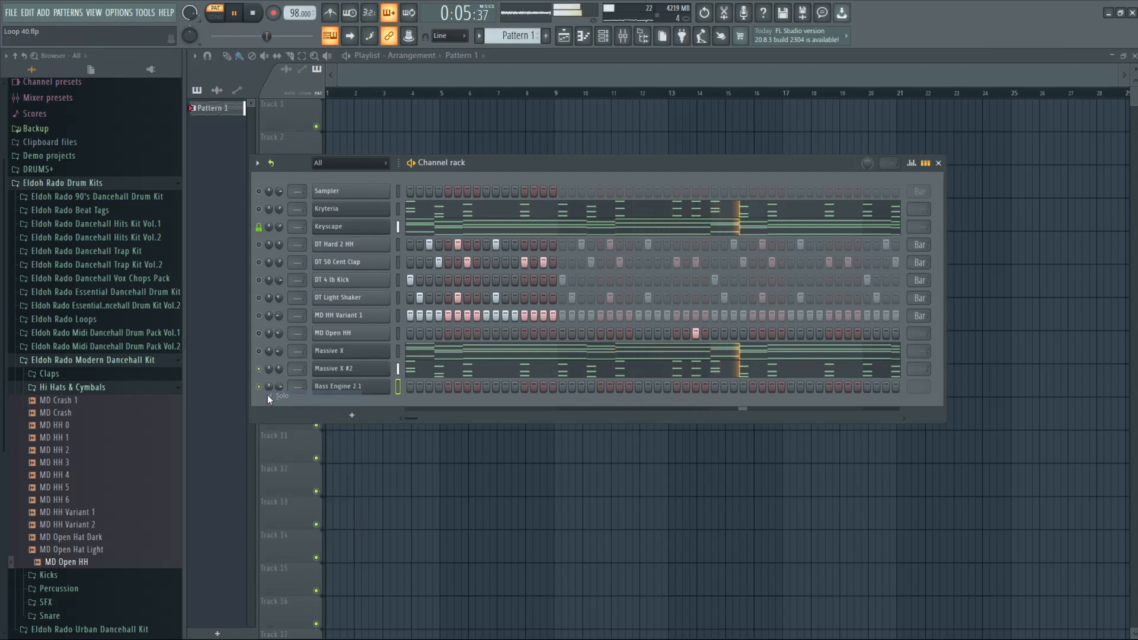
Step: Stop playback, unsolo so the muted channels return, unmute Kryteria and play the full pattern
key("space")
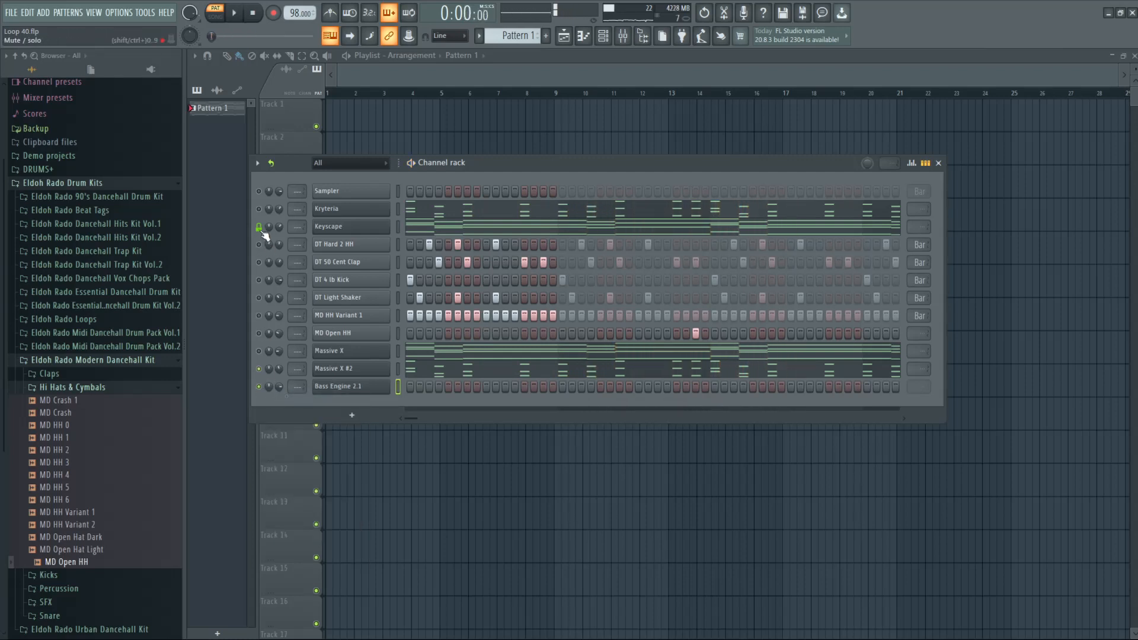
right_click(261, 391)
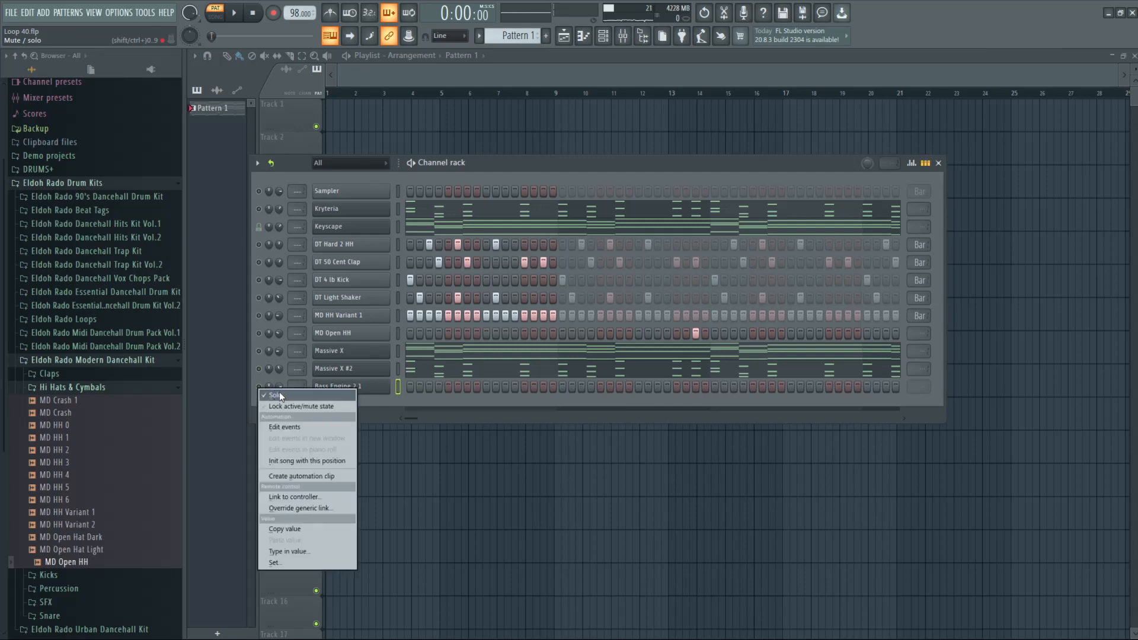
left_click(282, 394)
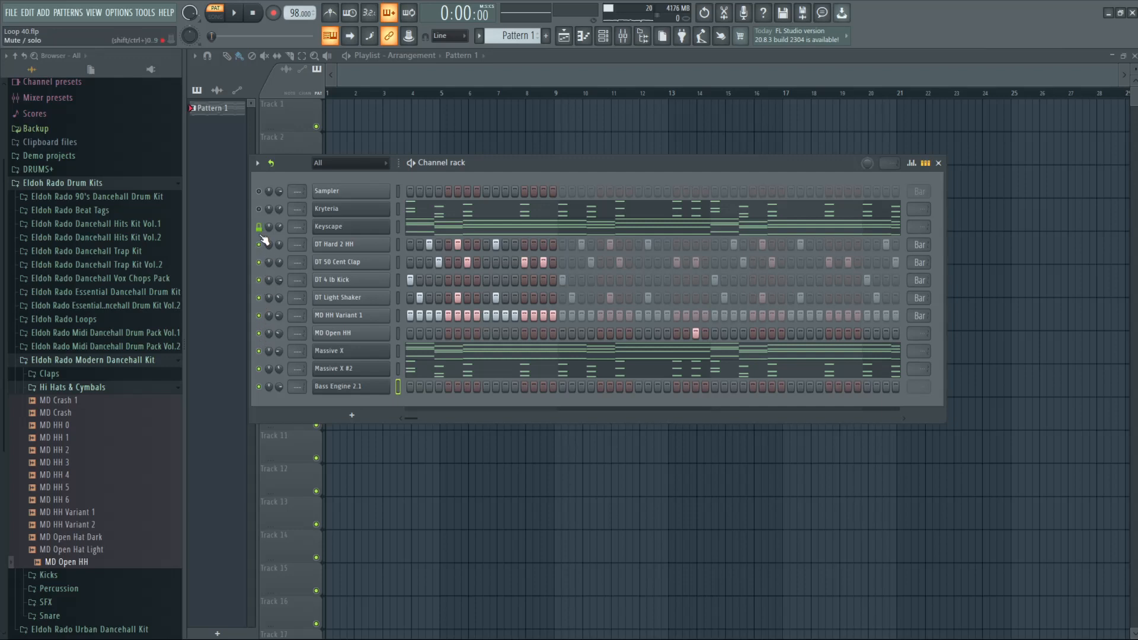
left_click(259, 209)
key("space")
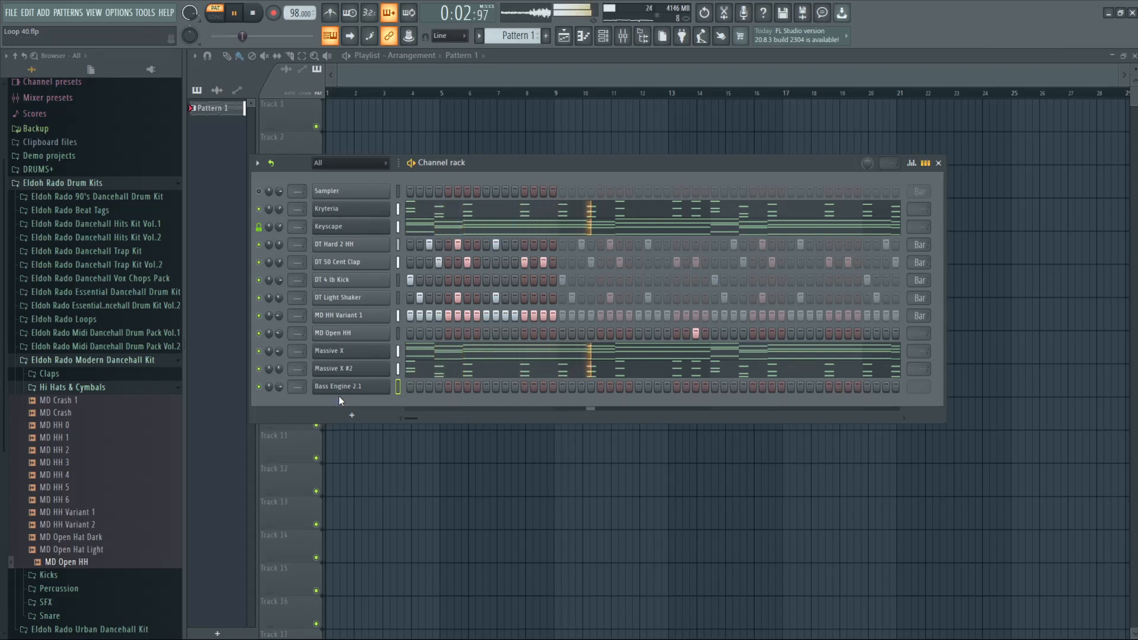
Step: Place a three-step D4 note at the start of bar 1 in Bass Engine 2.1's piano roll and play it back
right_click(364, 397)
left_click(411, 385)
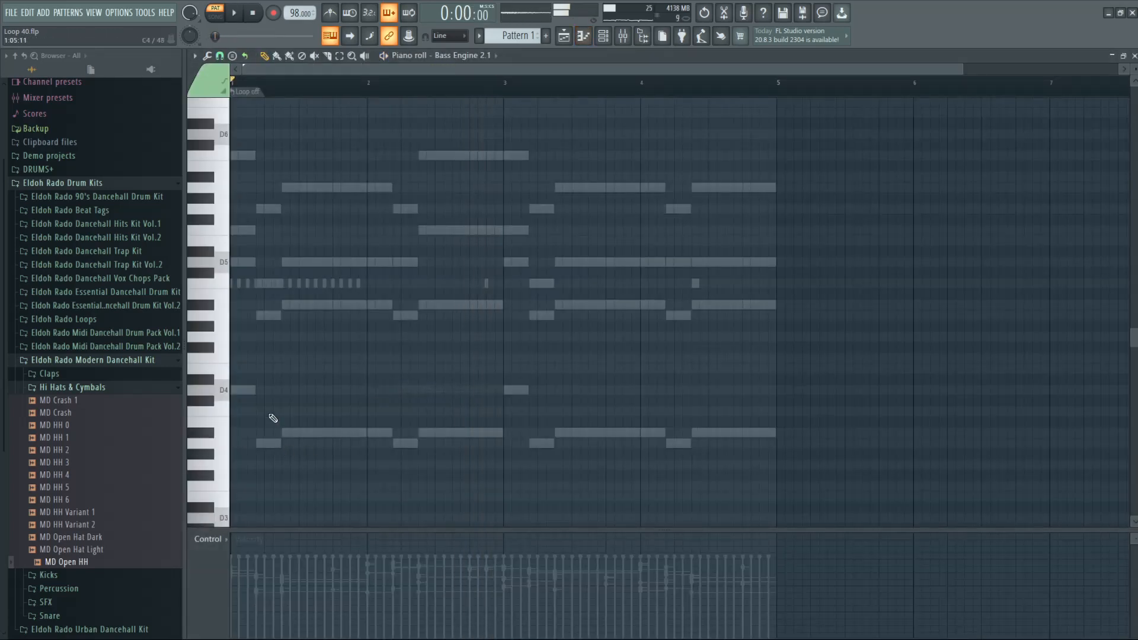
key("space")
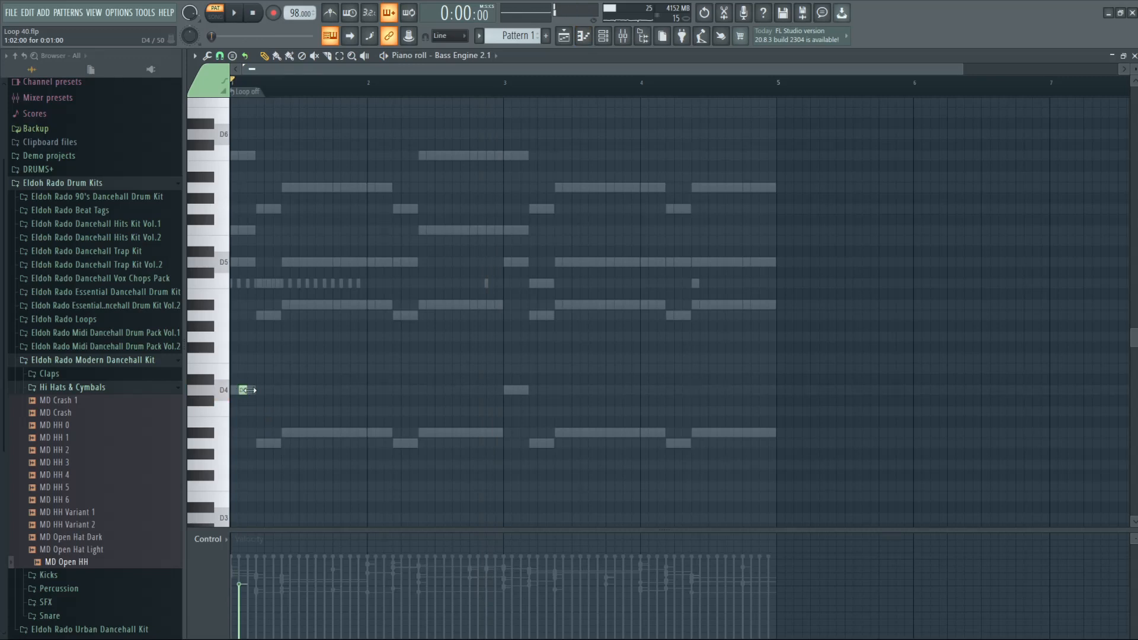
left_click_drag(245, 391, 238, 391)
key("space")
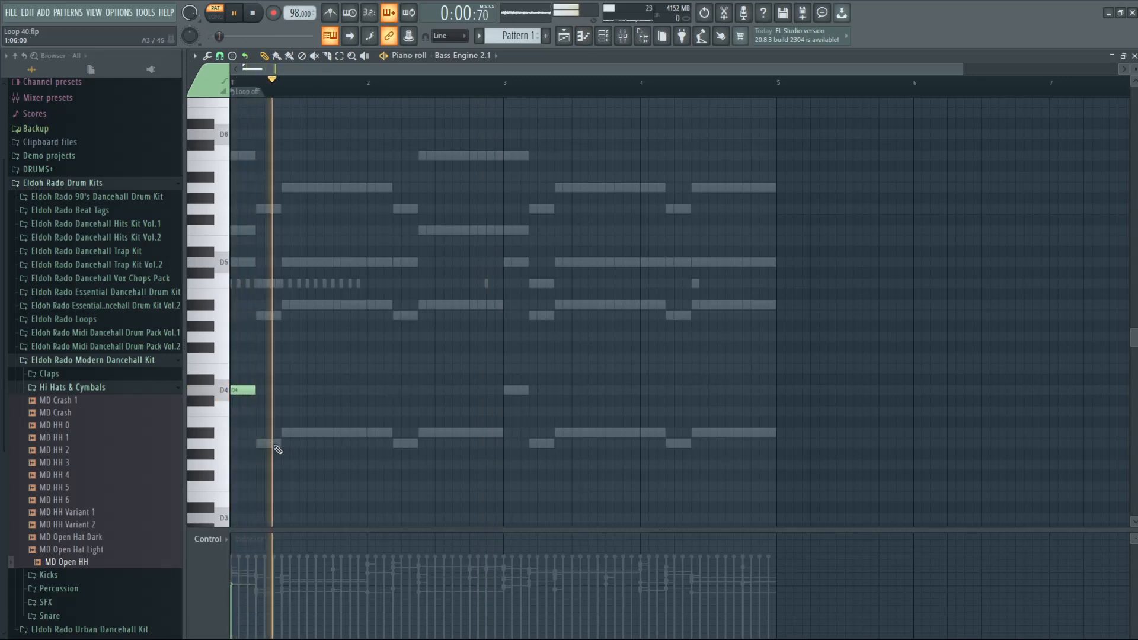
Step: Add a three-step A#3 bass note at the start of bar 2 and play the pattern
key("space")
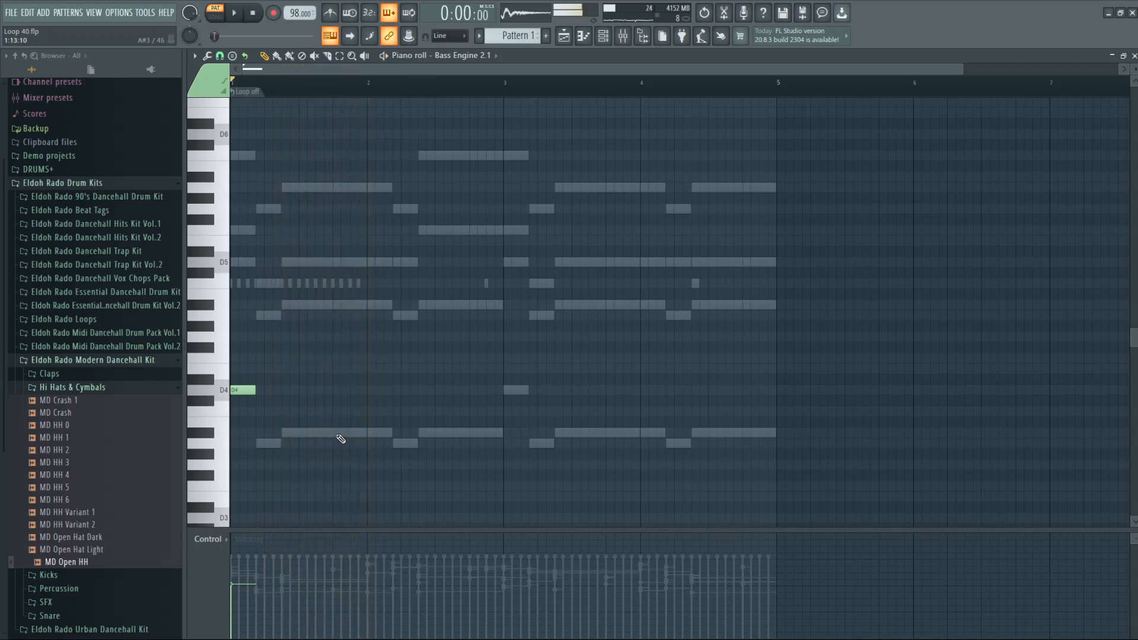
key("space")
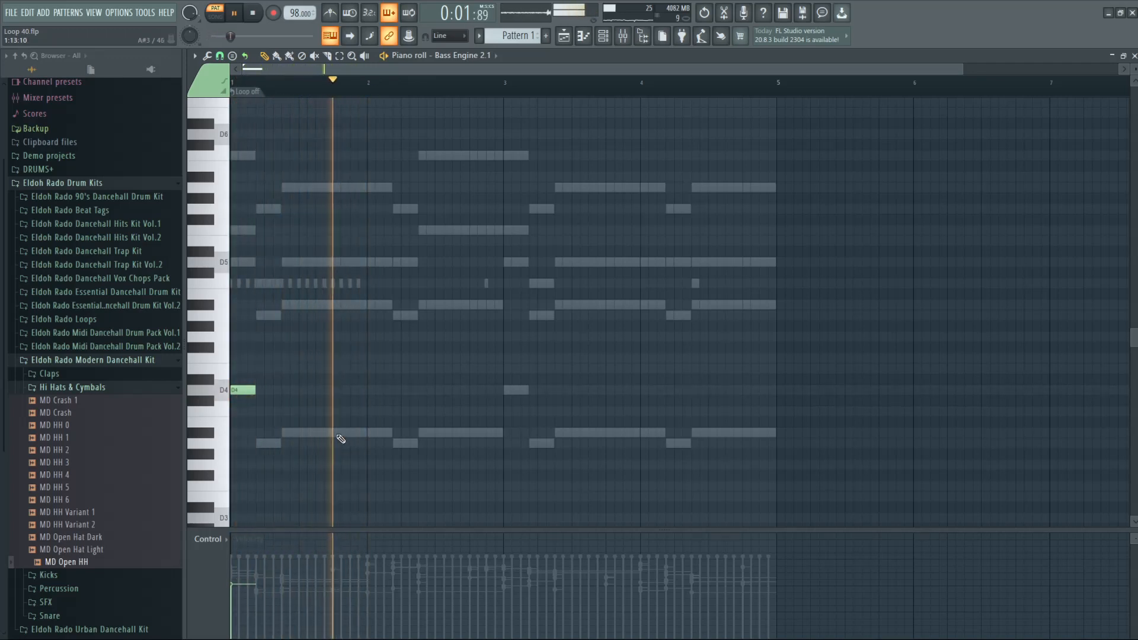
key("space")
left_click(368, 435)
key("space")
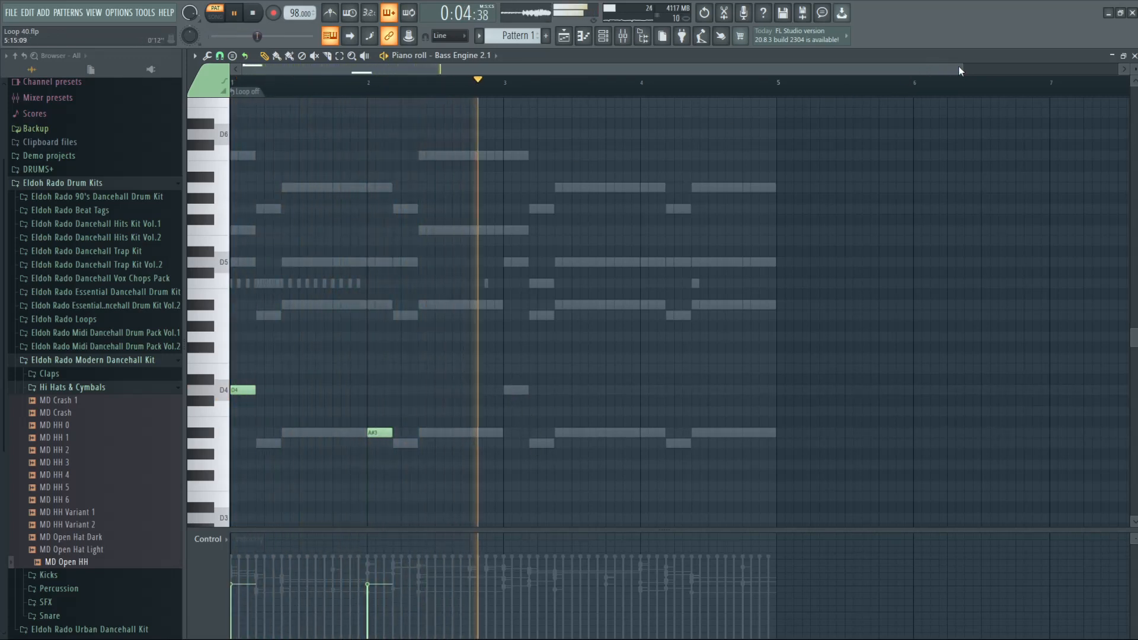
Step: Shorten the bass notes to two steps and spread D4 and A#3 hits across the four bars of Bass Engine 2.1
left_click_drag(962, 69, 392, 81)
key("space")
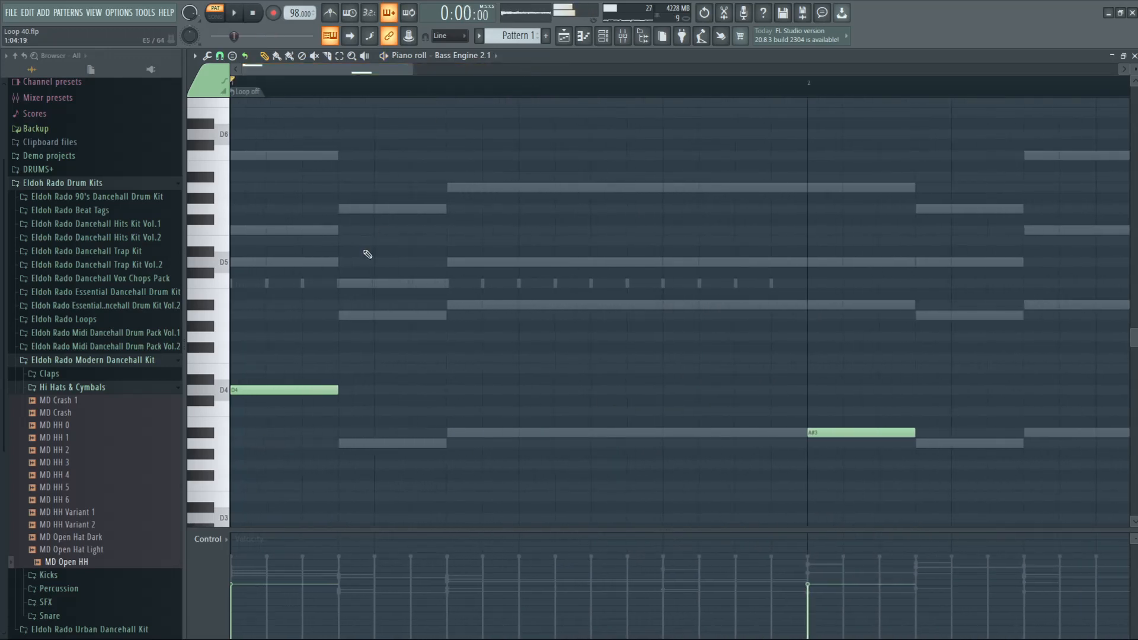
key("space")
key("space")
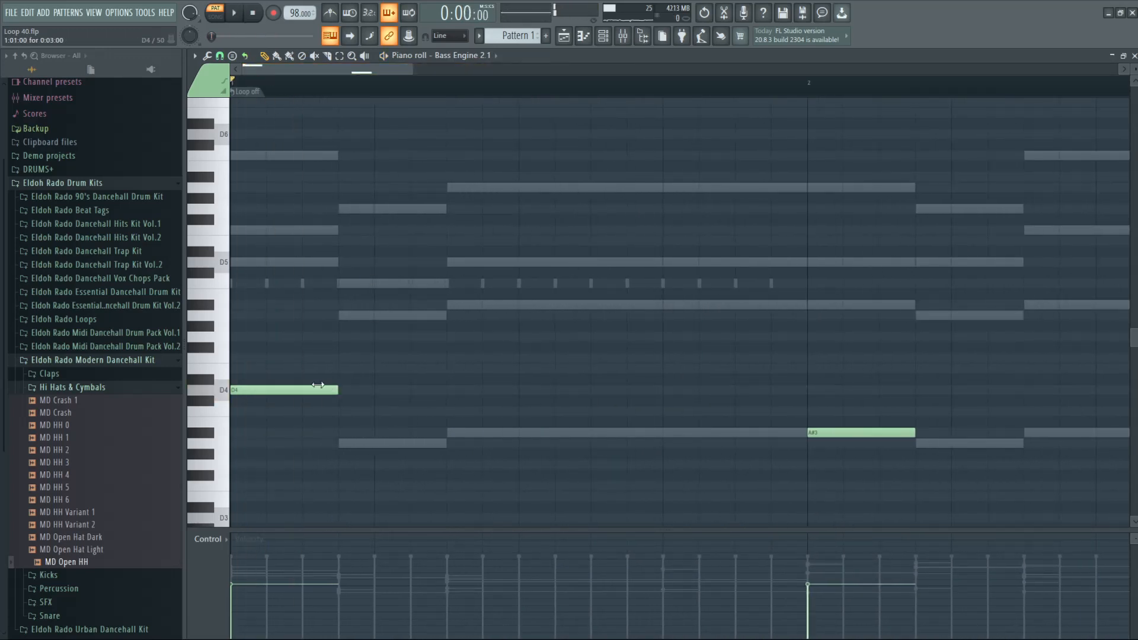
left_click_drag(318, 386, 302, 389)
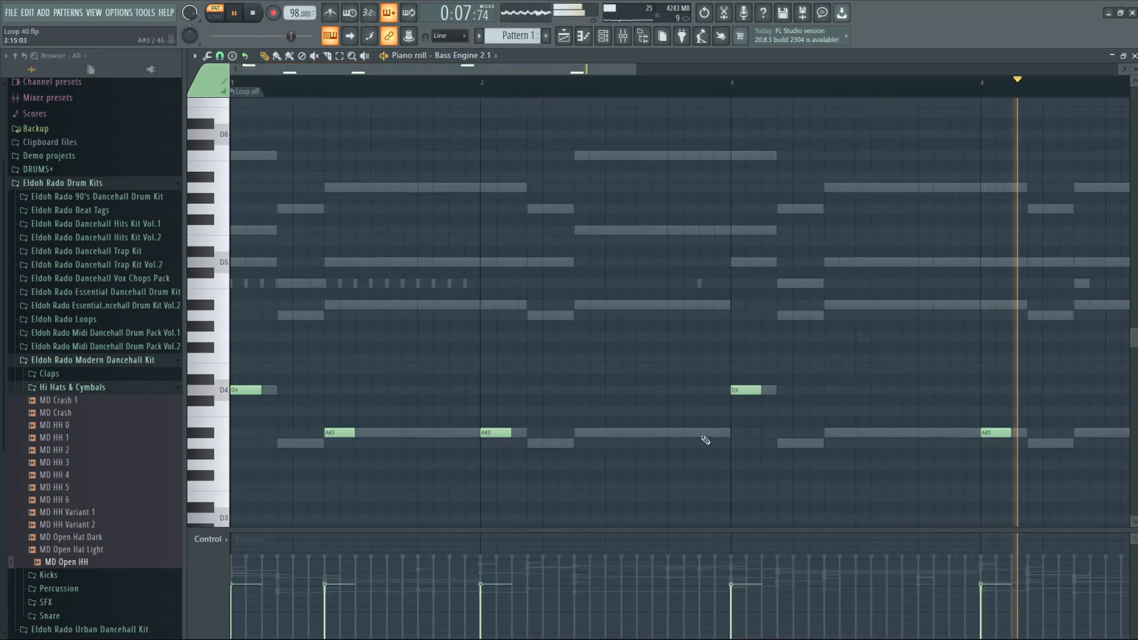
Step: Add a two-step A#3 bass note at the very end of bar 4 and close the piano roll
right_click(702, 435)
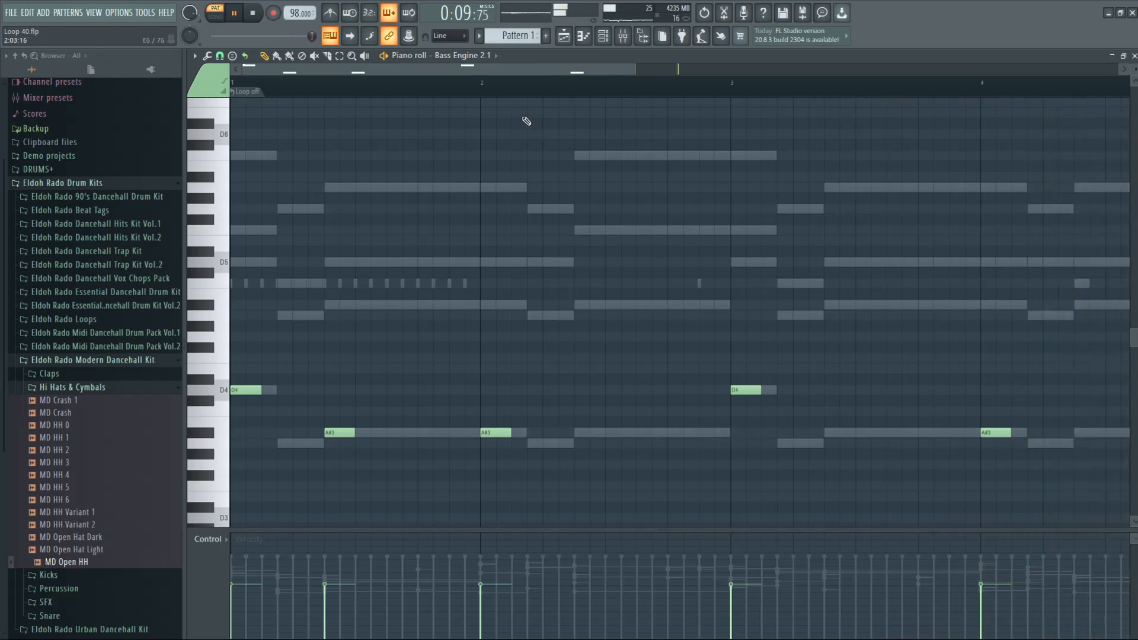
left_click_drag(547, 74, 682, 74)
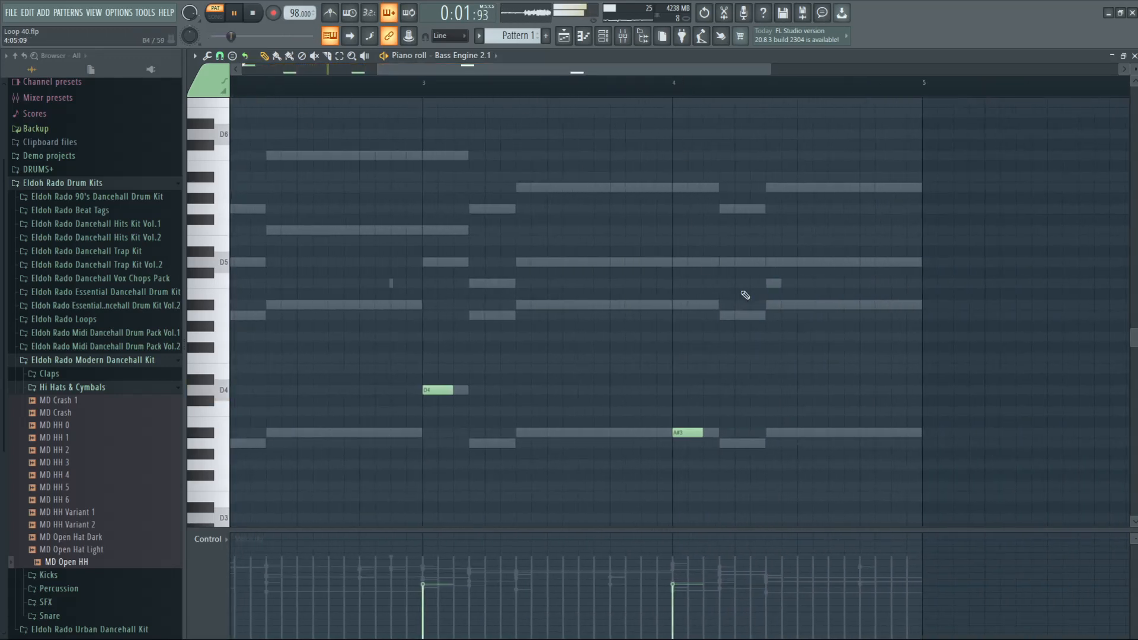
left_click(899, 436)
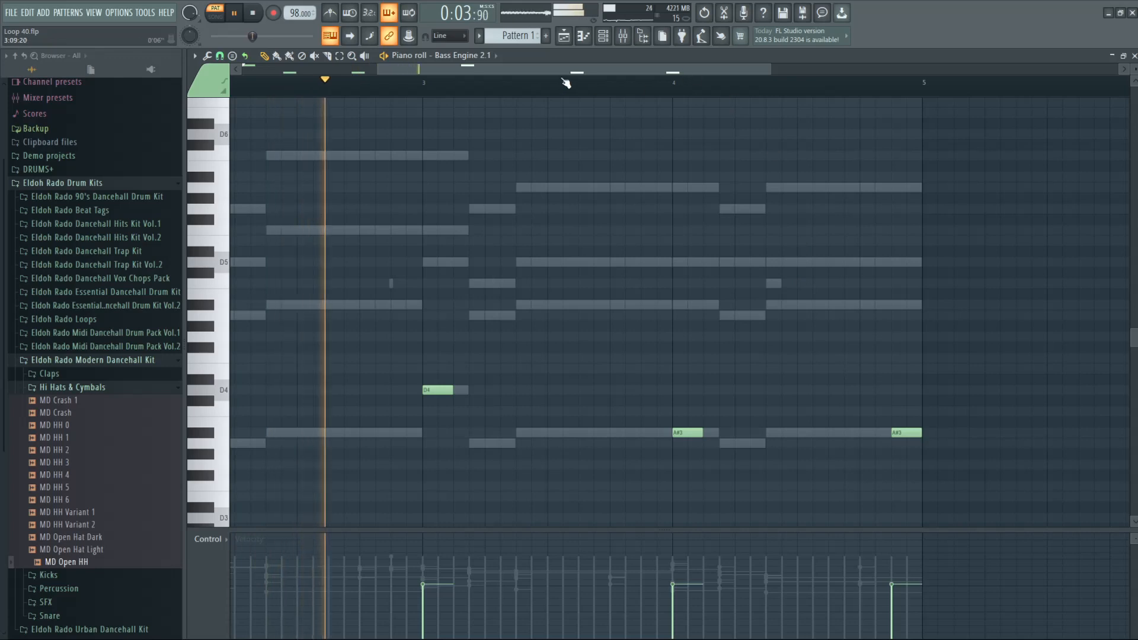
scroll(559, 96, "down", 3)
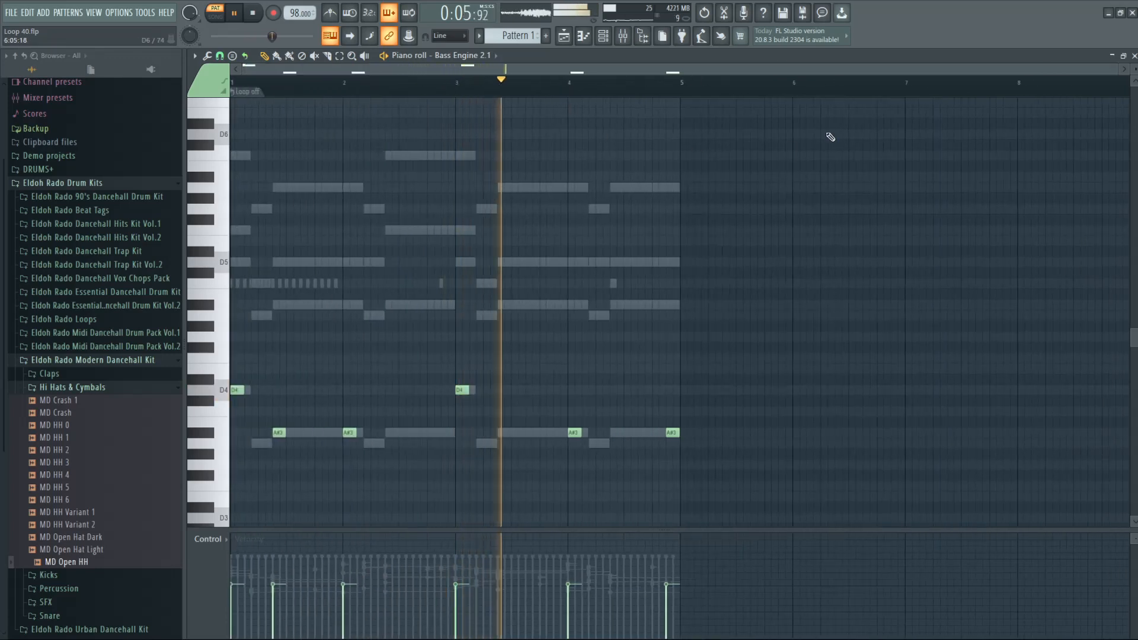
left_click(1133, 55)
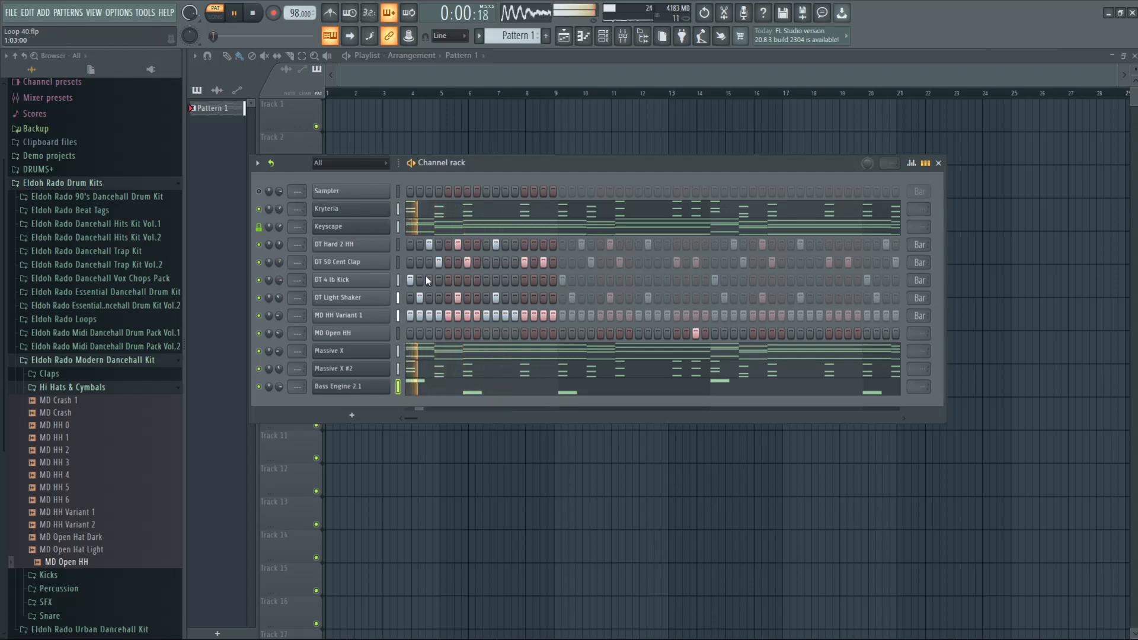
Step: Add a TAL-J-8 channel and load the Eschersketch-EV preset from the emptyvessel Arp bank
key("space")
left_click(458, 280)
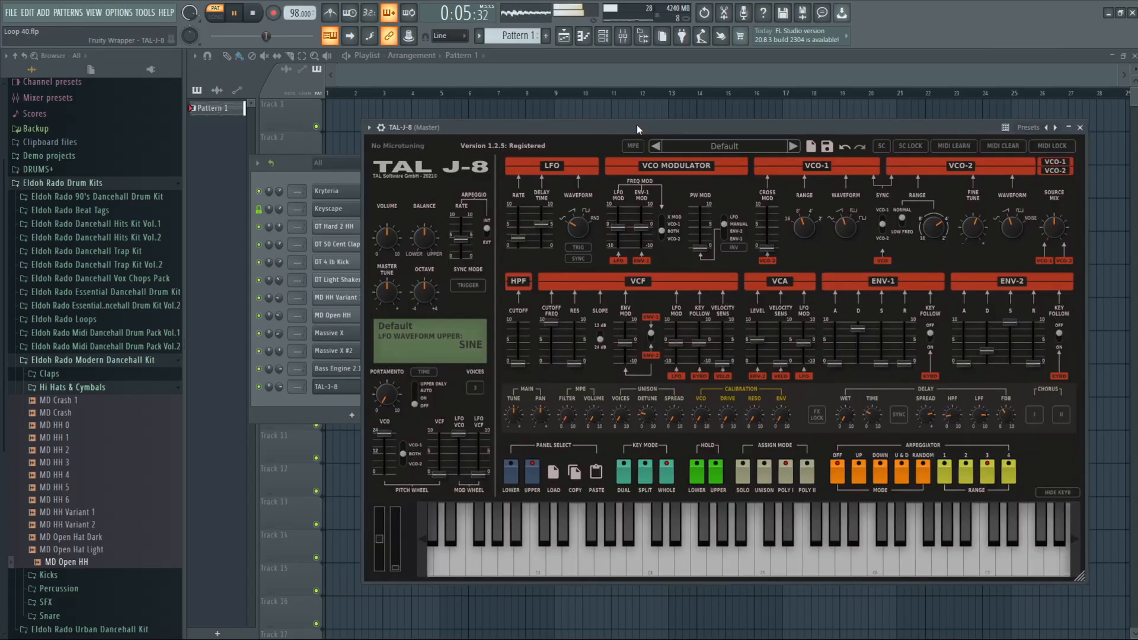
left_click(714, 147)
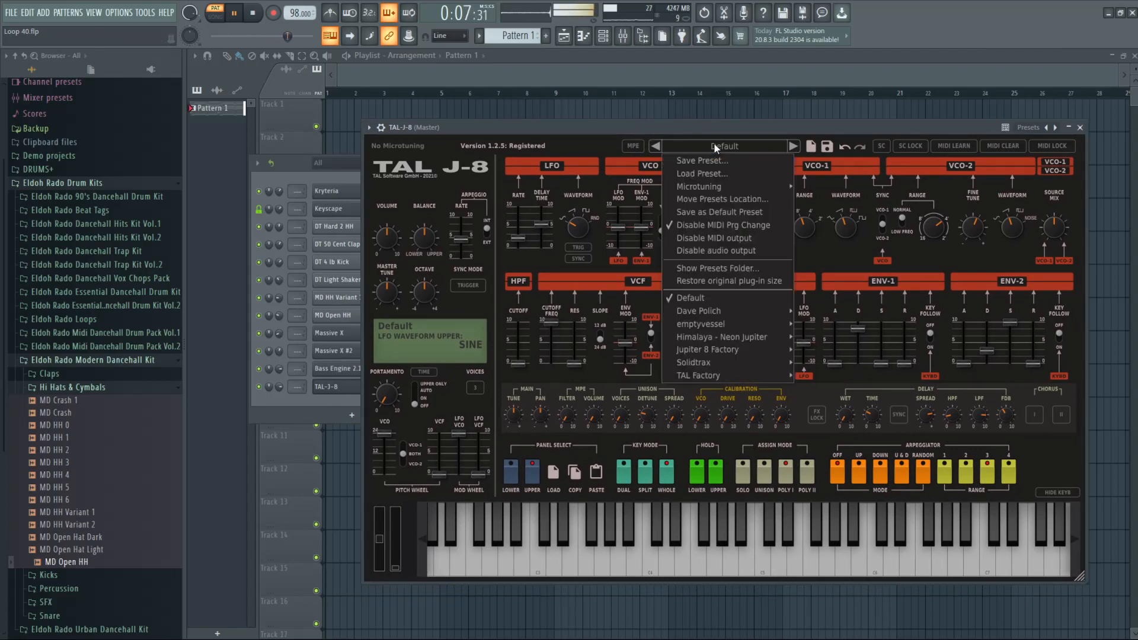
mouse_move(717, 190)
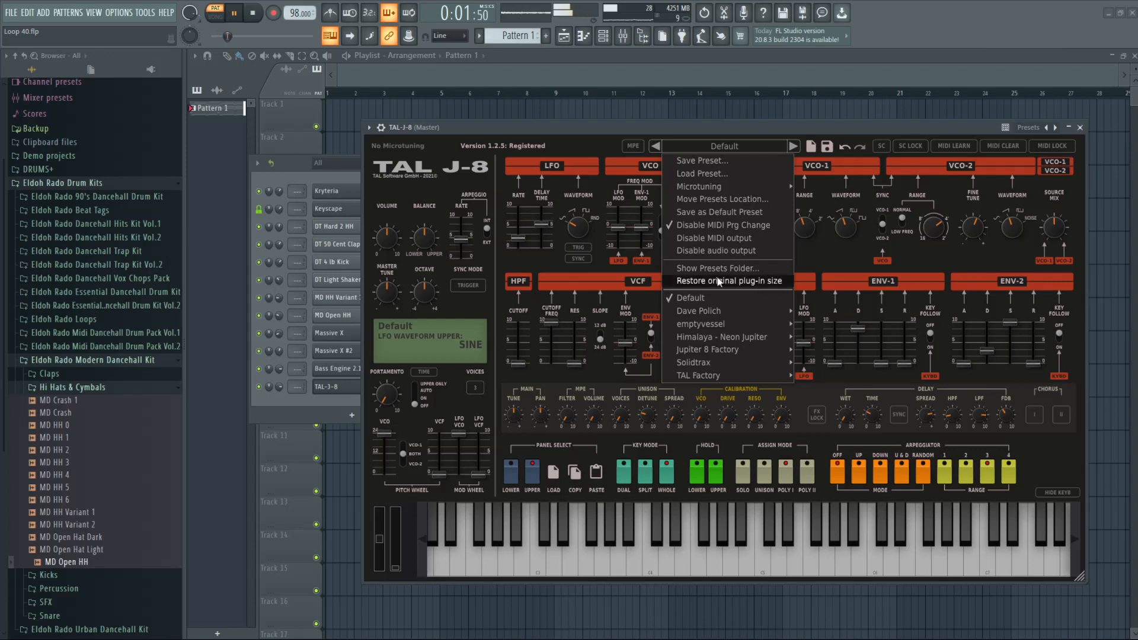
mouse_move(735, 314)
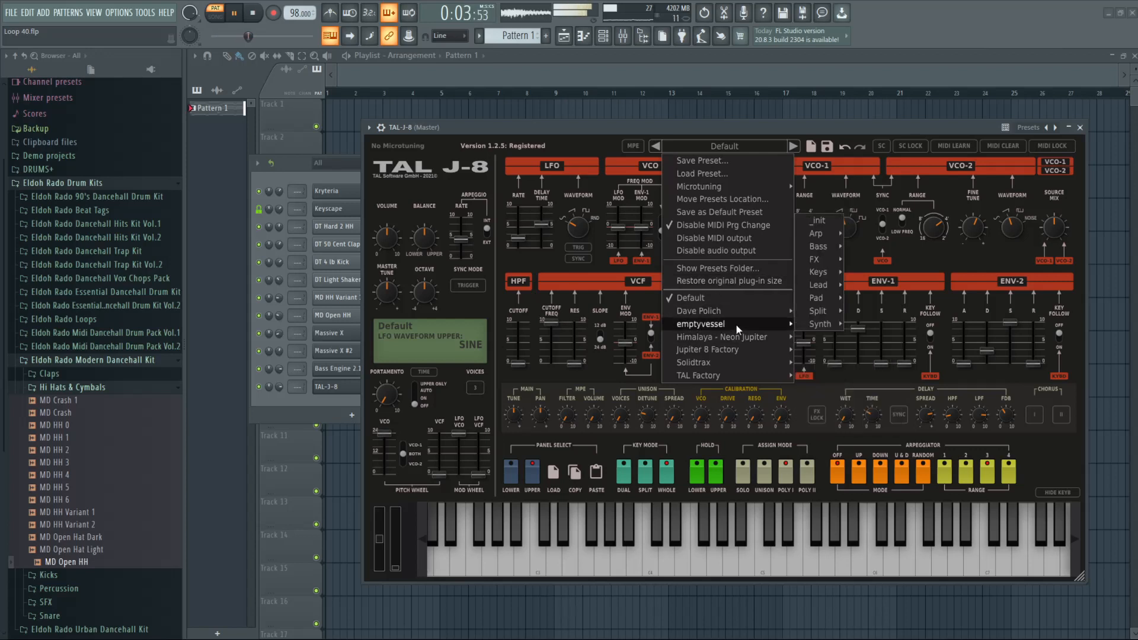
mouse_move(837, 246)
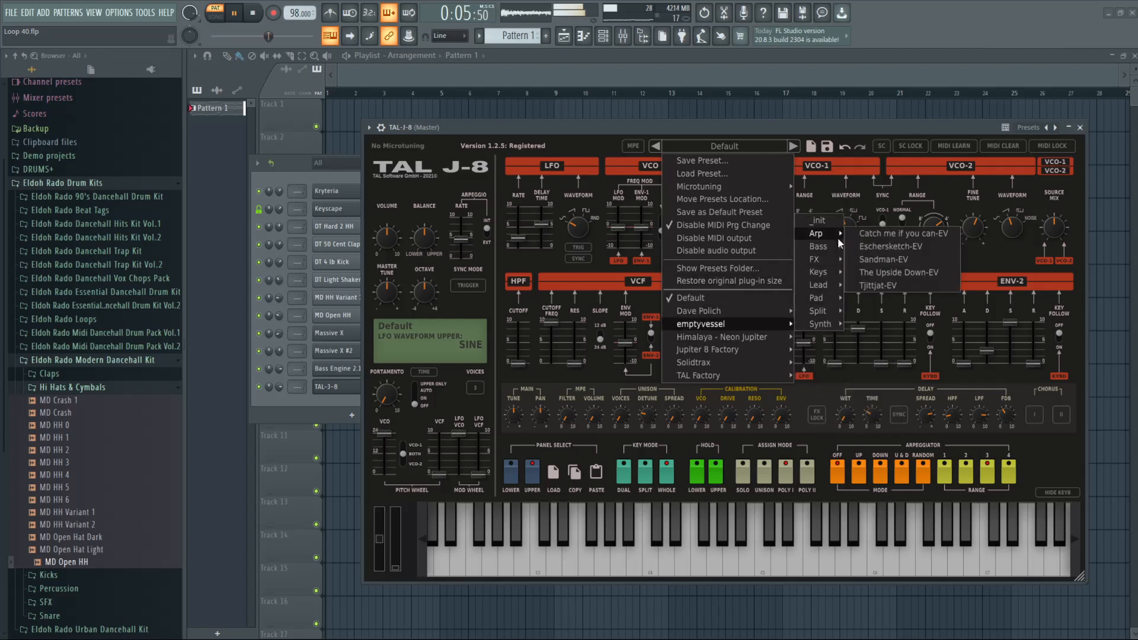
left_click(857, 247)
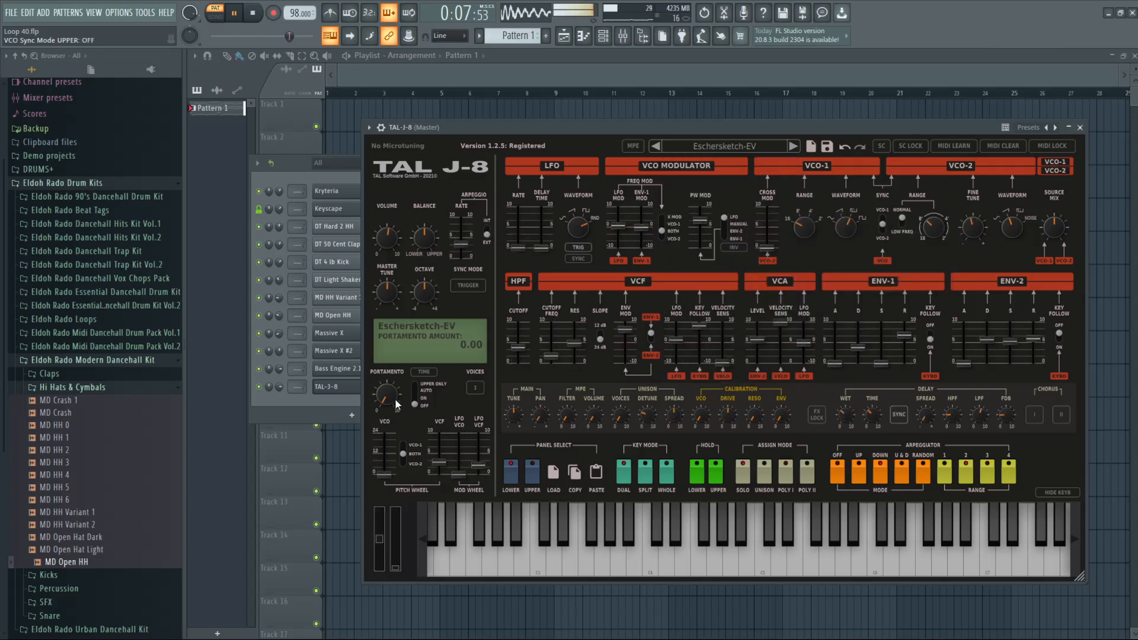
Step: Set TAL-J-8's channel volume to 38% and copy the Massive X notes into its channel
left_click(276, 386)
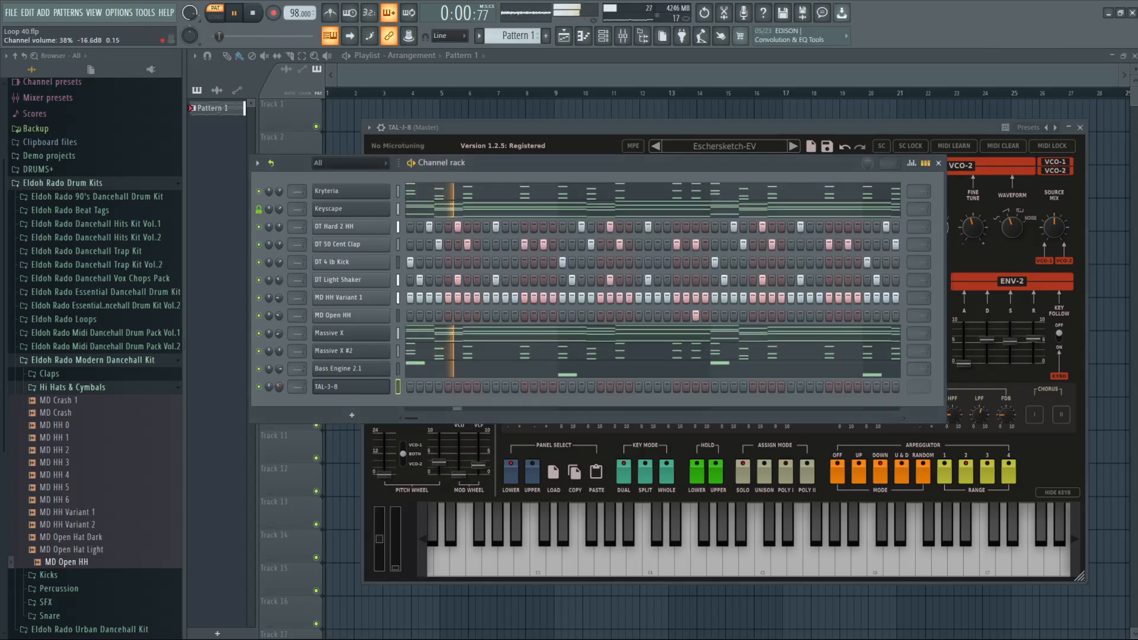
right_click(386, 332)
left_click(518, 344)
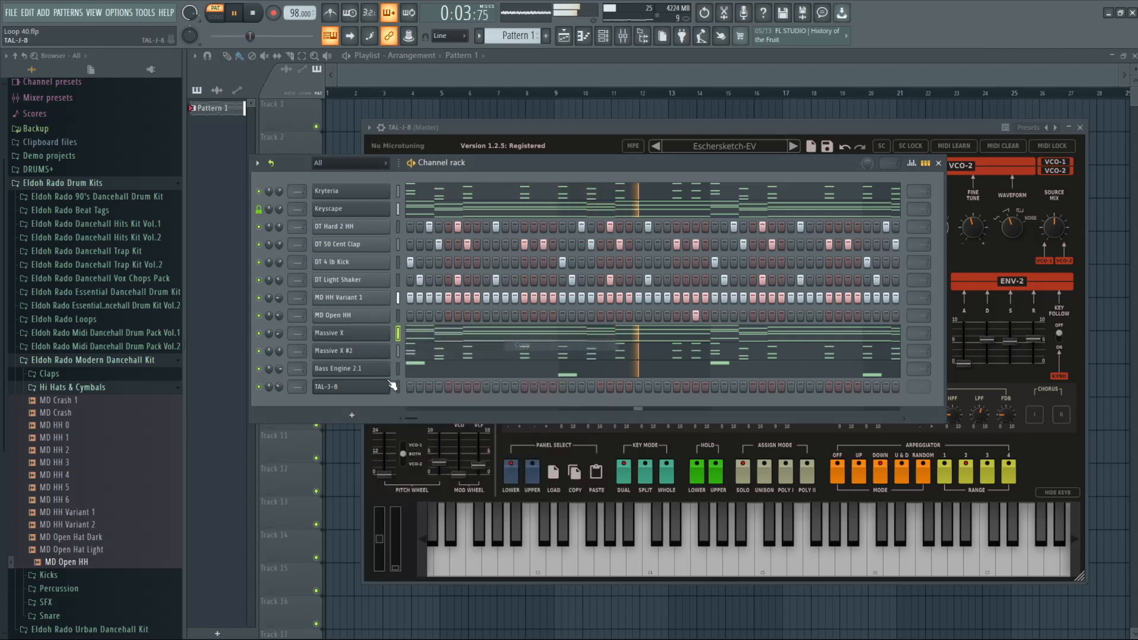
right_click(375, 386)
left_click(565, 411)
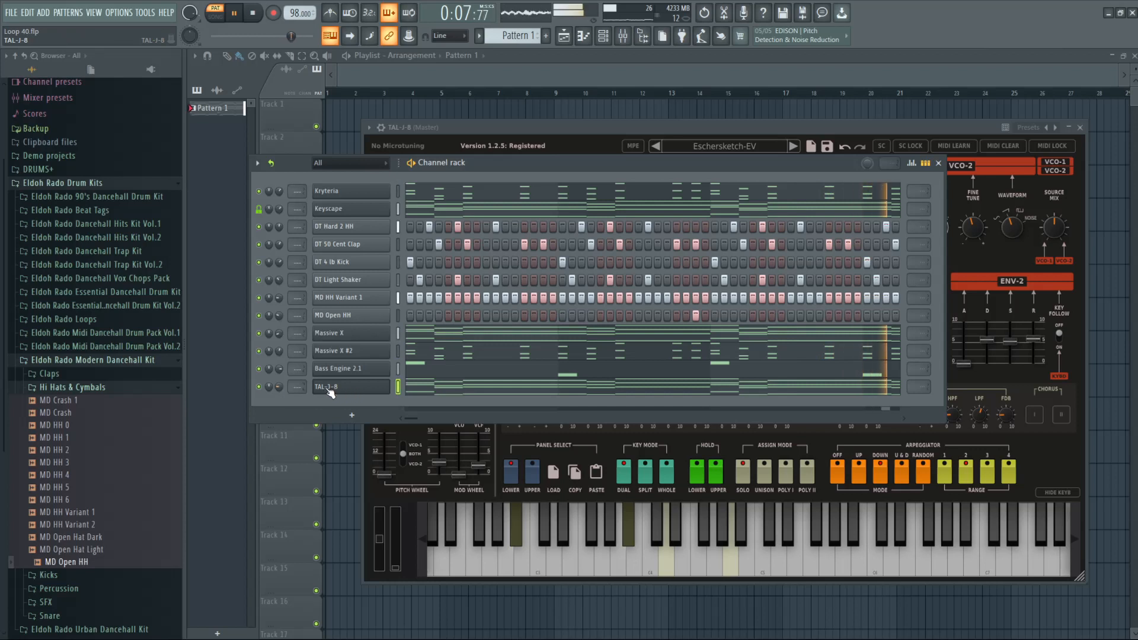
Step: Solo TAL-J-8 with its channel volume at 40% and audition the Catch me if you can-EV preset
right_click(268, 390)
left_click(274, 397)
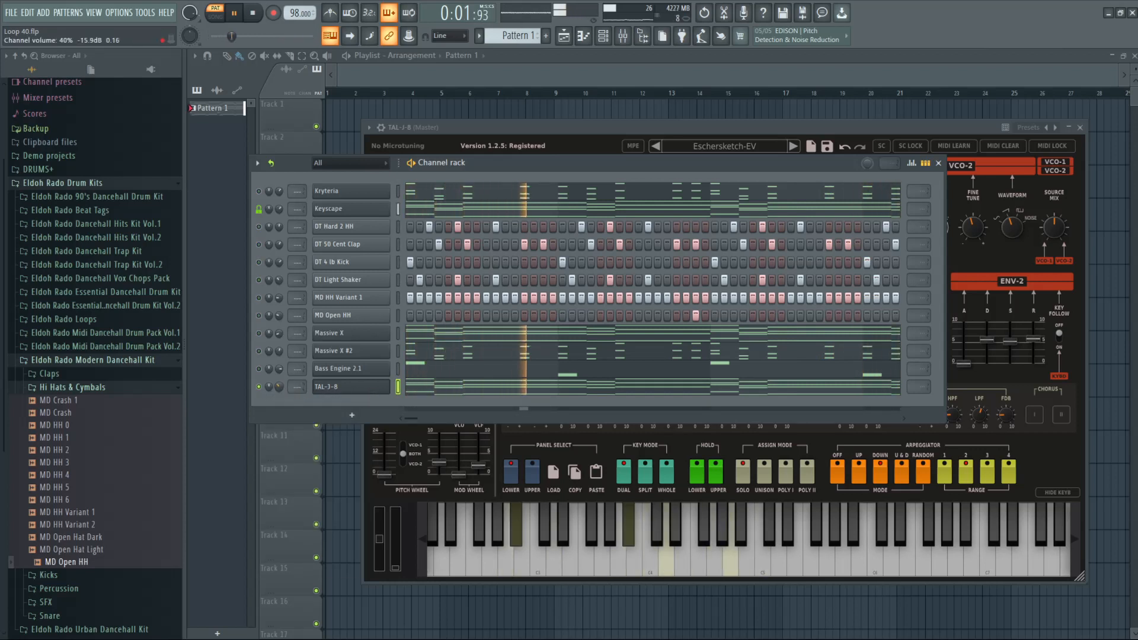
left_click(912, 126)
left_click(661, 145)
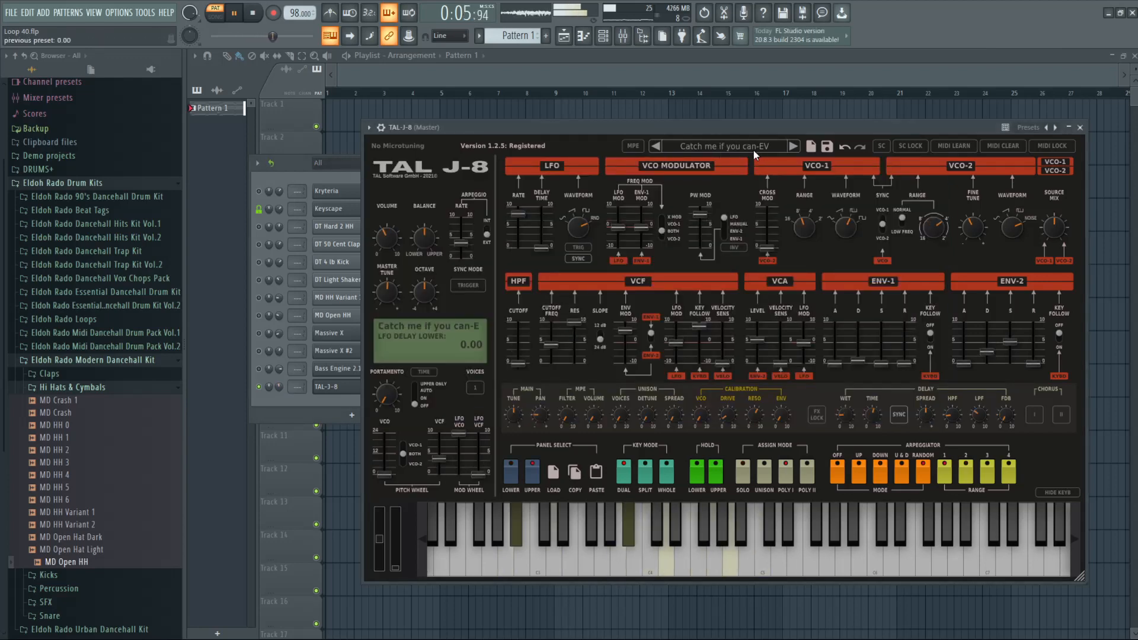
left_click_drag(785, 129, 792, 131)
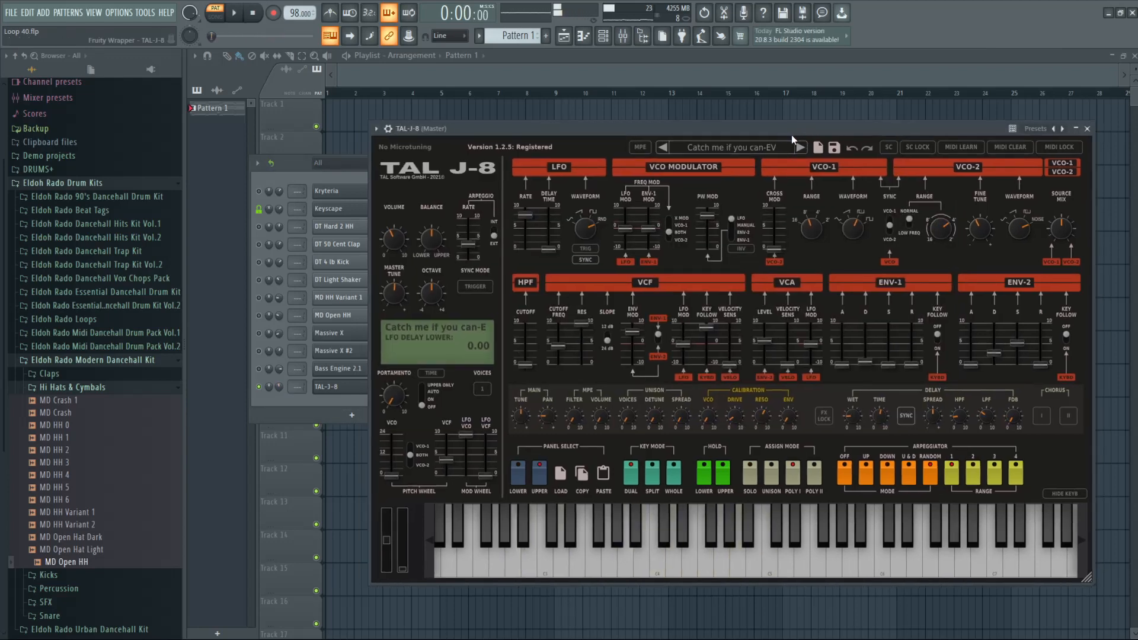
key("space")
Step: Audition the Sandman-EV preset in TAL-J-8 and switch to The Upside Down-EV
left_click(801, 147)
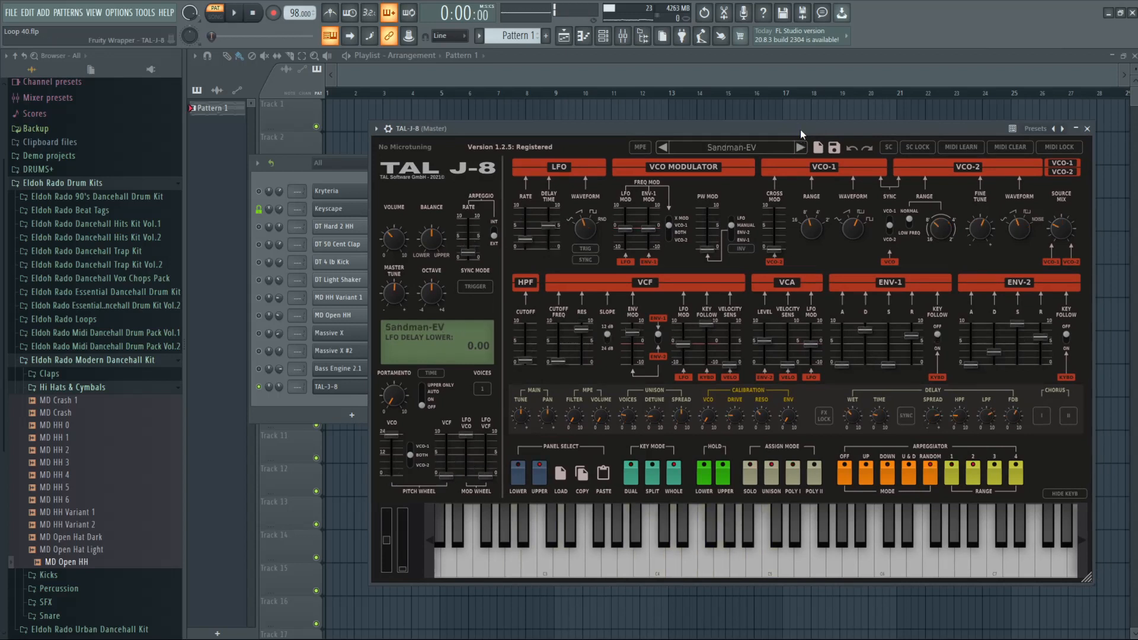
left_click_drag(800, 129, 794, 128)
key("space")
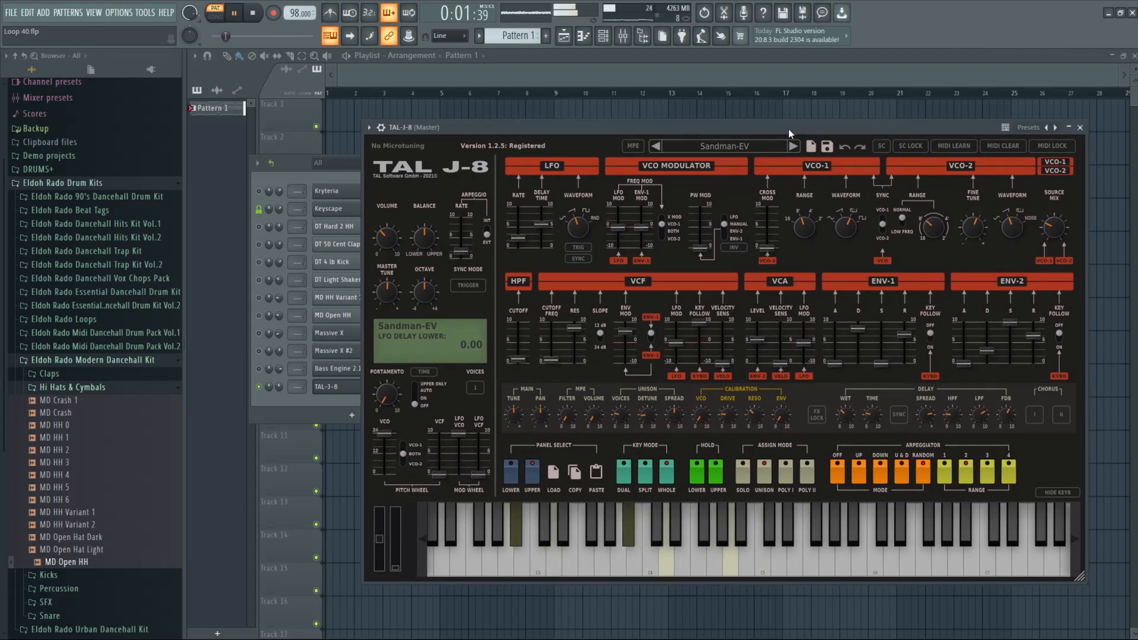
left_click(795, 147)
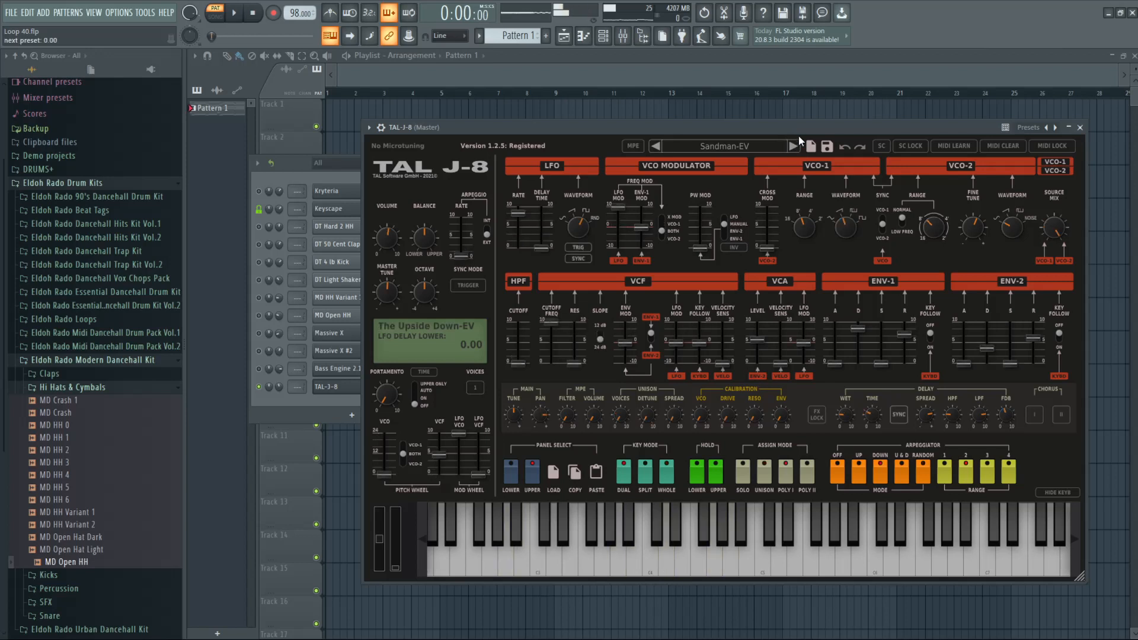
left_click_drag(799, 129, 794, 130)
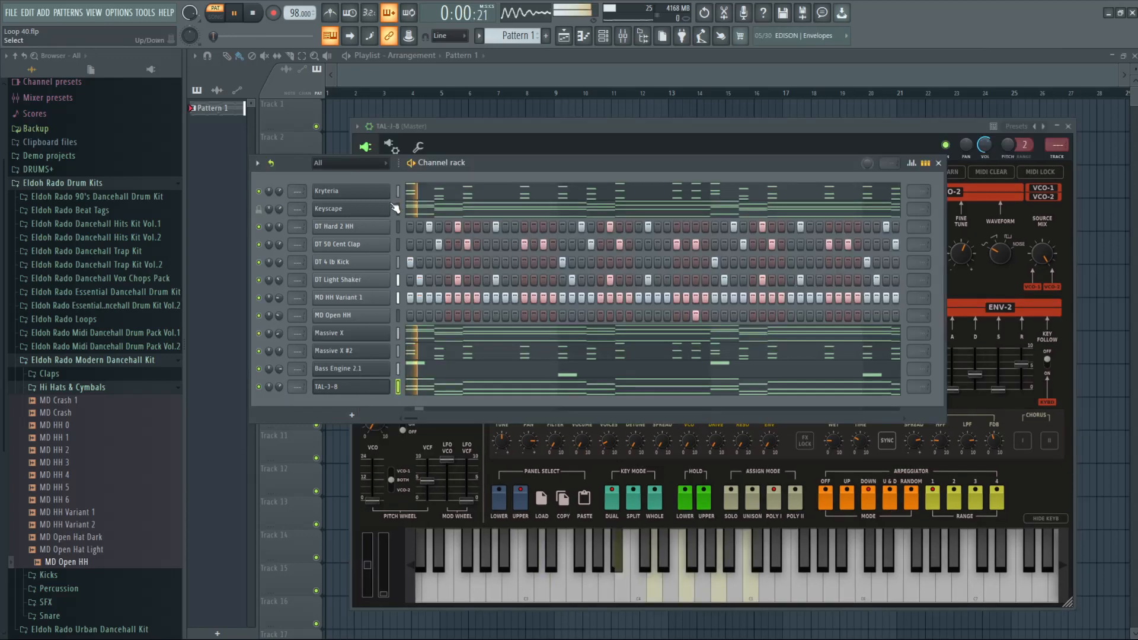
Step: Mute Keyscape, solo TAL-J-8 and play the pattern to hear the synth part alone
key("space")
key("space")
key("space")
left_click(259, 209)
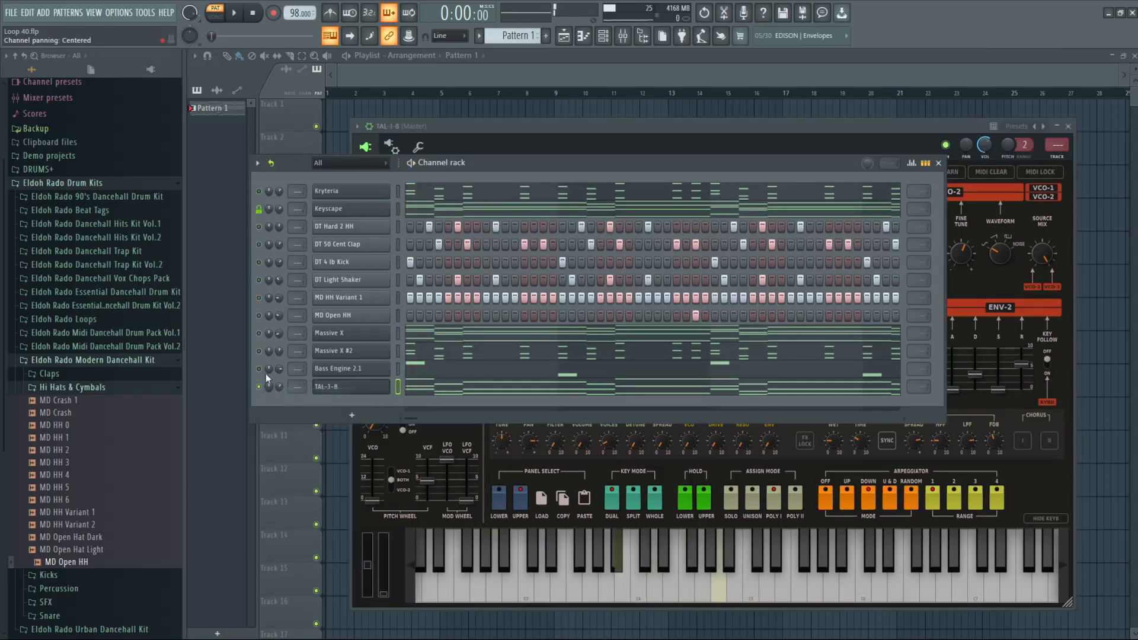
key("space")
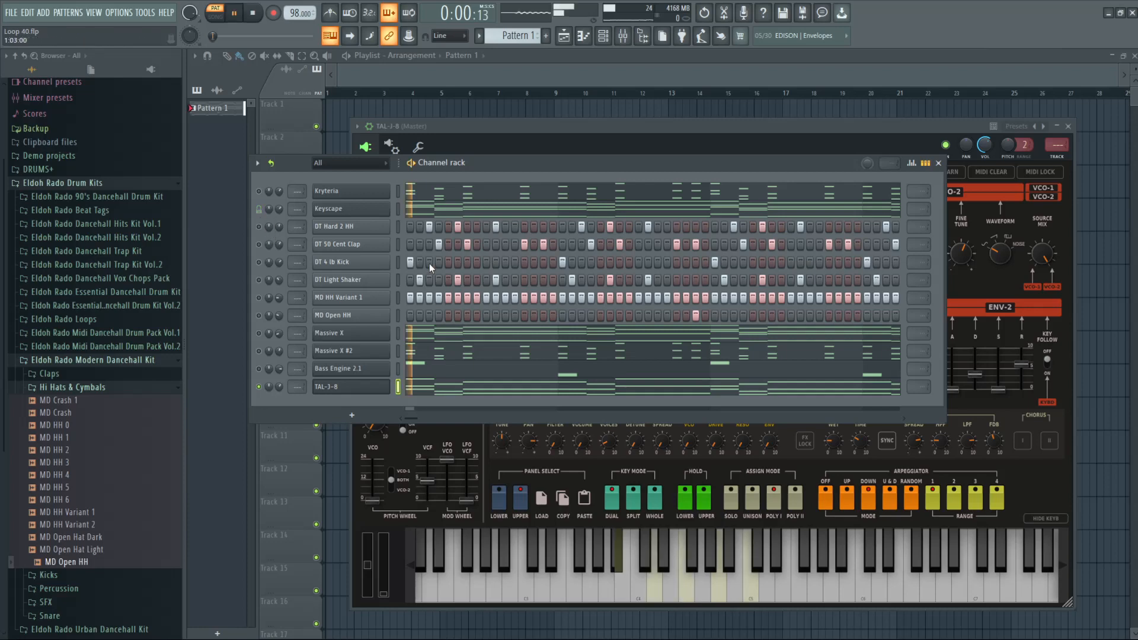
Step: Set TAL-J-8's upper VCA level to 6.54 while listening to the soloed part
left_click(777, 132)
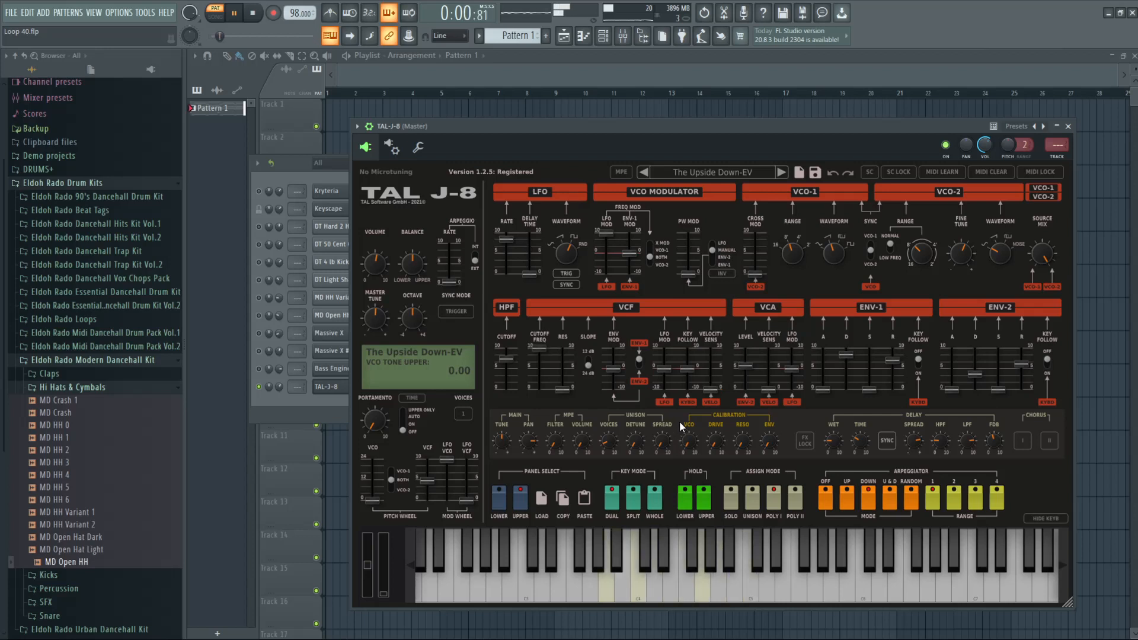
key("space")
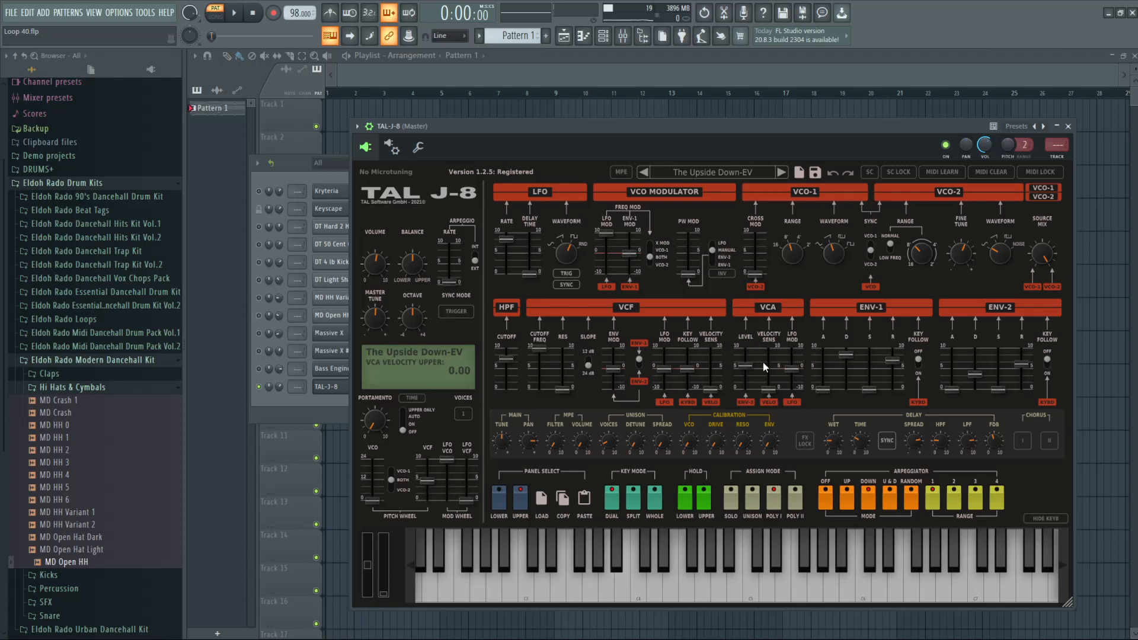
left_click_drag(749, 366, 735, 440)
left_click_drag(779, 126, 752, 127)
key("space")
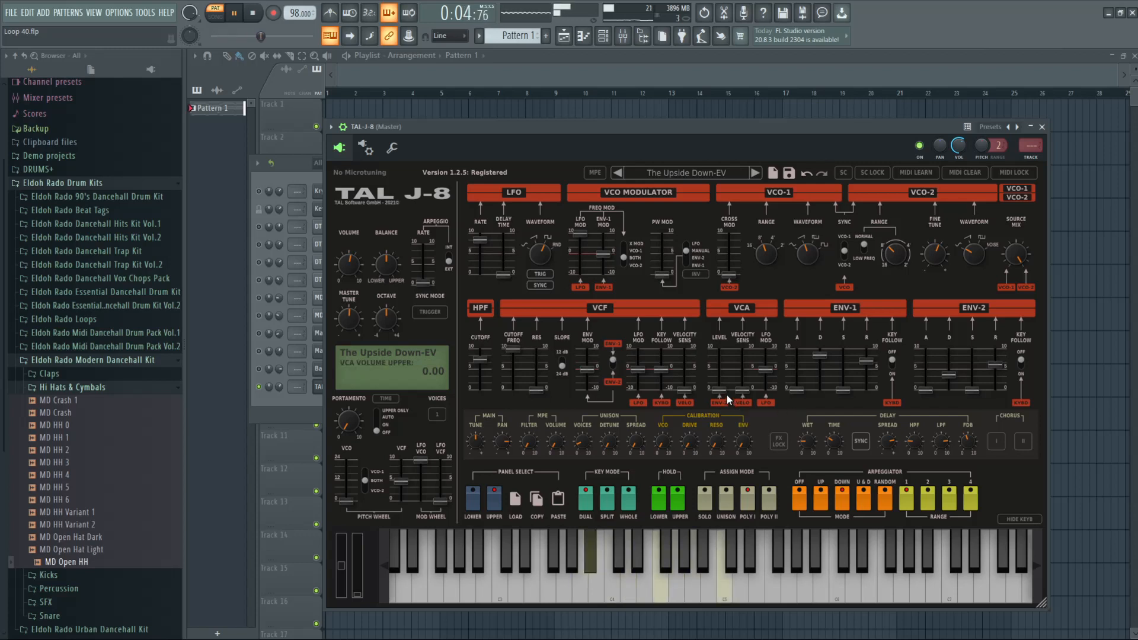
left_click_drag(723, 387, 724, 381)
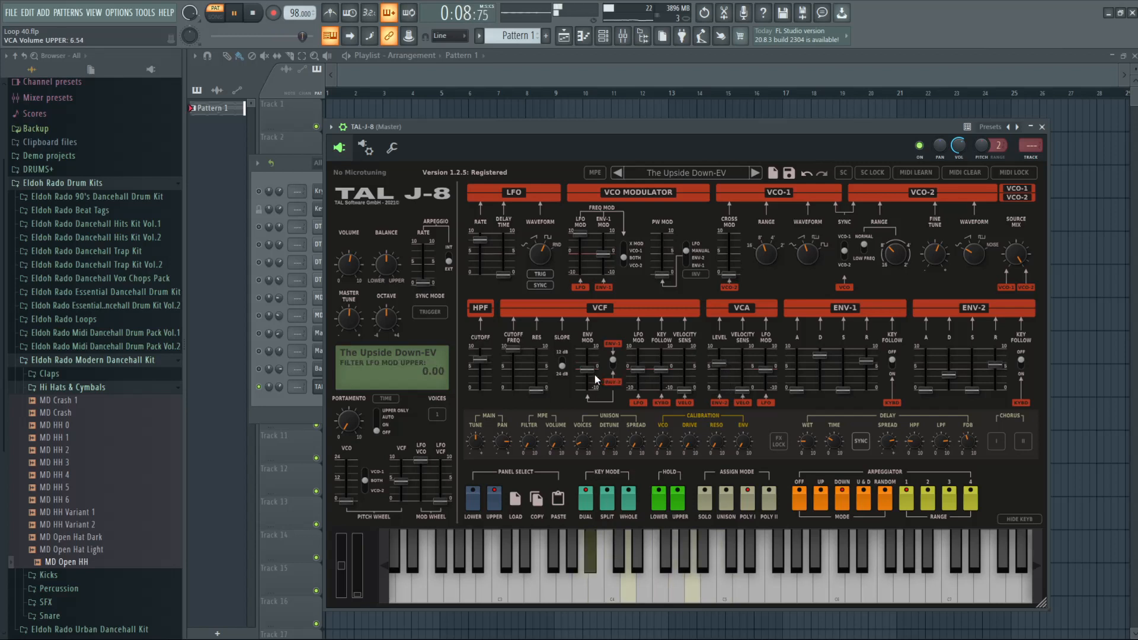
Step: Set the upper VCF envelope modulation to -0.93 and the VCO modulator's LFO amount to 10.00
left_click_drag(588, 371, 594, 421)
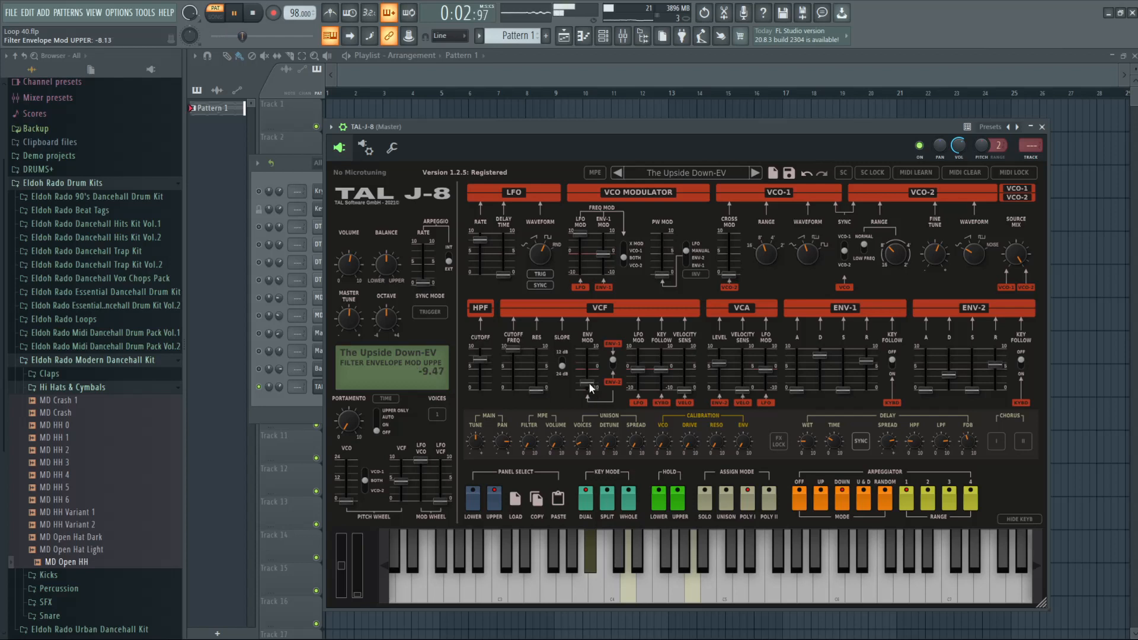
left_click_drag(590, 388, 589, 372)
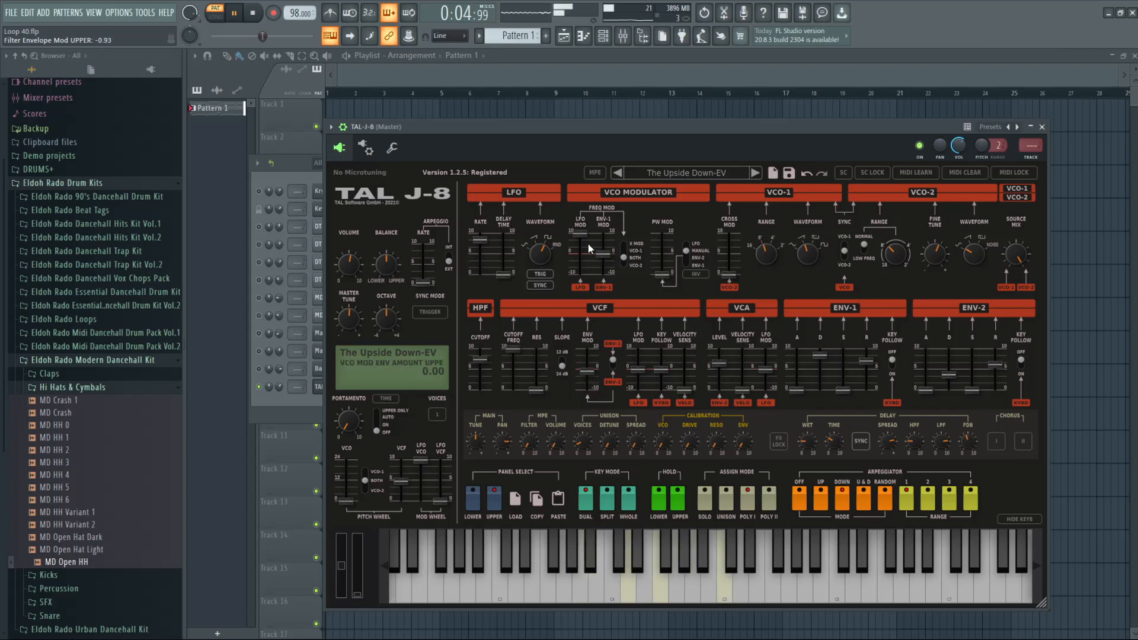
mouse_move(581, 235)
left_mouse_down()
mouse_move(581, 293)
mouse_move(581, 237)
left_mouse_up()
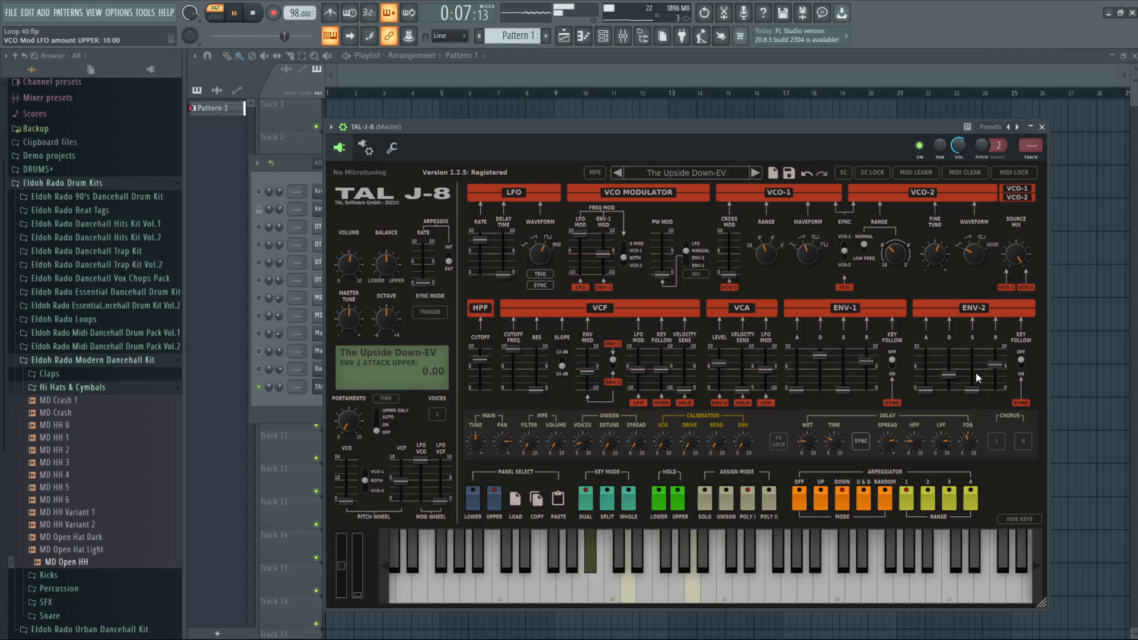
Step: Set the upper ENV-2 key follow to 1.00 and adjust the VCO source mix
left_click(1021, 364)
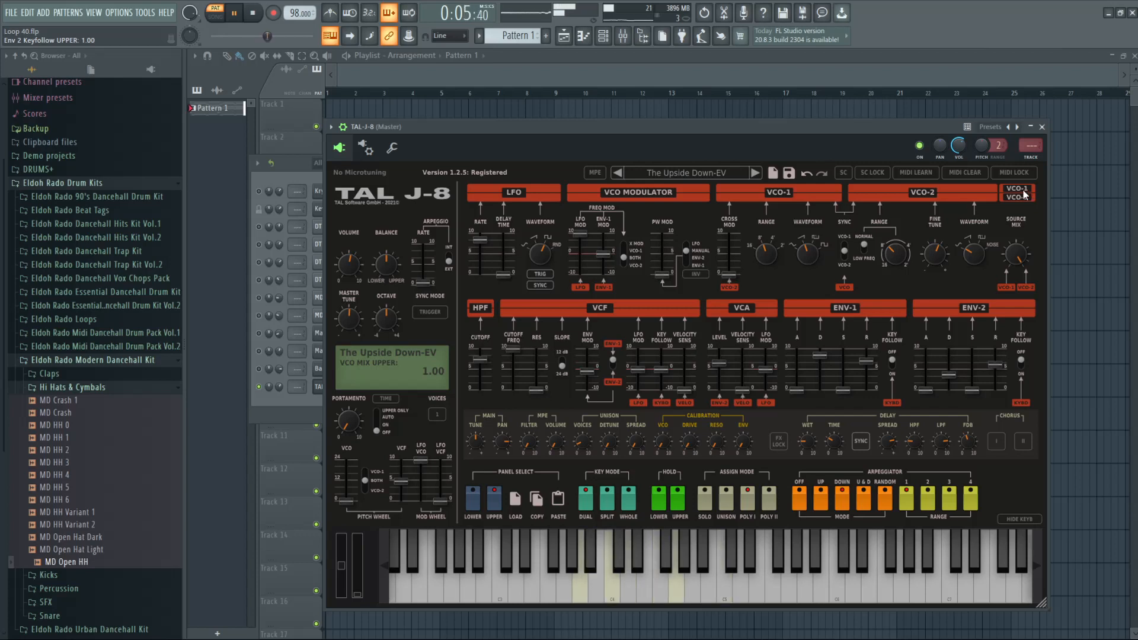
left_click_drag(1013, 254, 1040, 158)
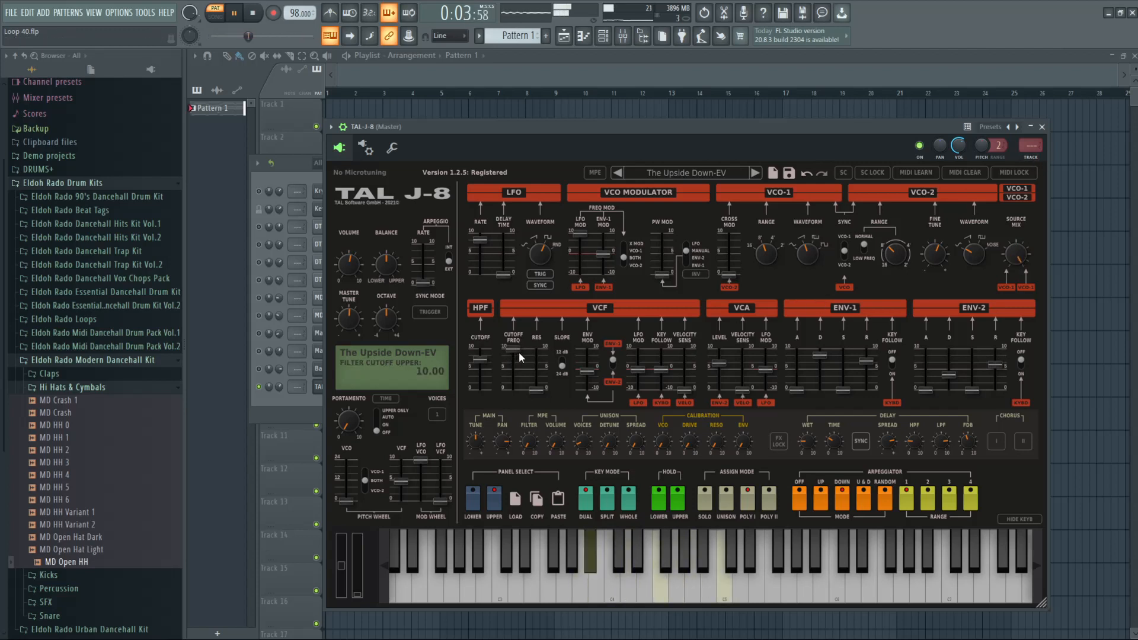
Step: Adjust the upper layer's filter cutoff and resonance, and set the pitch wheel's VCF amount to 5.22
left_click_drag(518, 351, 486, 451)
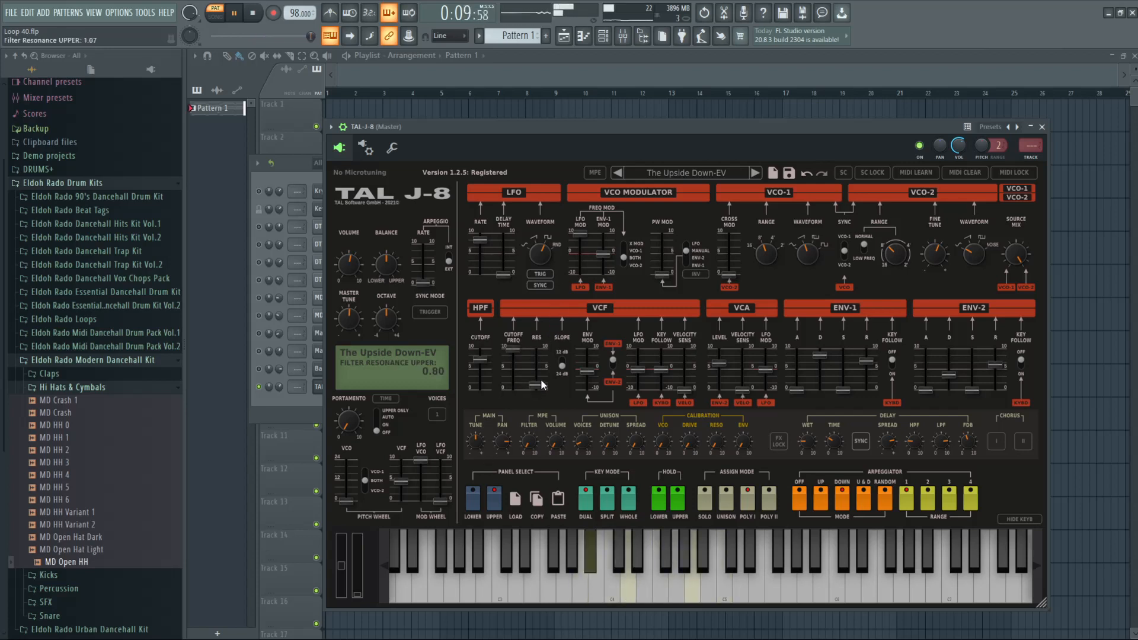
left_click_drag(541, 380, 541, 377)
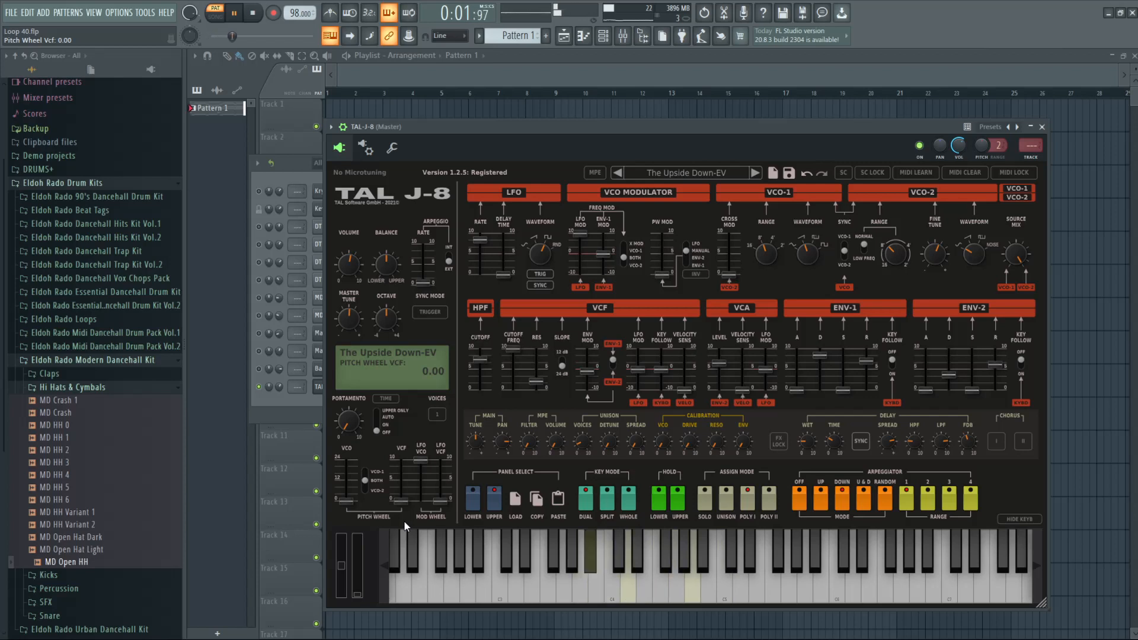
left_click_drag(405, 498, 408, 478)
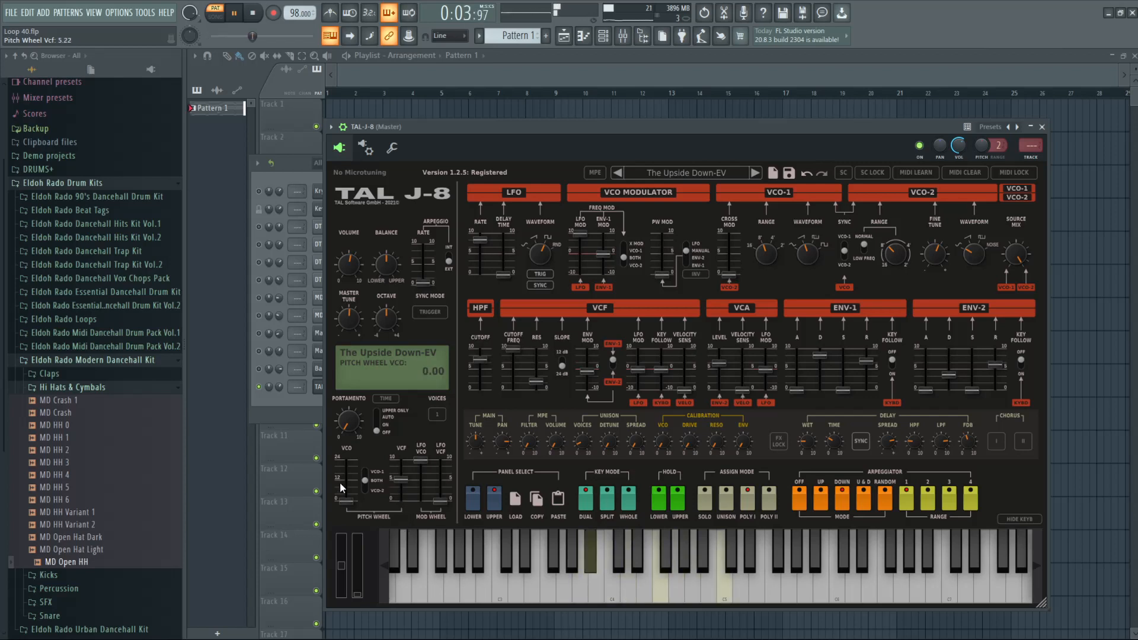
Step: Reduce the lower layer's VCA level and set the upper layer's high-pass cutoff to 3.06
left_click(475, 502)
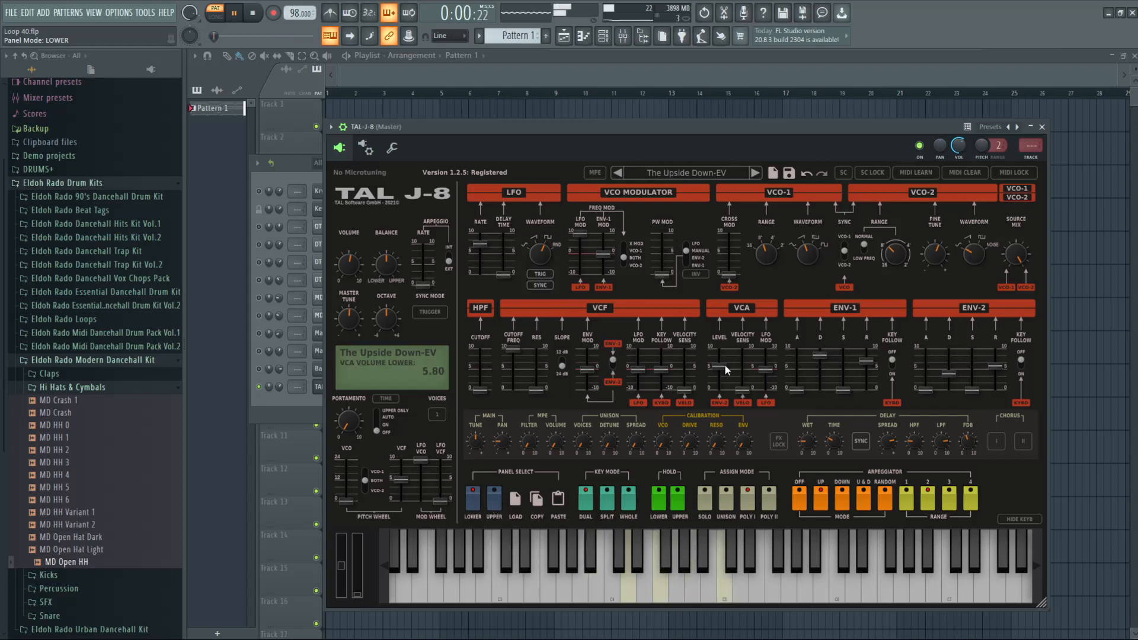
left_click_drag(722, 365, 723, 386)
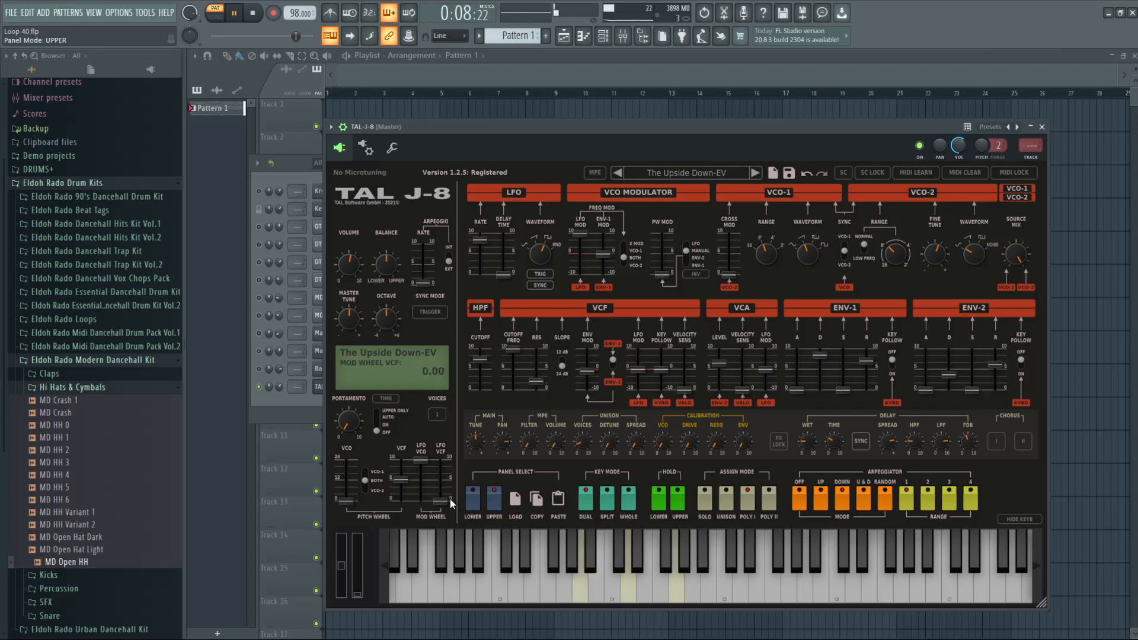
left_click(489, 501)
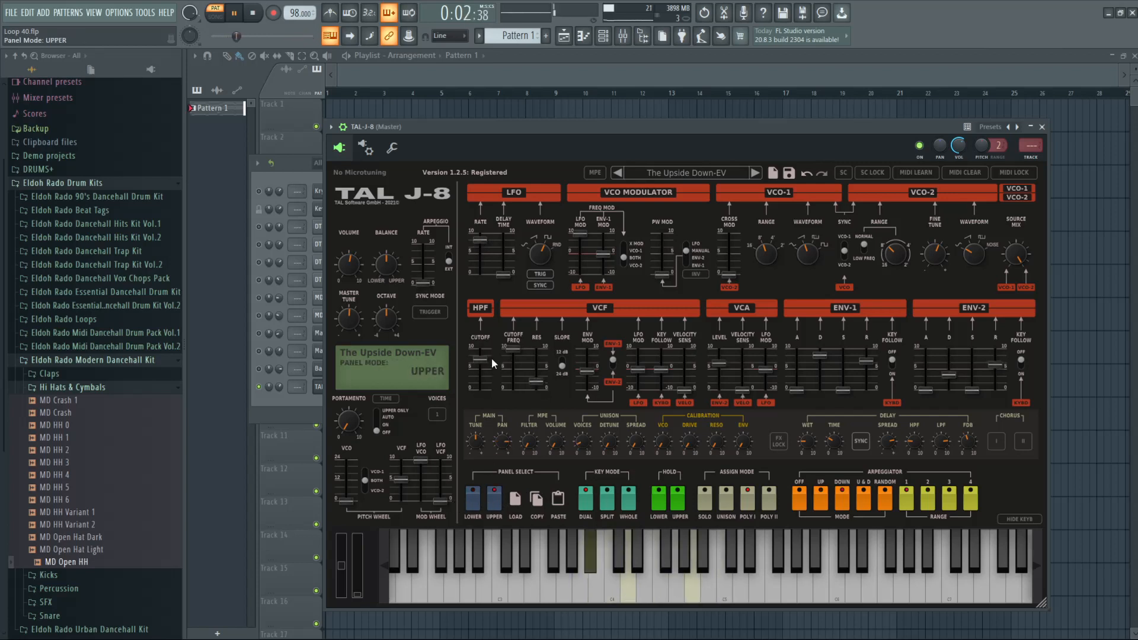
left_click_drag(488, 358, 483, 376)
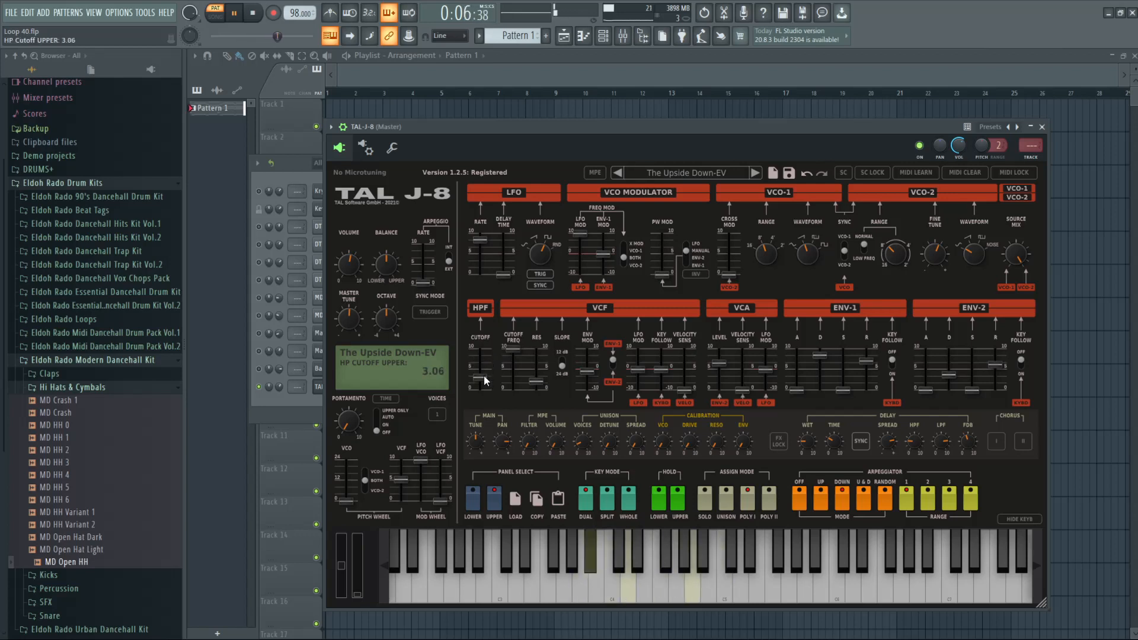
Step: Adjust the lower layer's filter cutoff with its high-pass cutoff at 10.00, and unsolo TAL-J-8
left_click(475, 493)
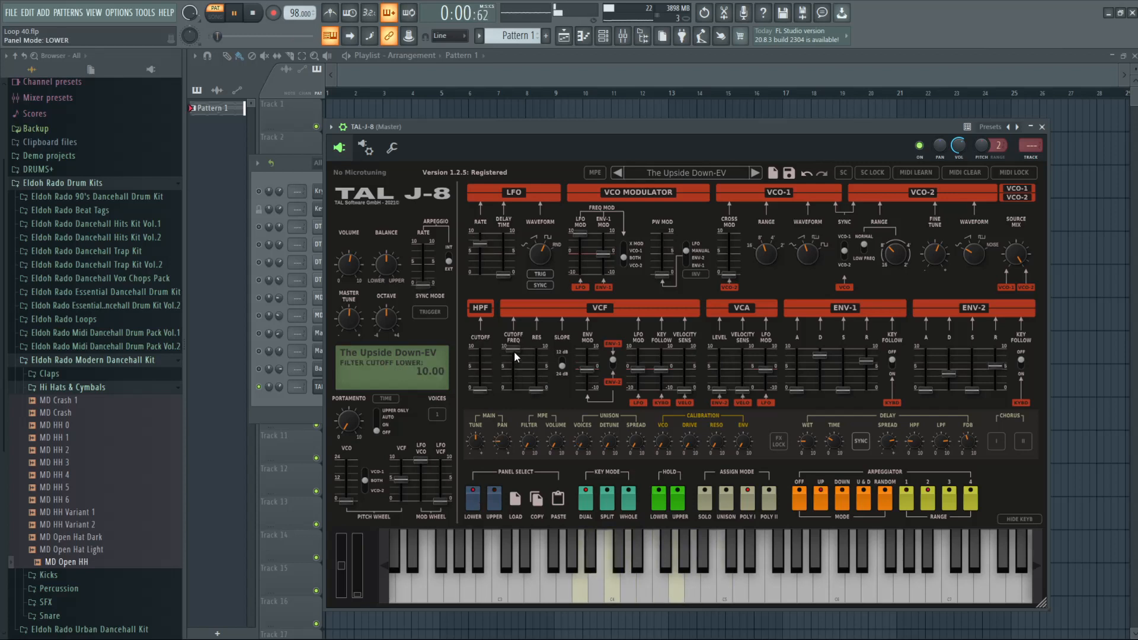
left_click_drag(514, 351, 478, 342)
left_click(481, 387)
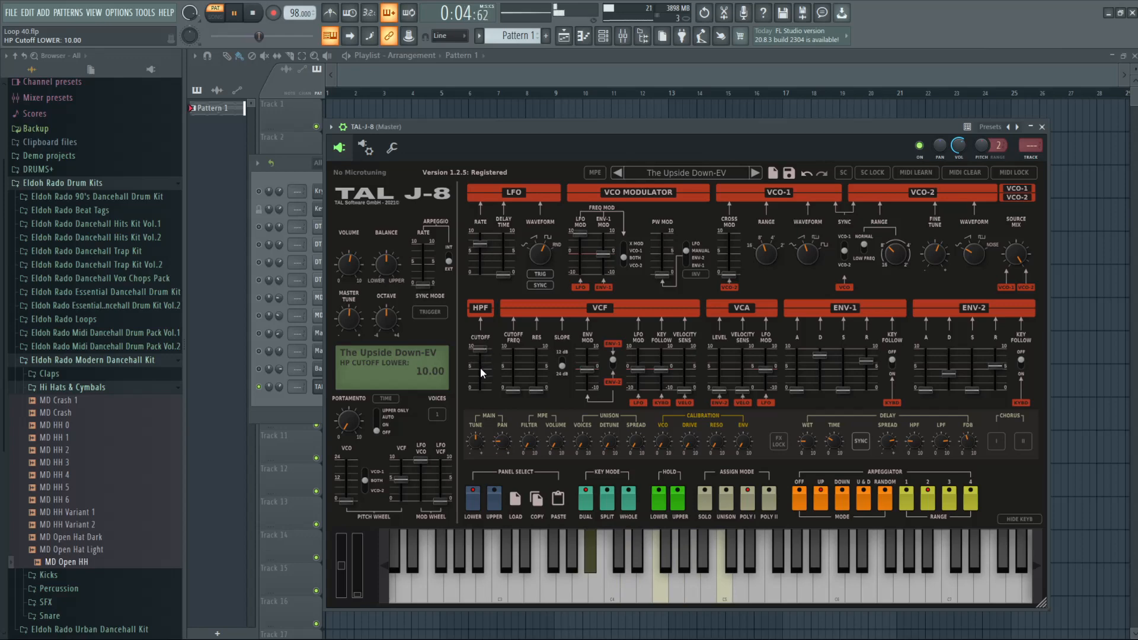
right_click(260, 387)
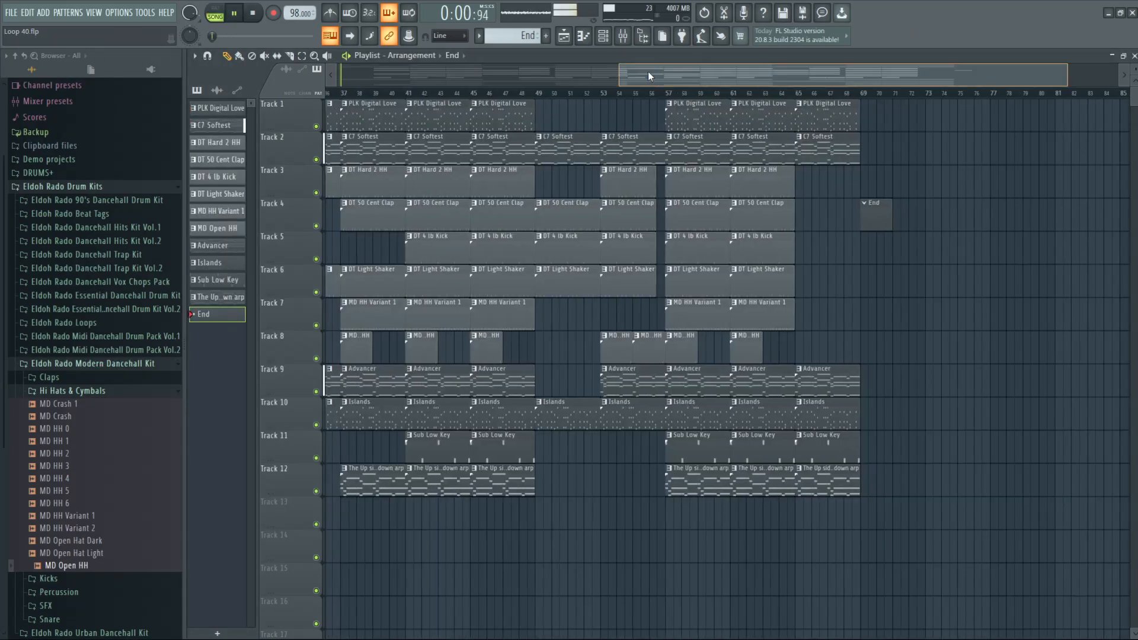
Step: Review the full song arrangement from its start during playback and check the track levels in the mixer
left_click_drag(649, 71, 280, 44)
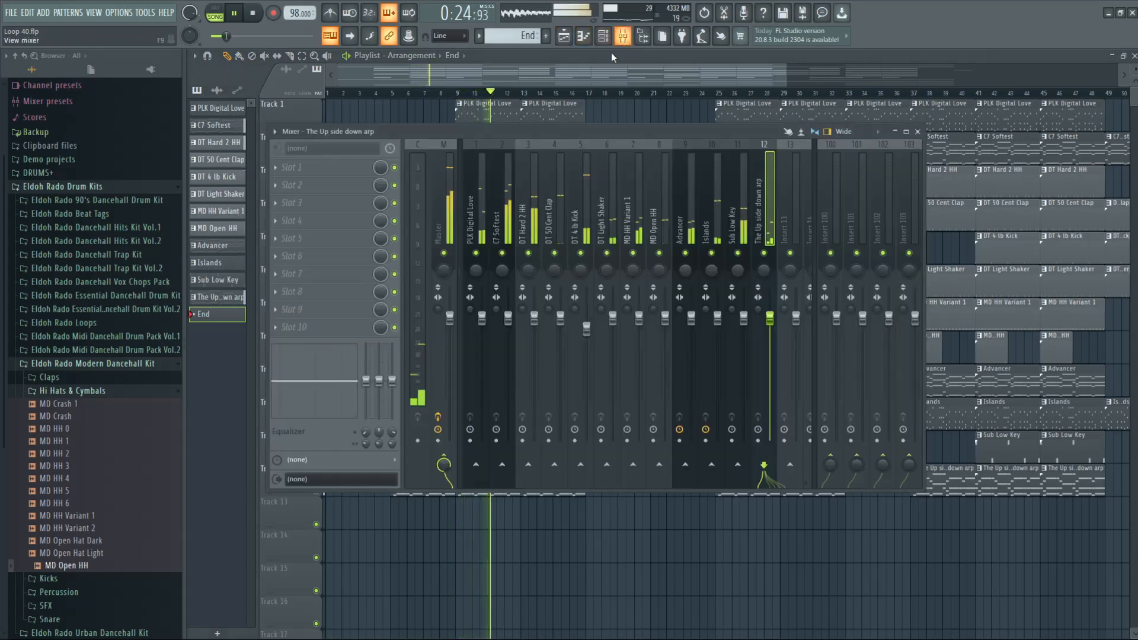
left_click(623, 36)
left_click_drag(622, 129, 662, 330)
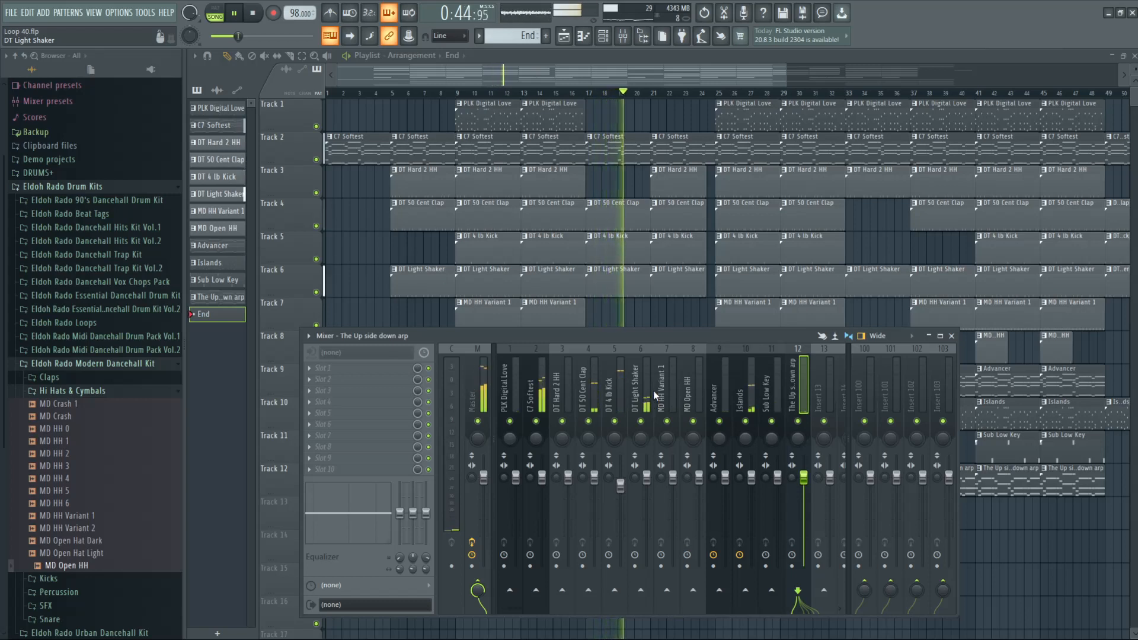
left_click(952, 336)
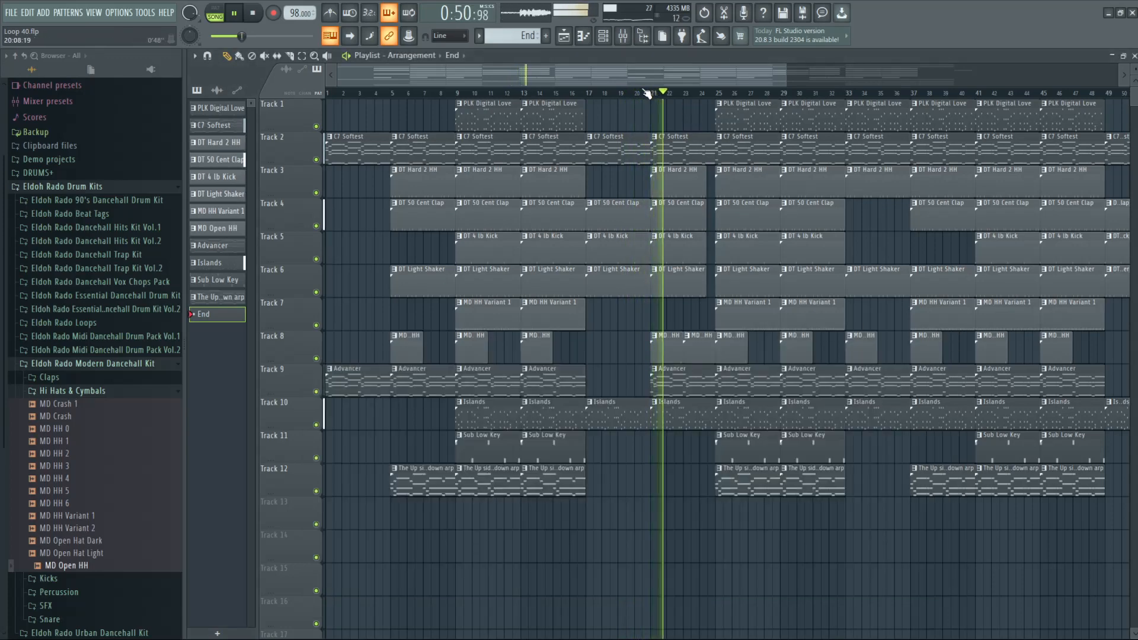
scroll(649, 95, "up", 5)
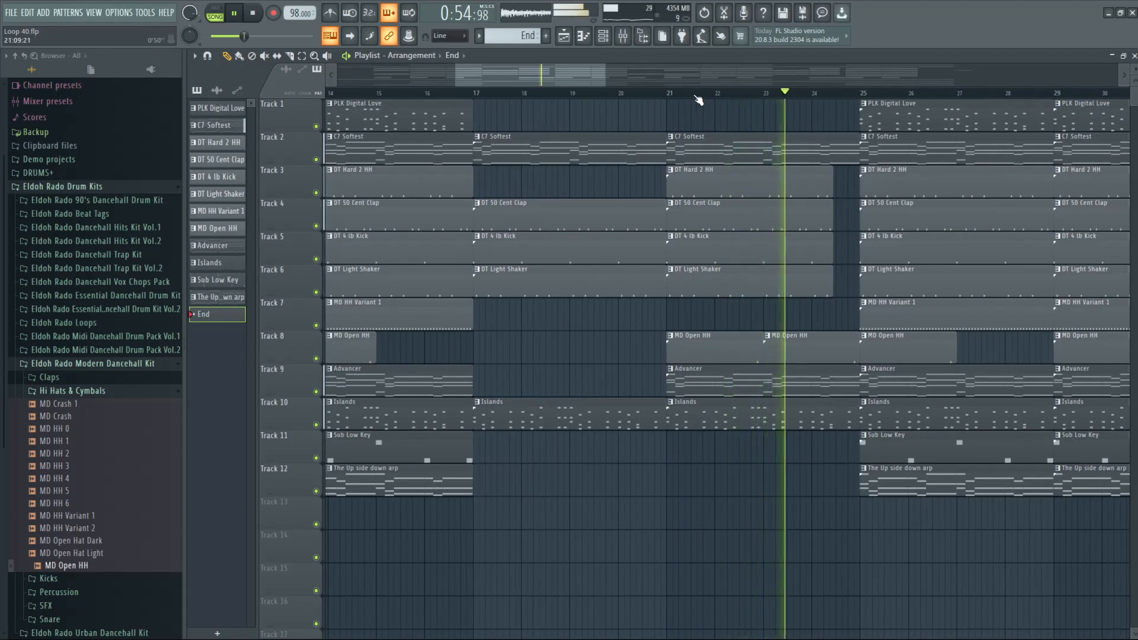
scroll(698, 101, "down", 3)
scroll(698, 100, "down", 2)
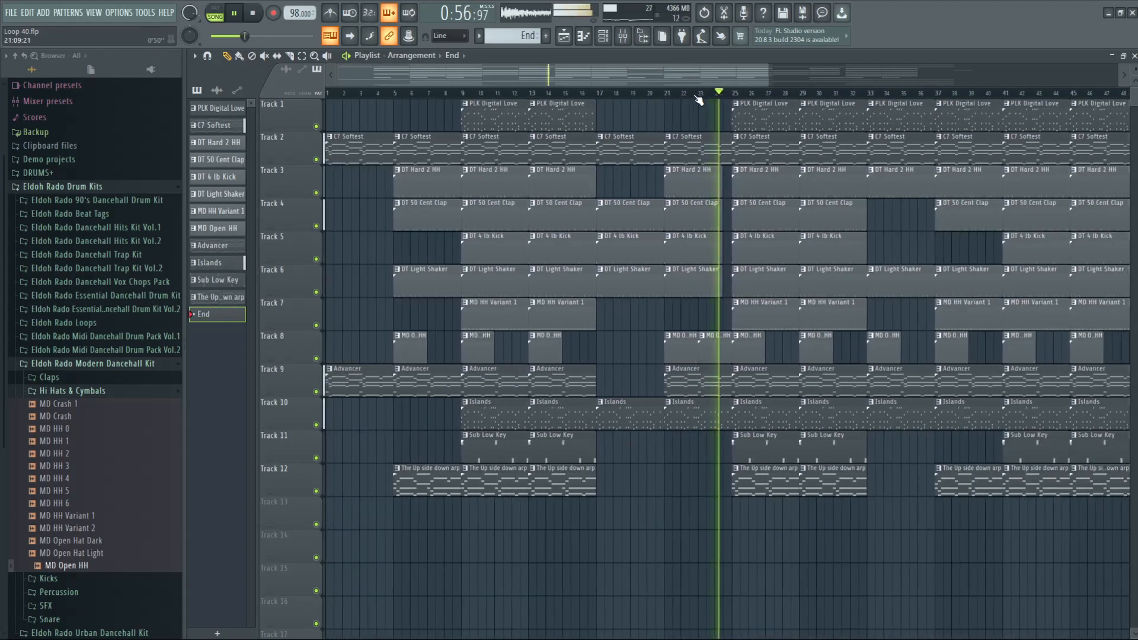